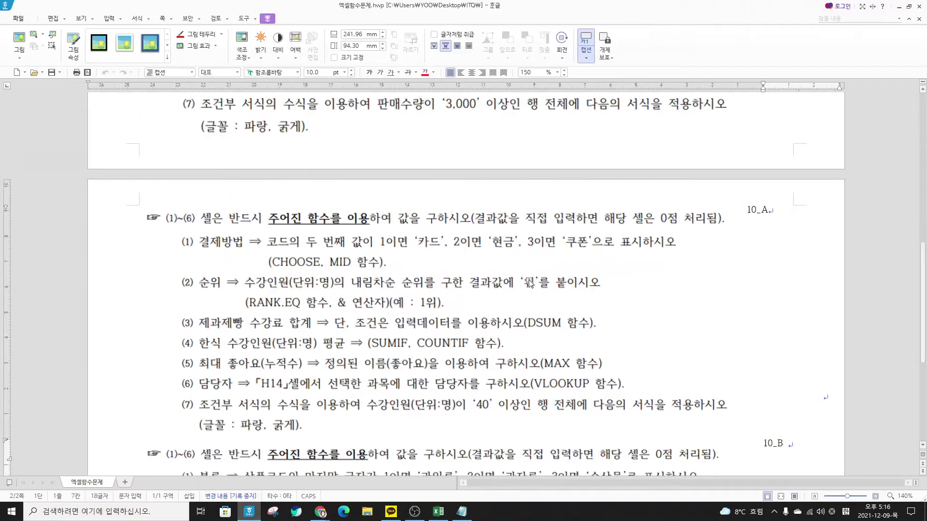
Review item (1) of function task 11_A in the Hangul document, and select cell I5 under 판매순위 in the Excel sheet.
left_click(830, 238)
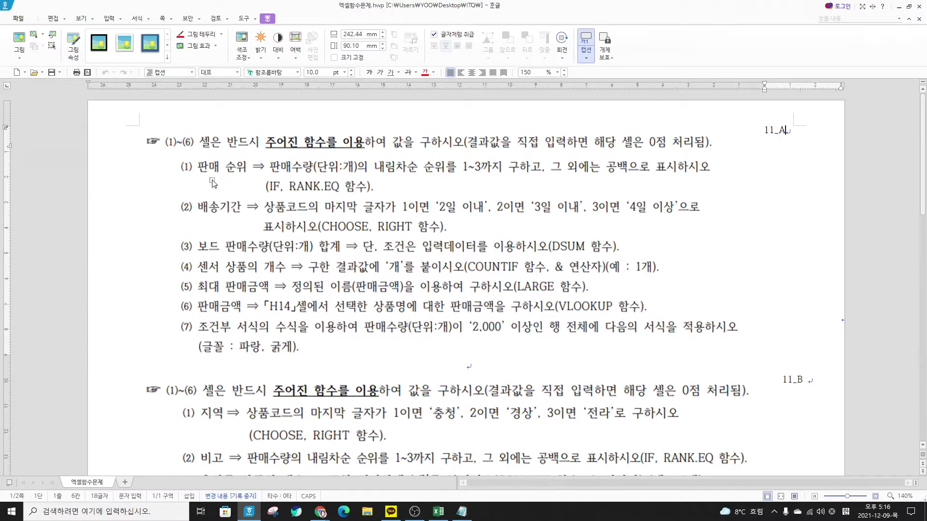
key("Hangul")
left_click(898, 7)
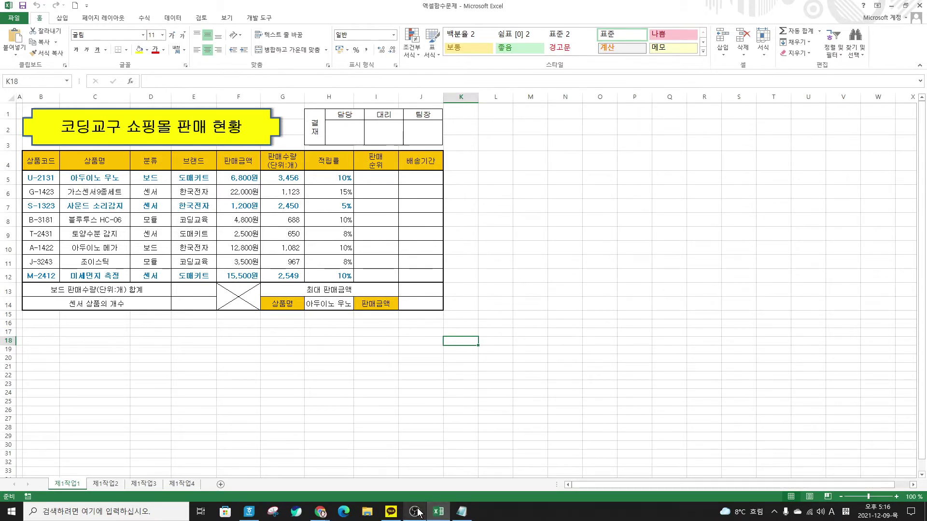
left_click(370, 180)
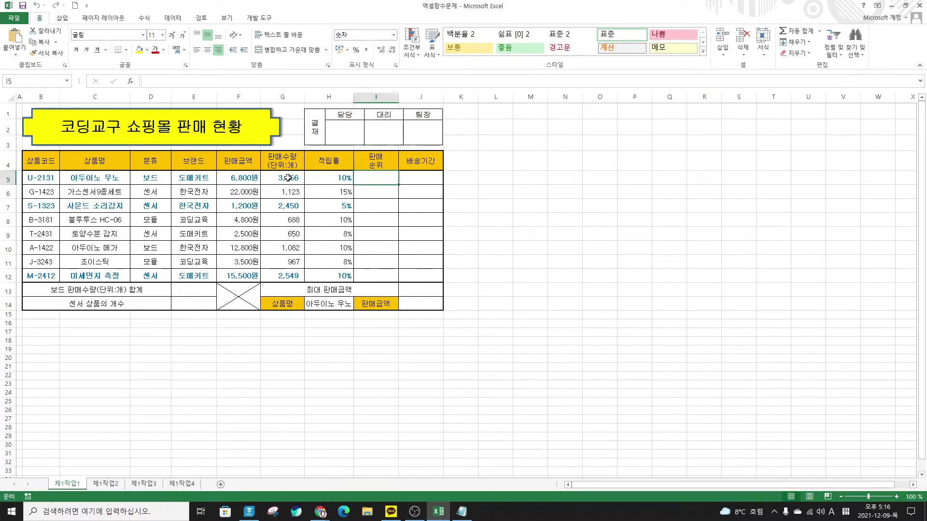
mouse_move(415, 515)
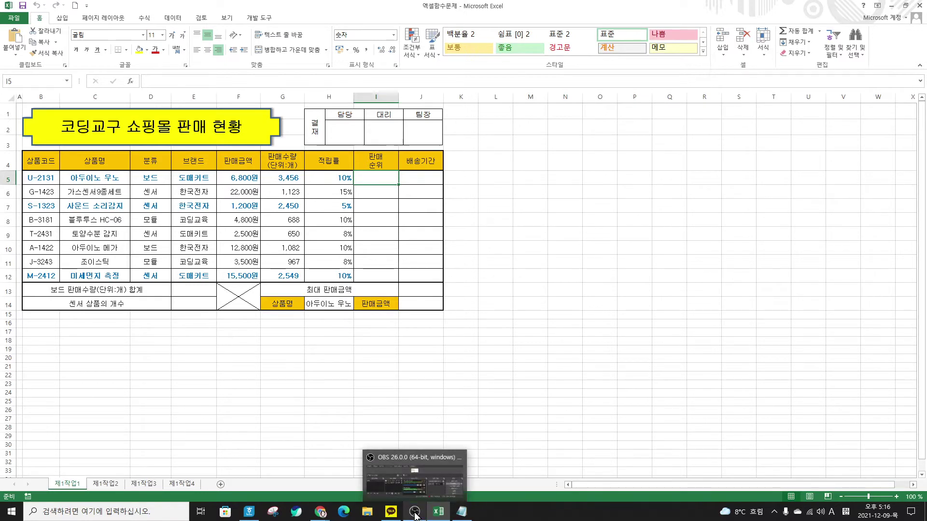
left_click(249, 511)
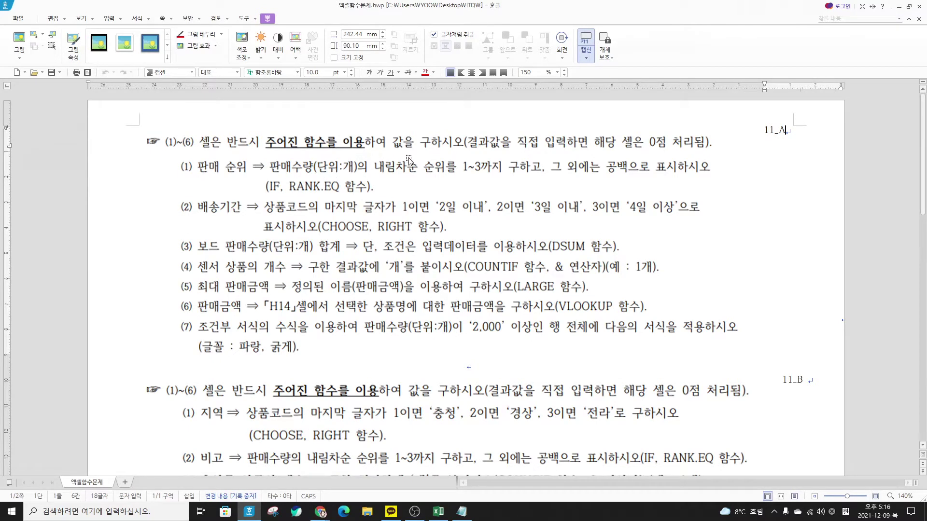
key("Hangul")
left_click(899, 7)
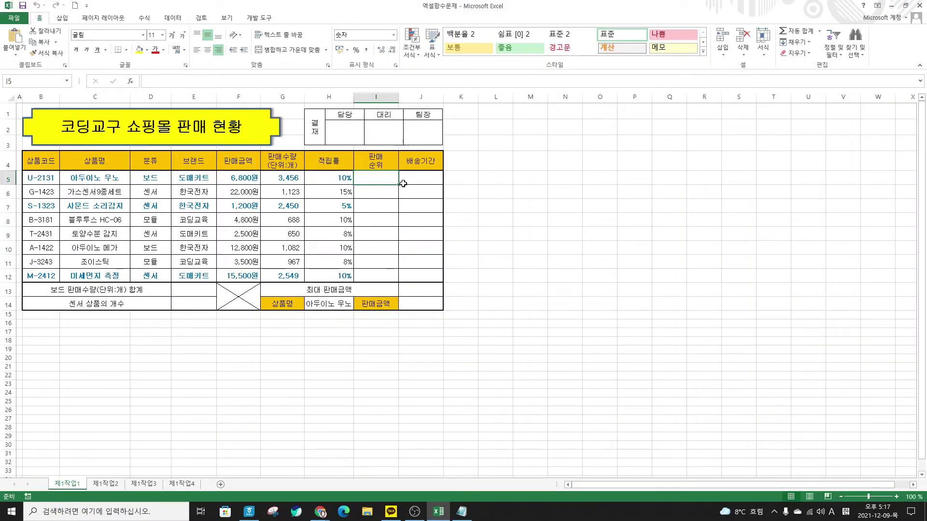
Start an IF formula in cell I5 and open its function arguments beside the data table.
type("=")
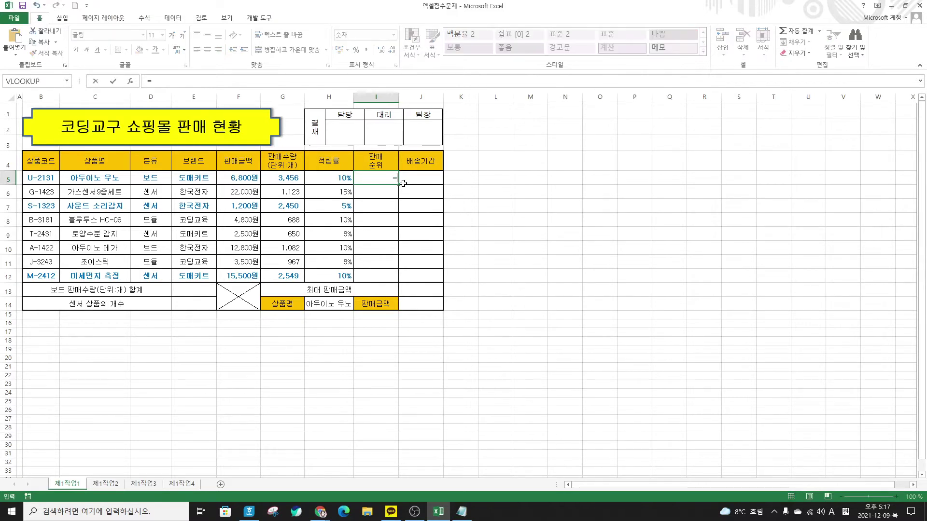
key("Hangul")
type("IF")
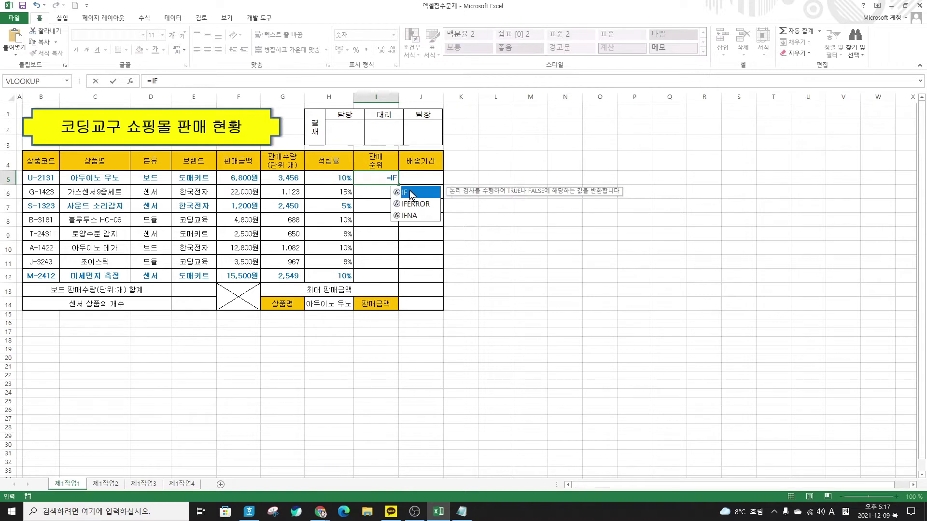
double_click(411, 195)
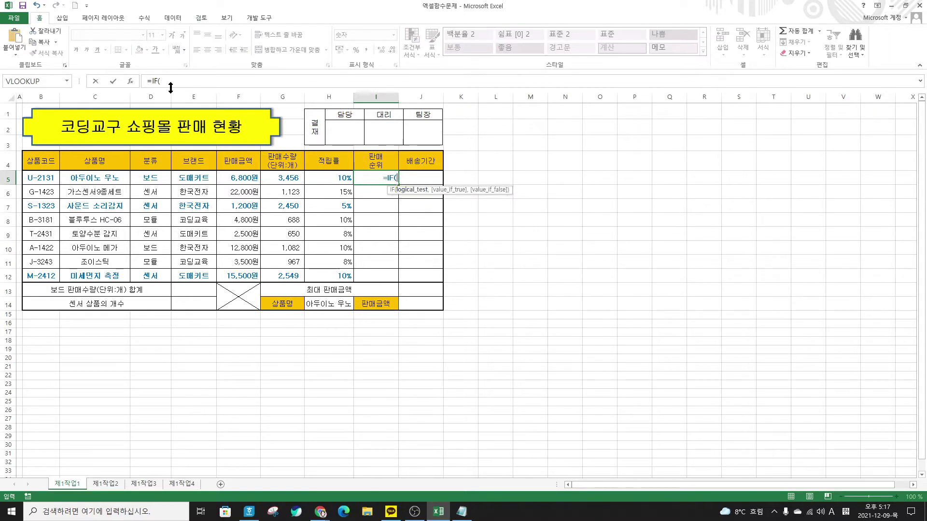
left_click(132, 82)
left_click_drag(519, 184, 460, 128)
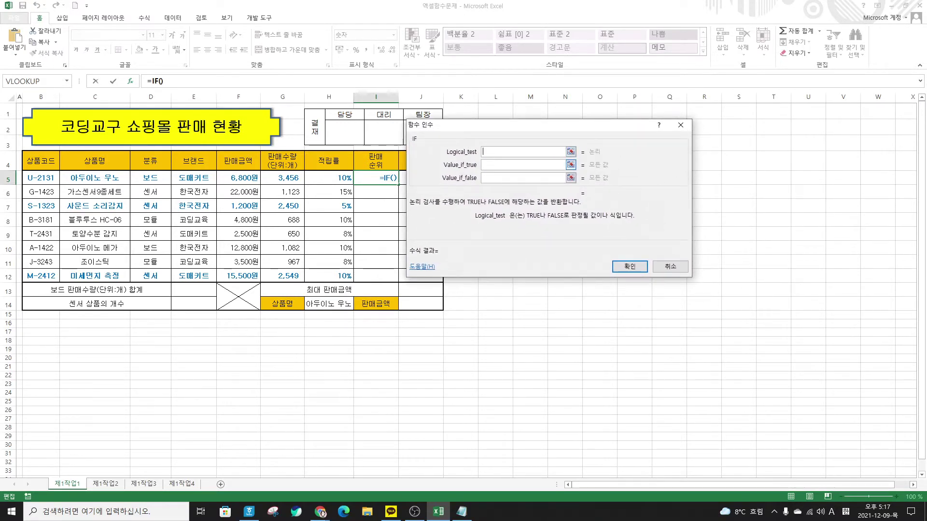
Nest RANK.EQ in the IF function's Logical_test, checking the function name in the Hangul task document, and open the RANK.EQ arguments.
type("RANK")
left_click(248, 511)
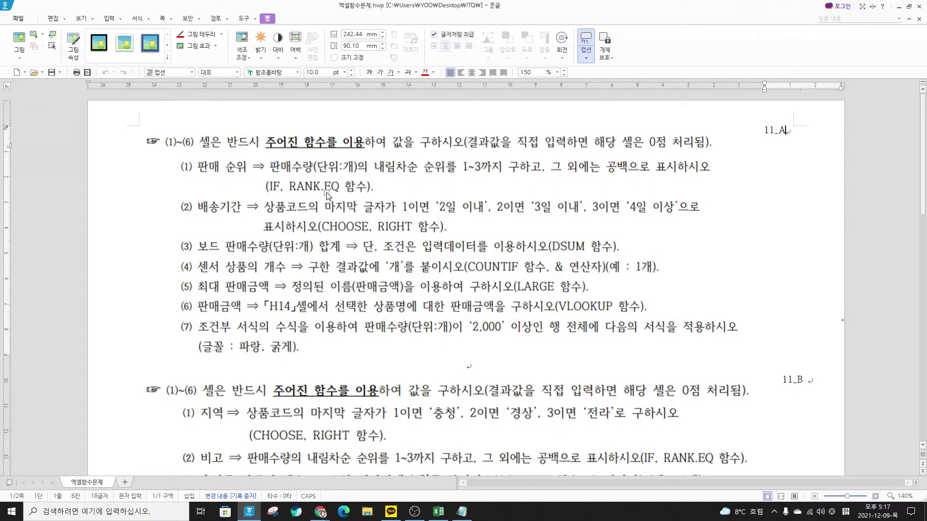
left_click(899, 6)
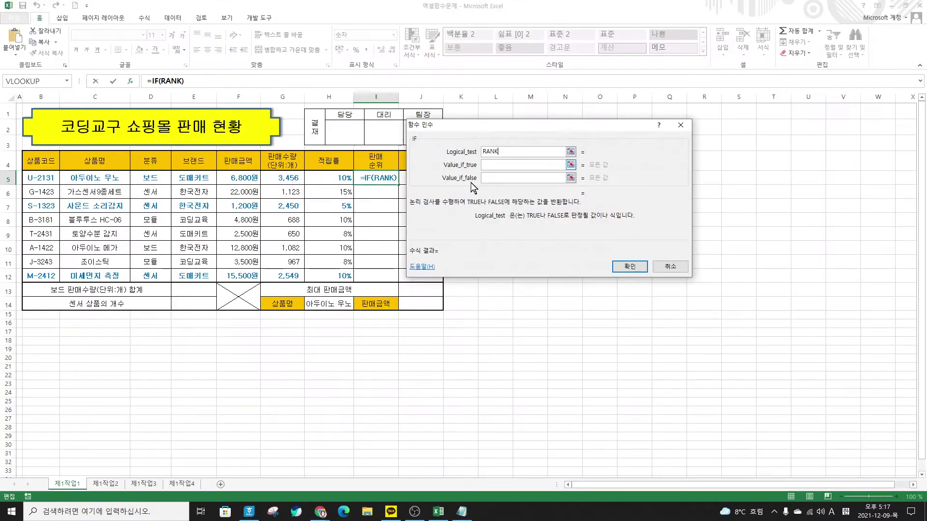
type(".E")
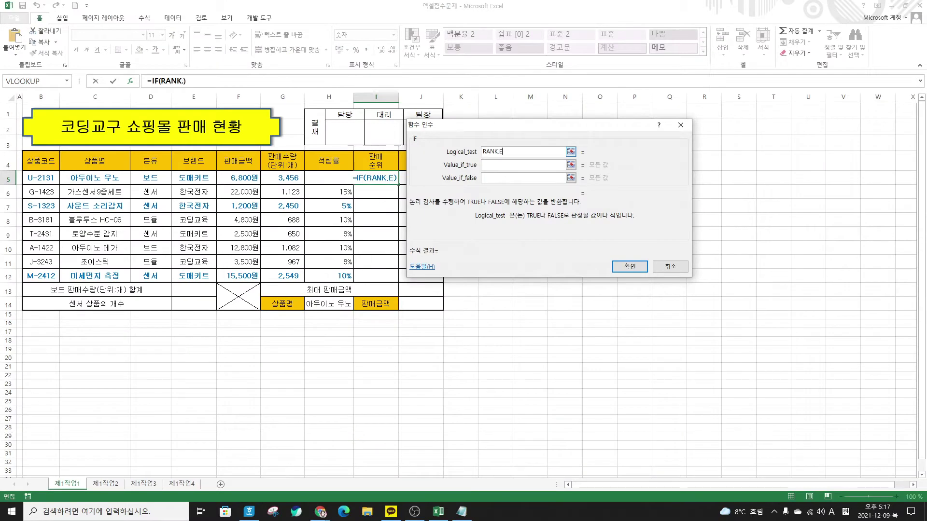
type("Q")
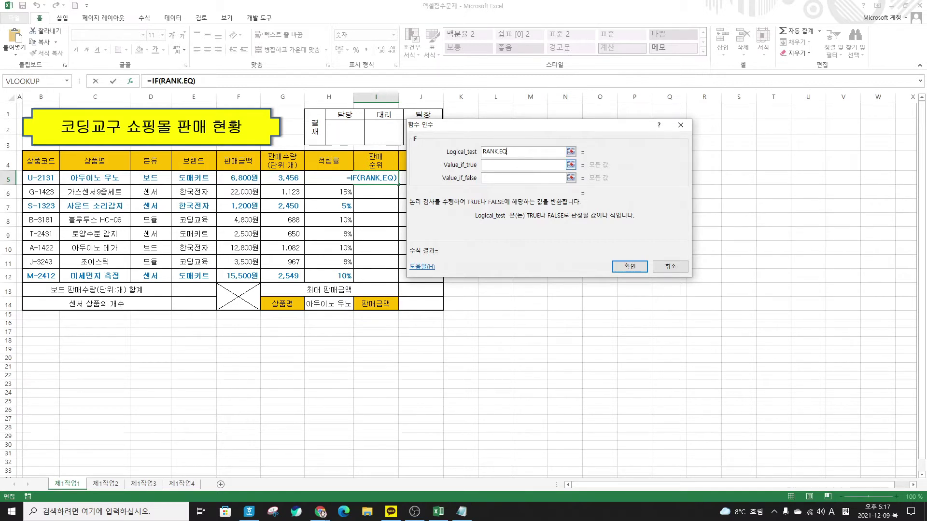
type("(")
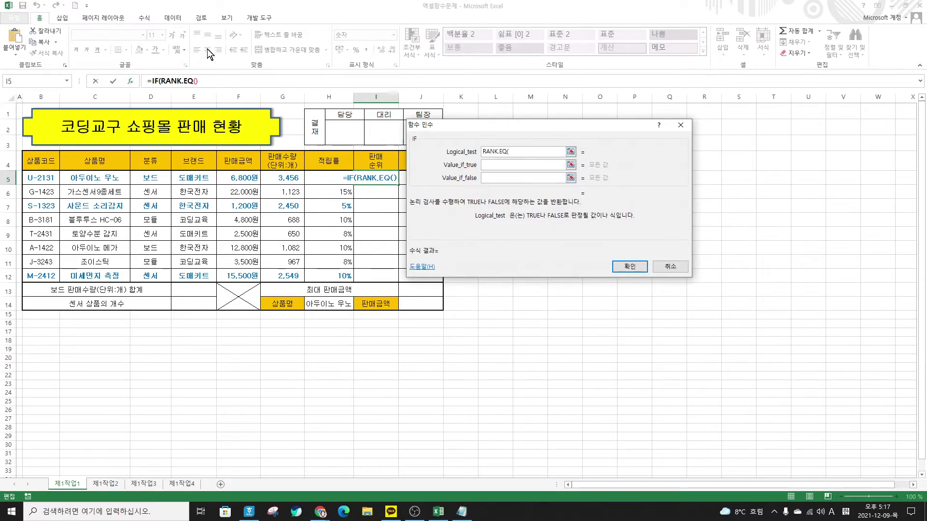
left_click(183, 80)
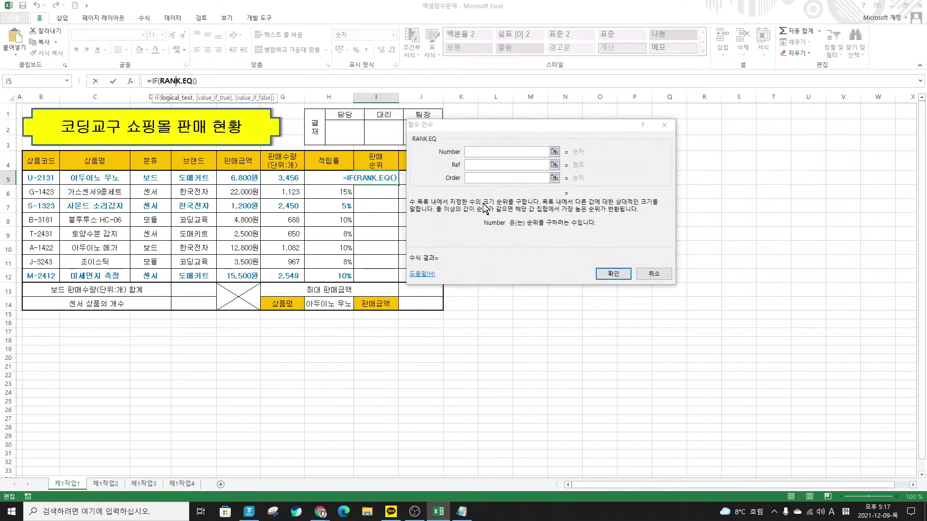
left_click(450, 126)
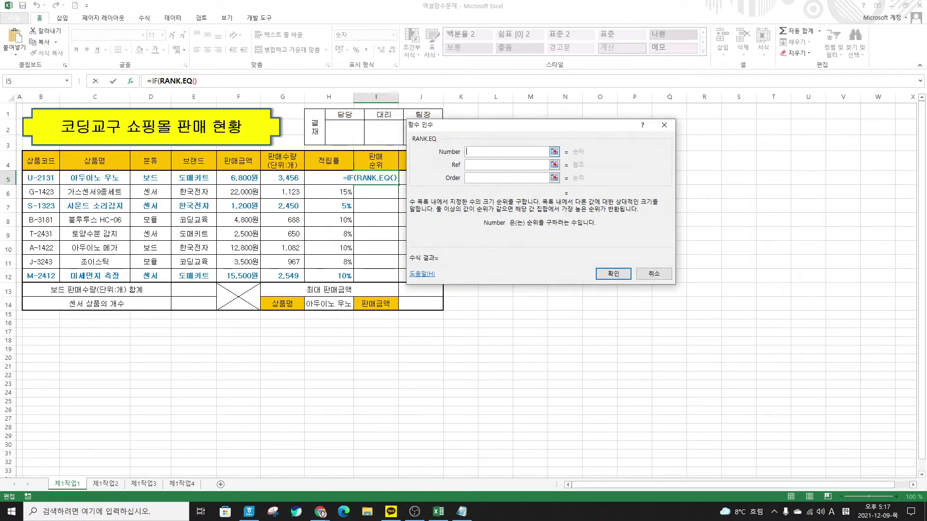
left_click_drag(470, 128, 433, 144)
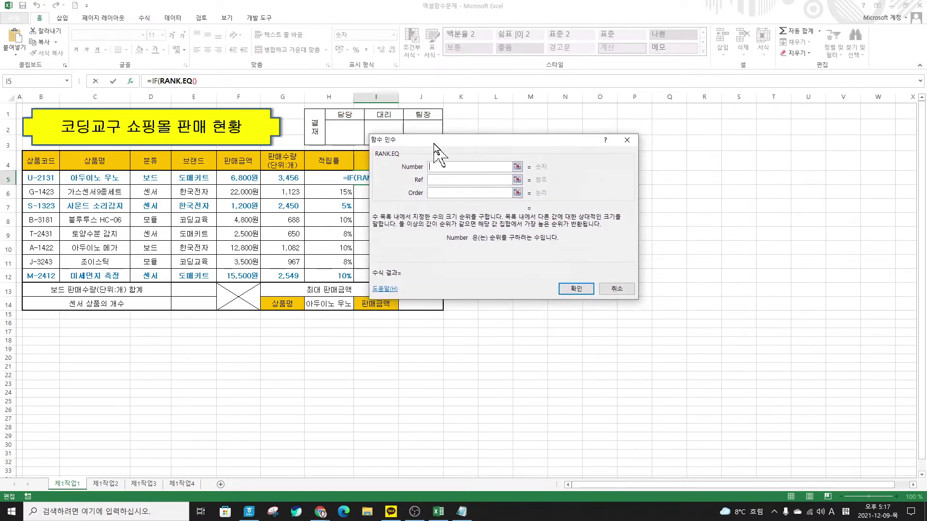
Set the RANK.EQ arguments to Number G5, absolute Ref $G$5:$G$12 and Order 0 for descending rank.
left_click(285, 177)
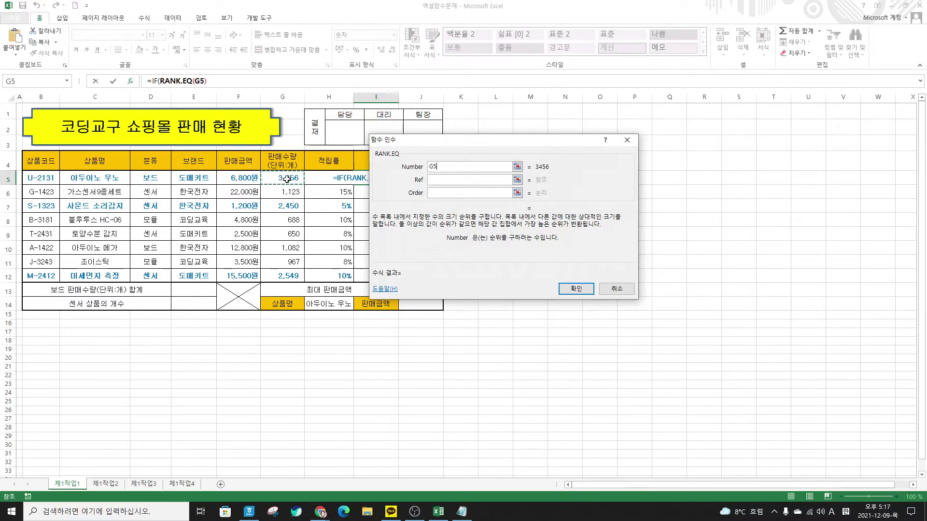
left_click(430, 179)
left_click_drag(285, 178, 285, 274)
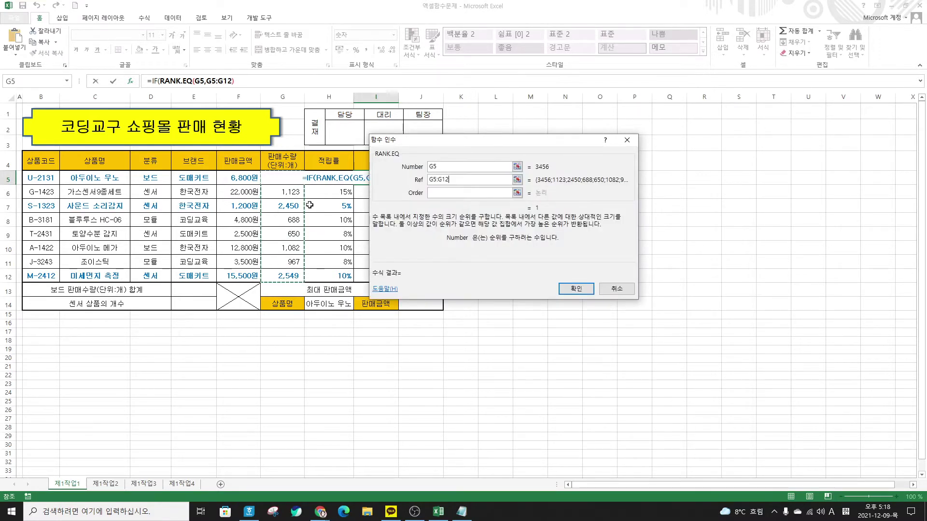
key("F4")
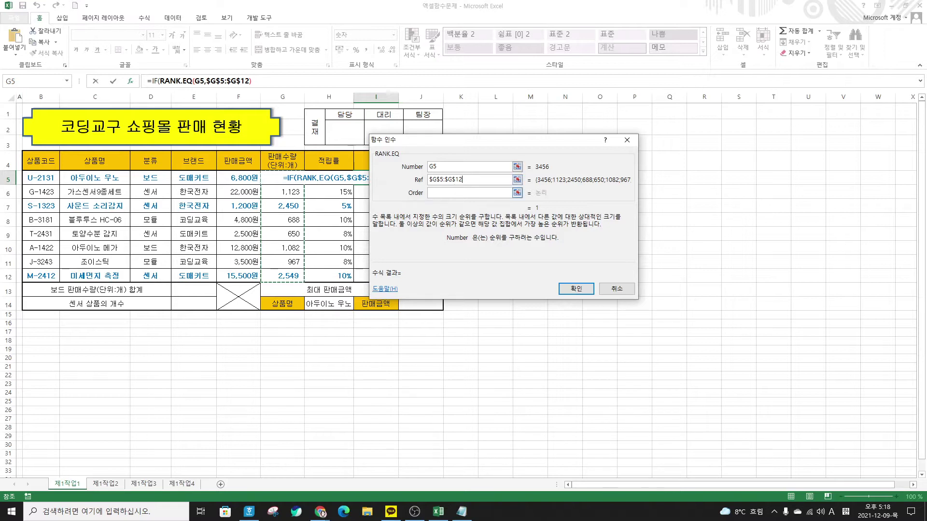
left_click(456, 193)
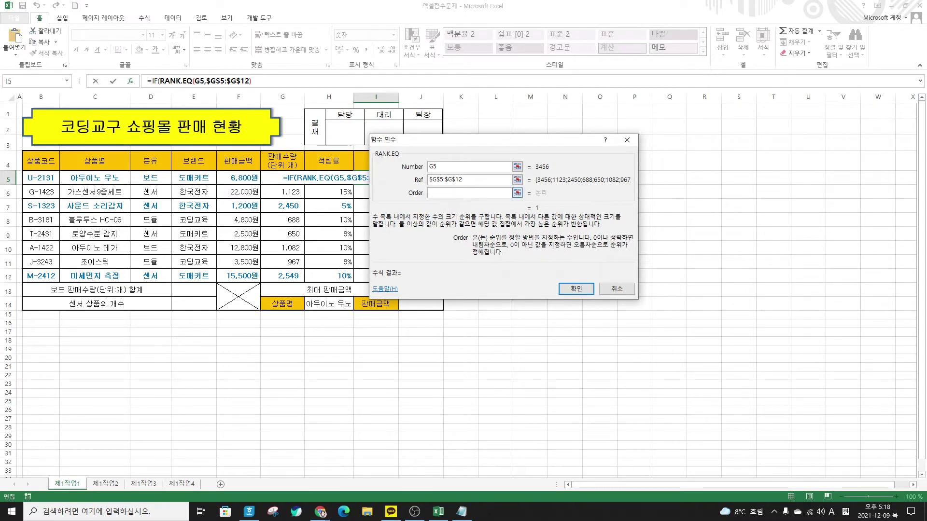
type("0")
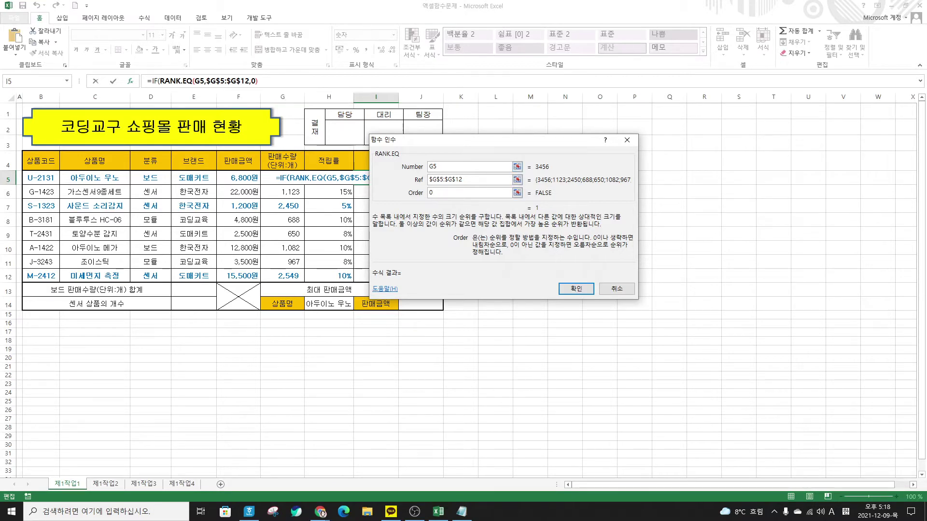
Return to the IF arguments and complete the Logical_test with the condition <=3 after the RANK.EQ expression.
left_click(153, 81)
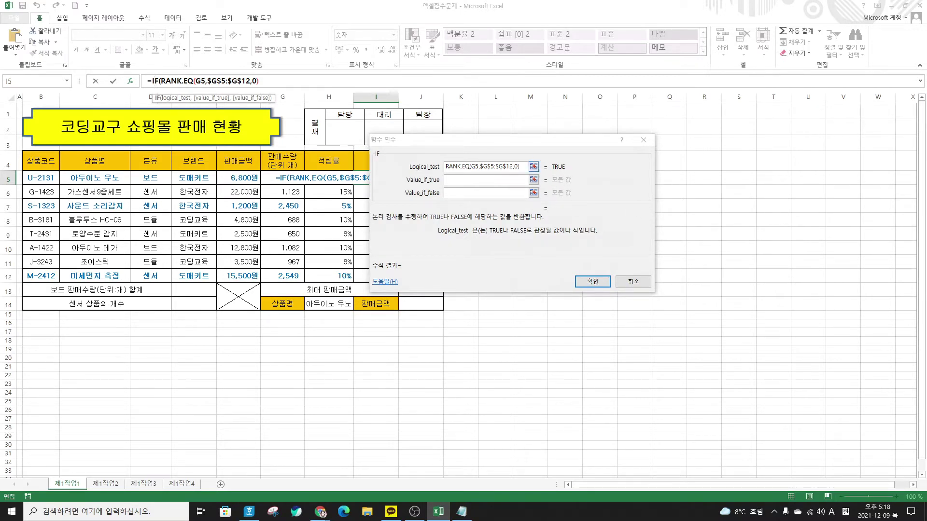
left_click(569, 197)
type("<=3")
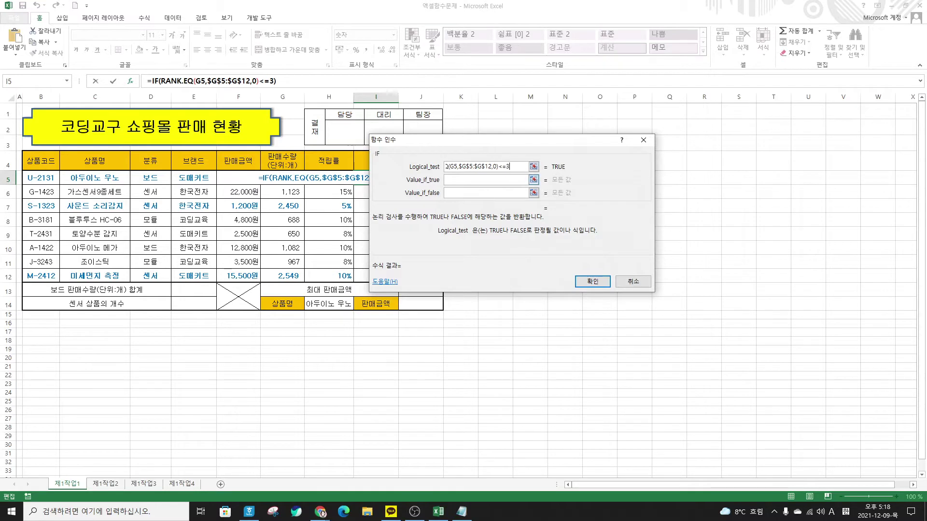
Copy the RANK.EQ(G5,$G$5:$G$12,0) expression from the Logical_test into Value_if_true.
left_click(485, 180)
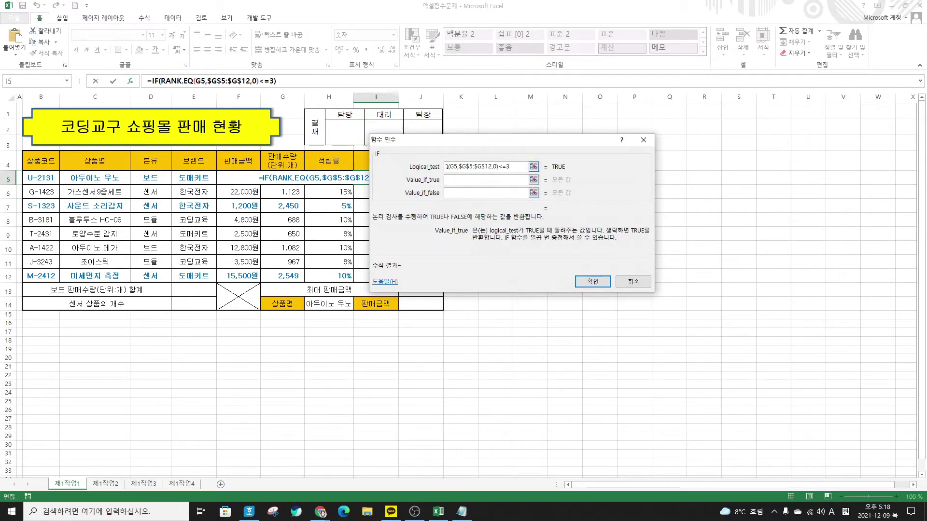
left_click(489, 167)
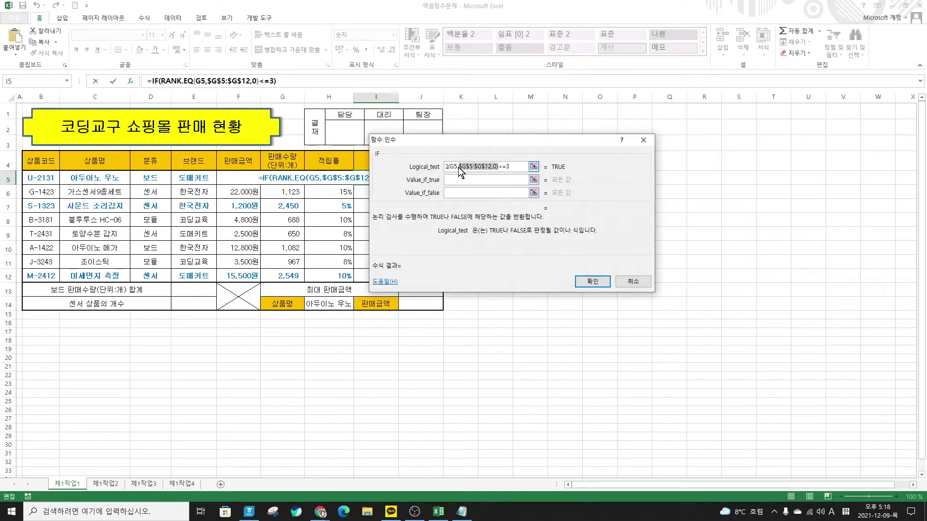
left_click_drag(459, 167, 433, 170)
left_click(483, 179)
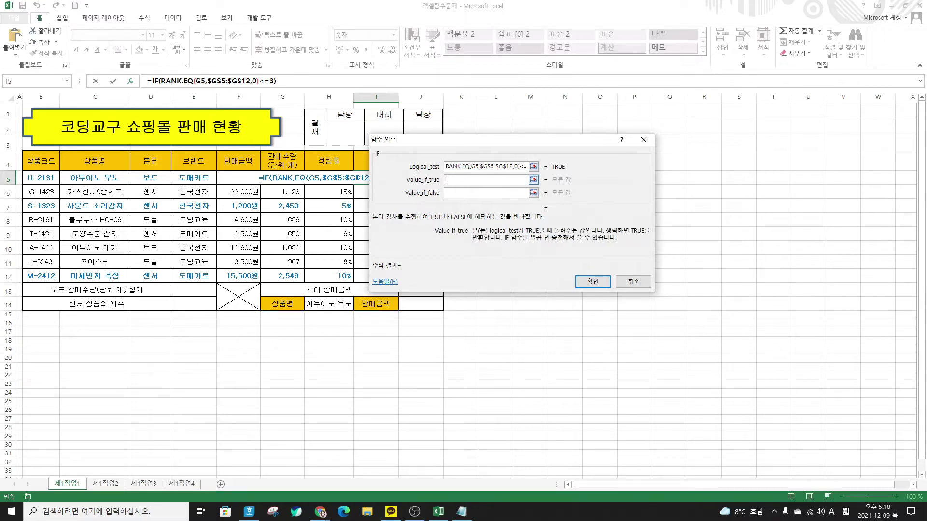
key("ctrl+v")
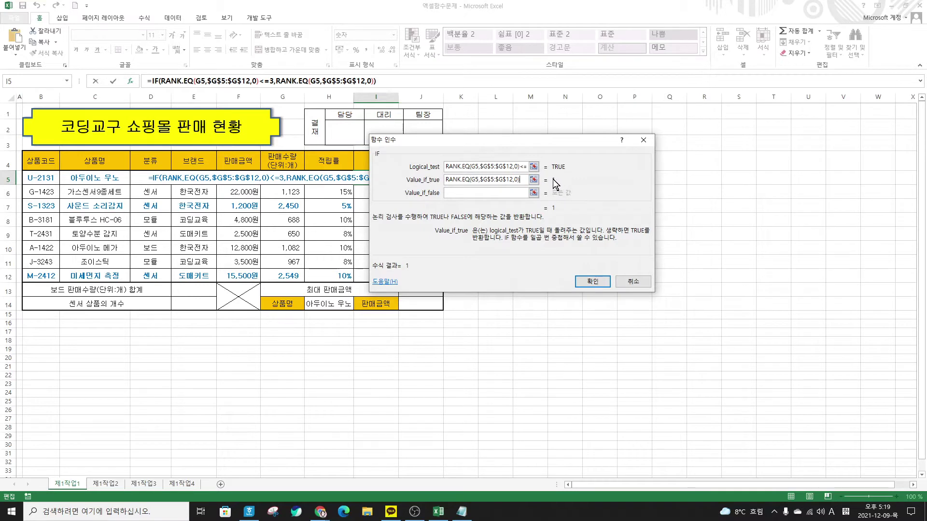
Set Value_if_false to an empty string "" and confirm the IF formula in I5.
left_click(485, 193)
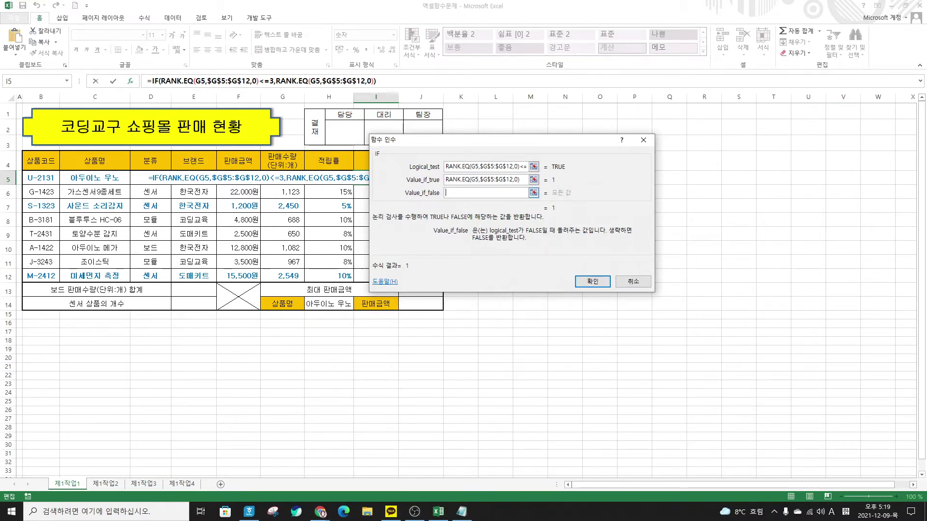
type("\"\"")
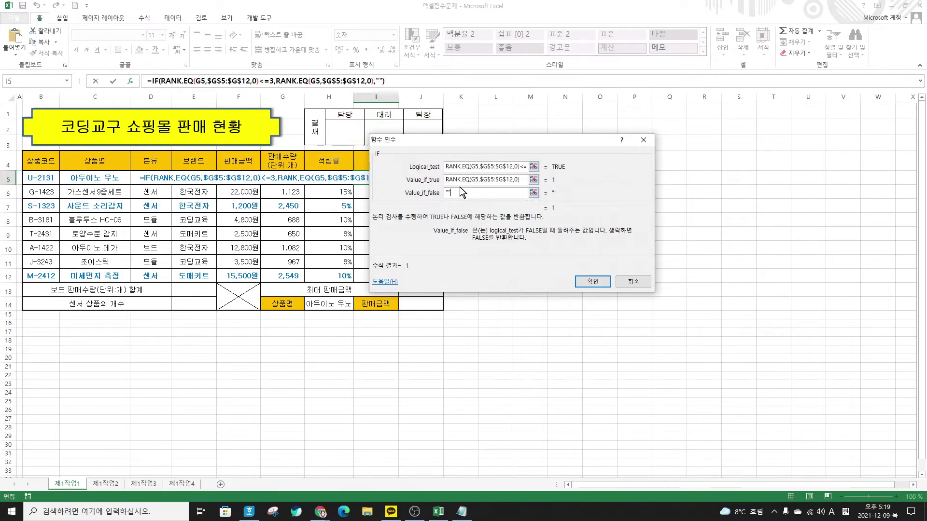
left_click(592, 282)
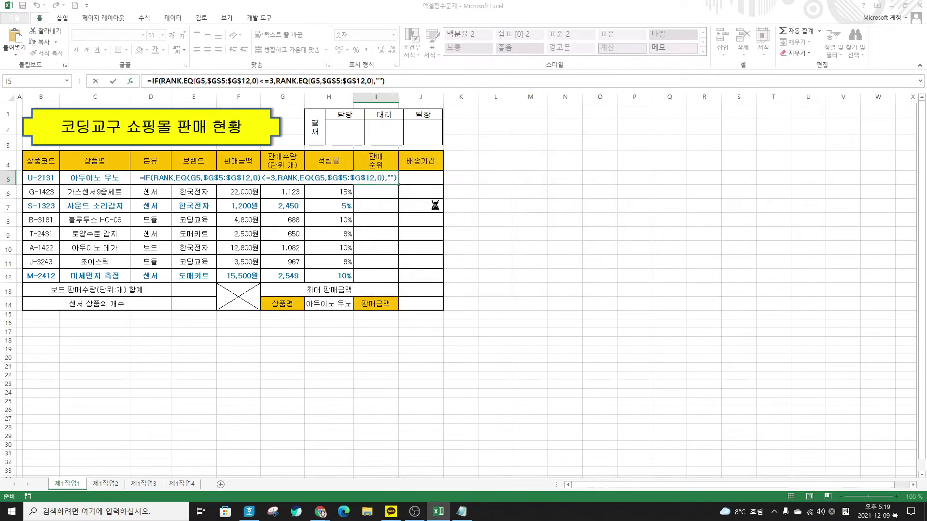
Fill the 판매순위 formula from I5 down to I12 without formatting (서식 없이 채우기).
left_click_drag(399, 185, 397, 279)
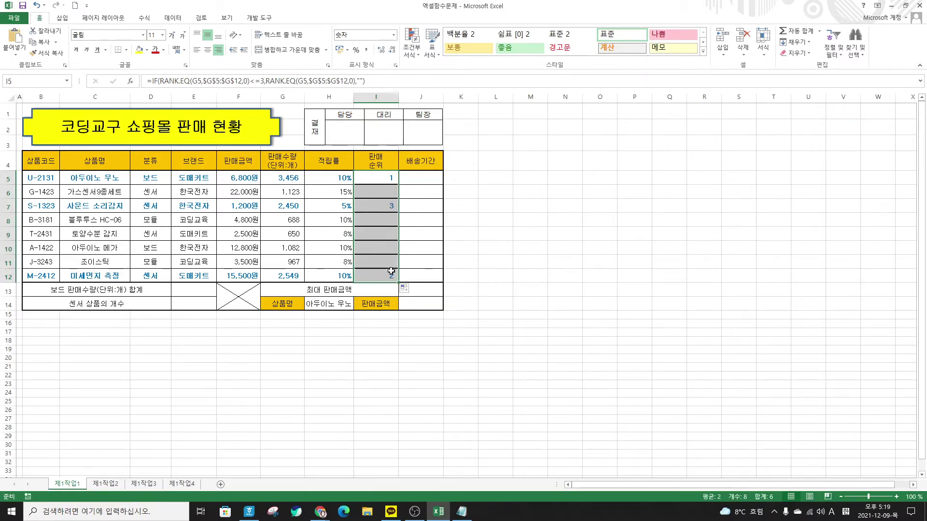
left_click(408, 292)
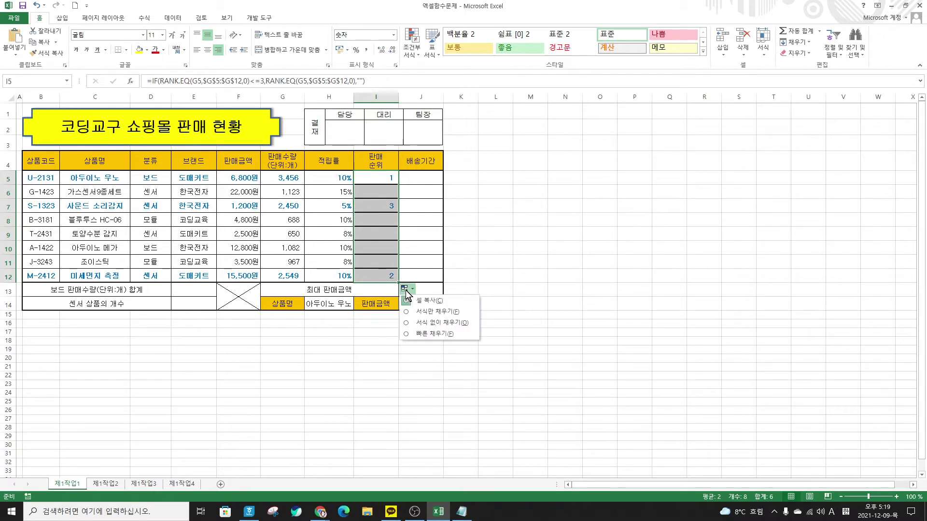
left_click(440, 327)
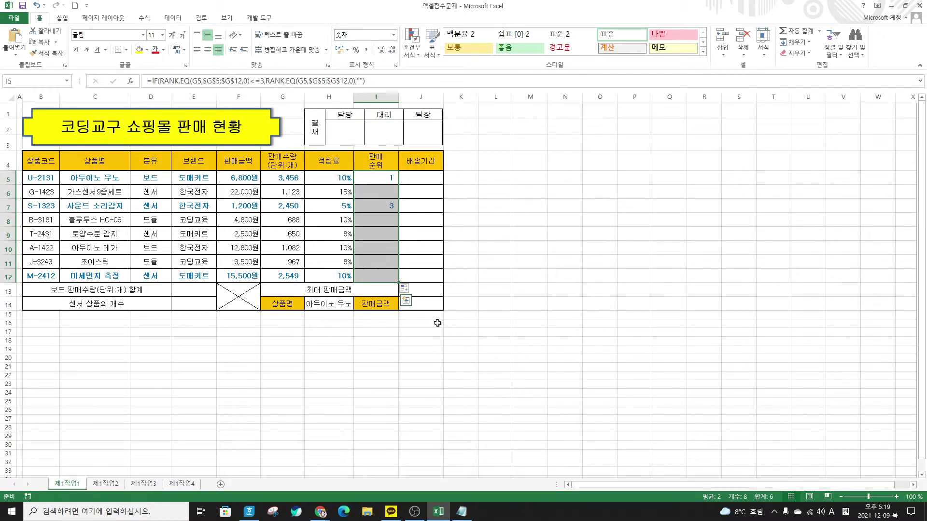
Start a CHOOSE formula in J5 of the 배송기간 column, with a nested RIGHT(B5,1) as its Index_num.
left_click(431, 178)
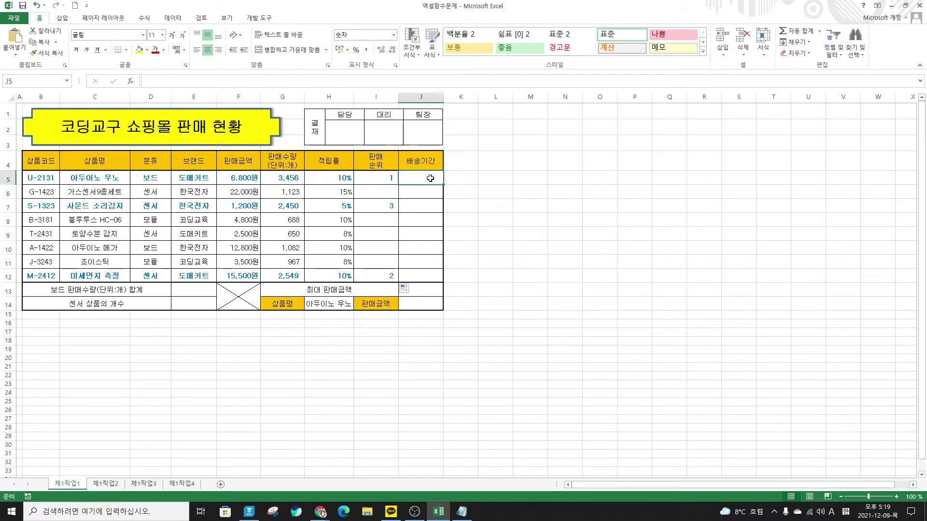
type("=CHO")
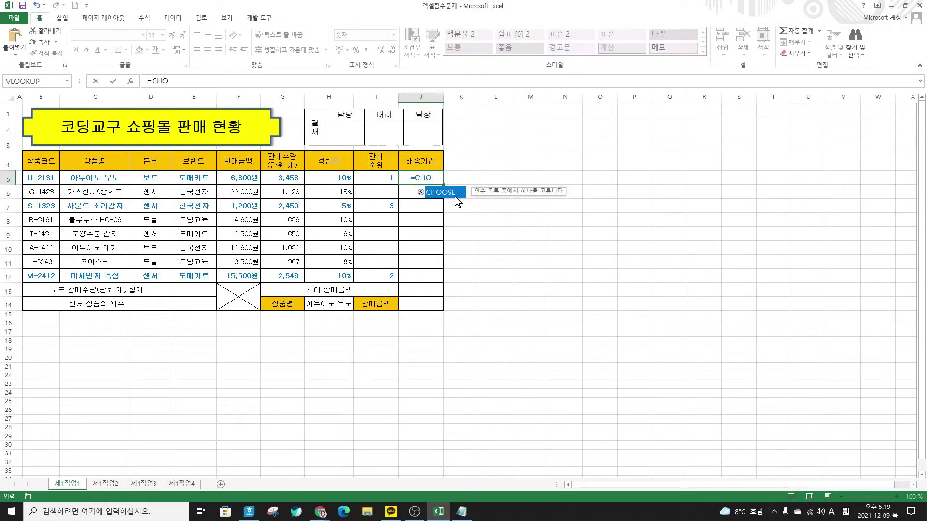
double_click(455, 196)
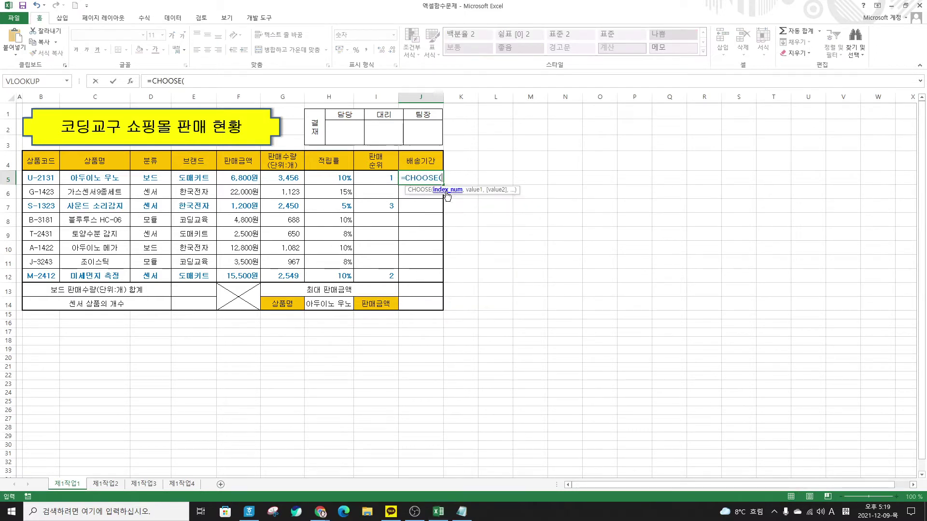
left_click(129, 81)
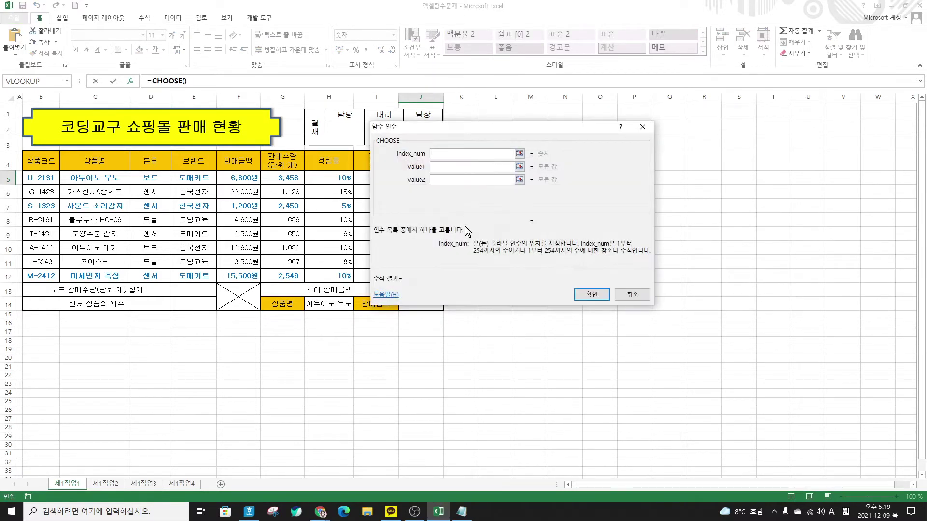
left_click_drag(506, 124, 553, 155)
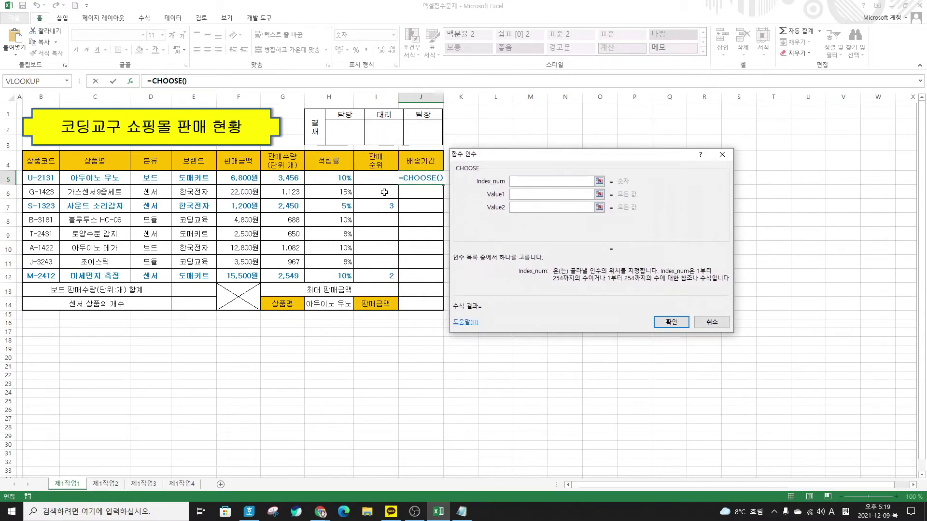
type("RIGHT(")
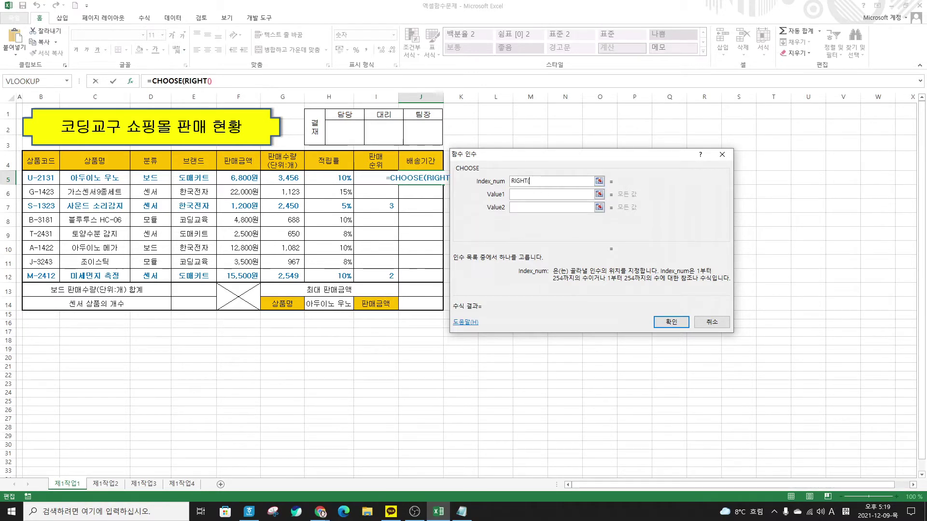
left_click(184, 80)
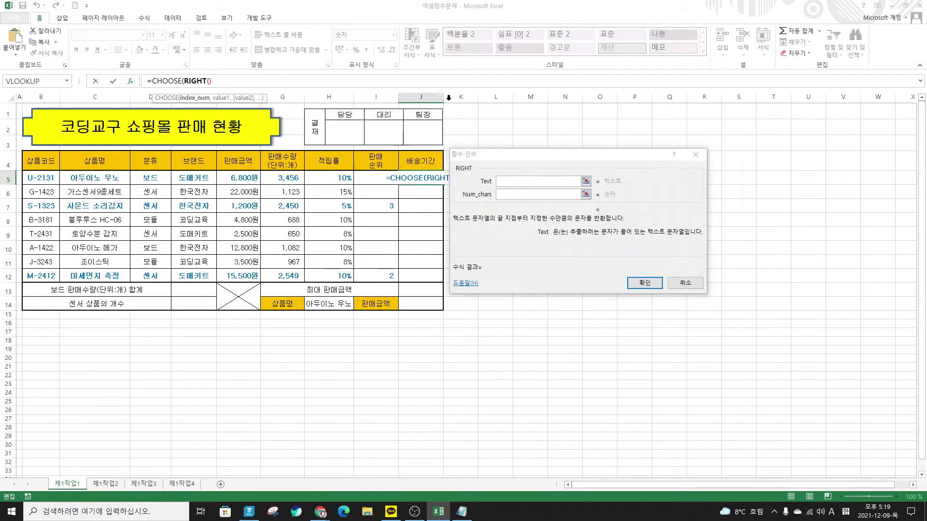
left_click(499, 181)
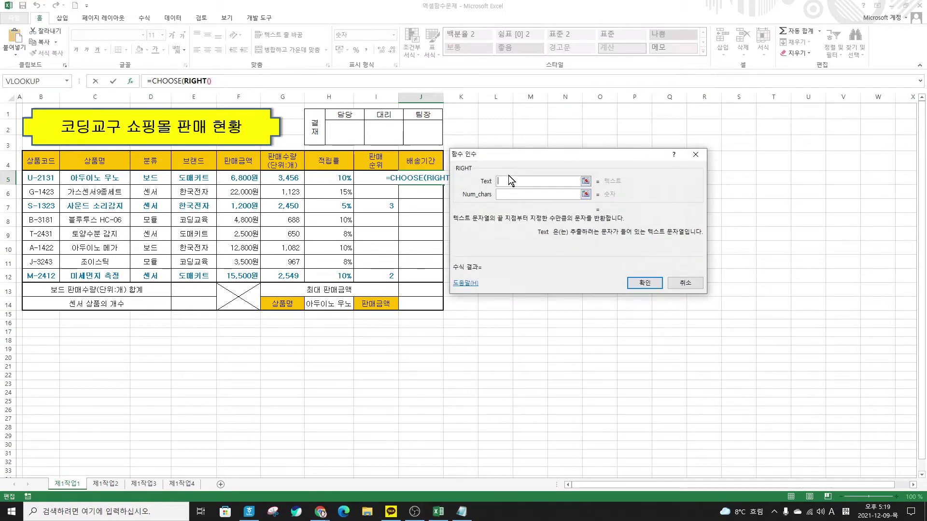
left_click(42, 179)
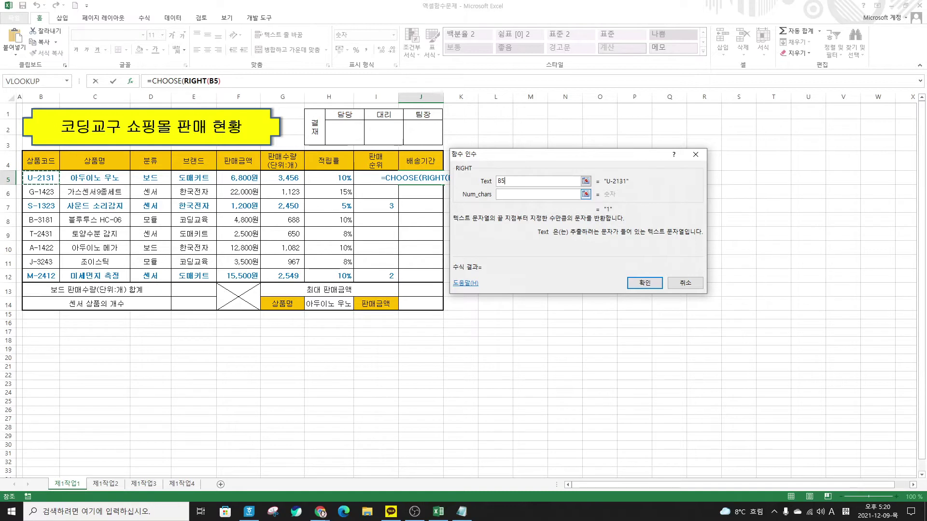
left_click(538, 194)
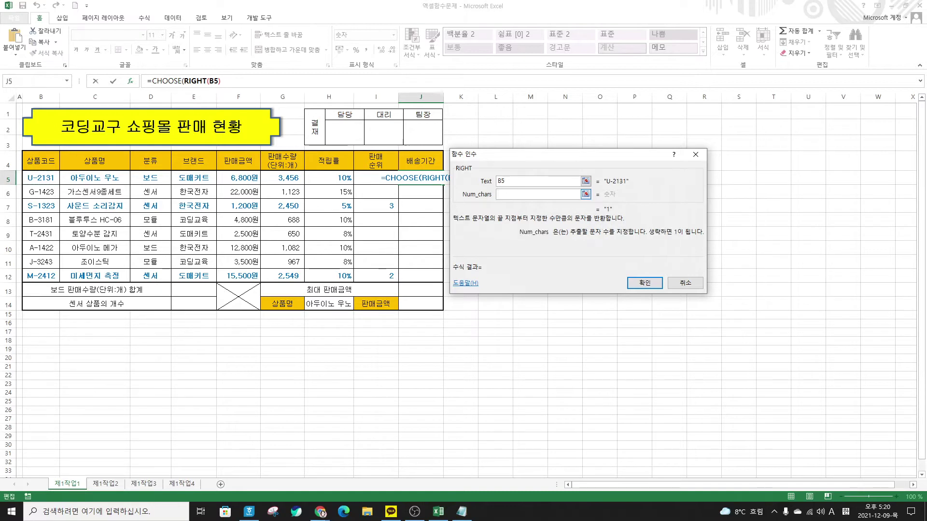
type("1")
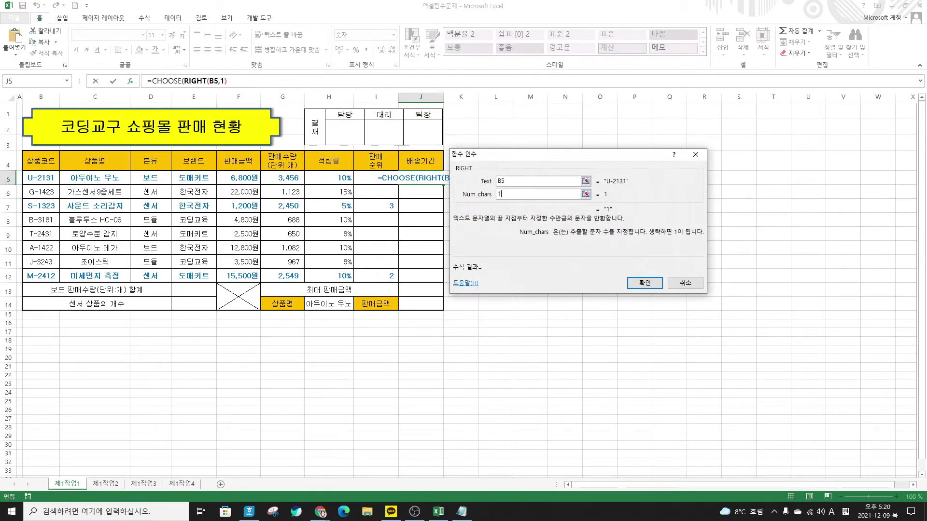
left_click(163, 81)
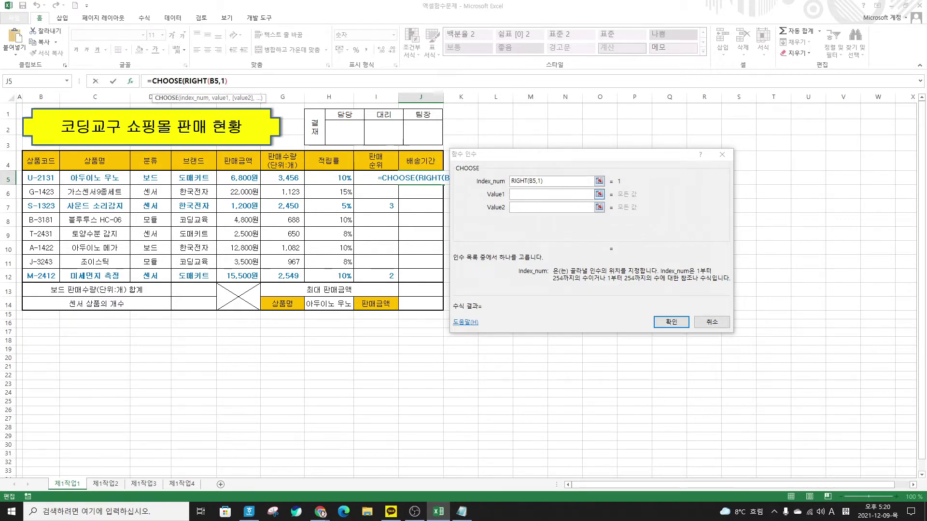
Set the CHOOSE function's Value1 to "2일 이내" and Value2 to "3일 이내".
left_click(550, 194)
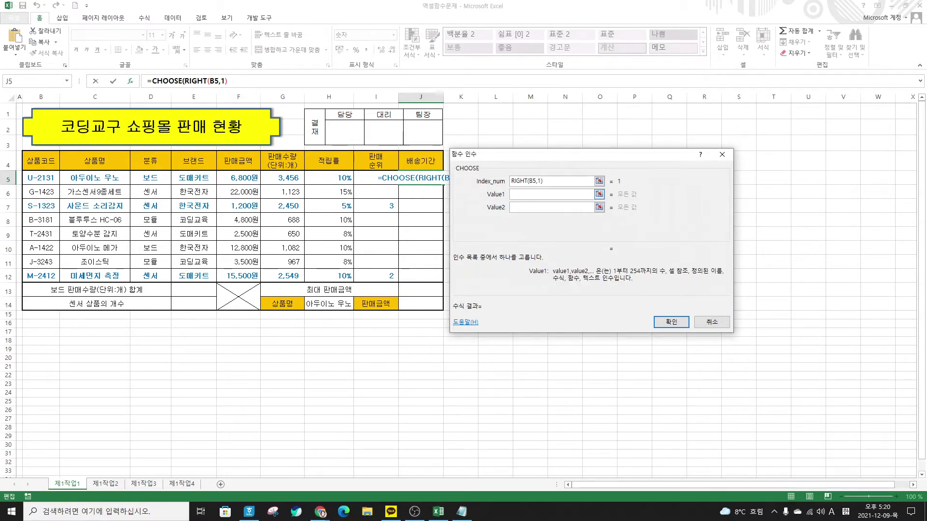
type("WDL")
key("BackSpace")
key("BackSpace")
key("BackSpace")
type("\"2")
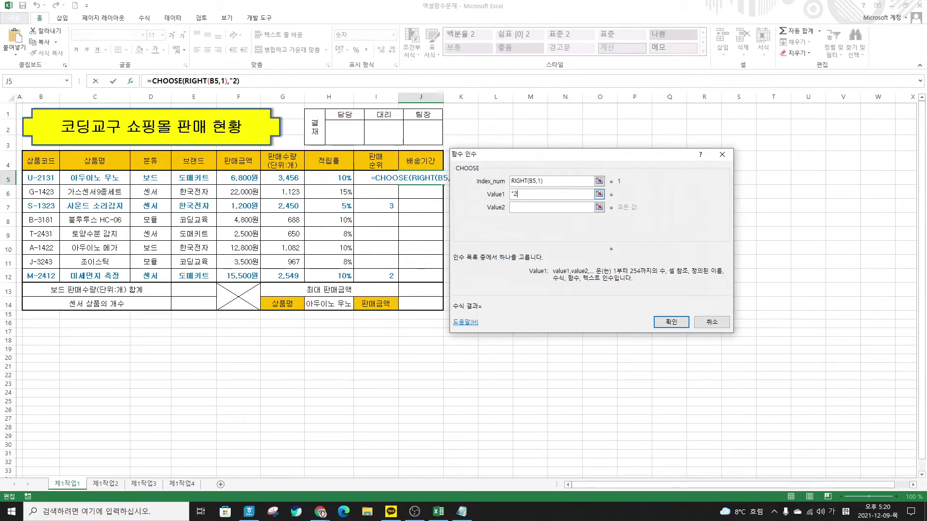
type("일 인내\"")
key("Tab")
type("3일 이내")
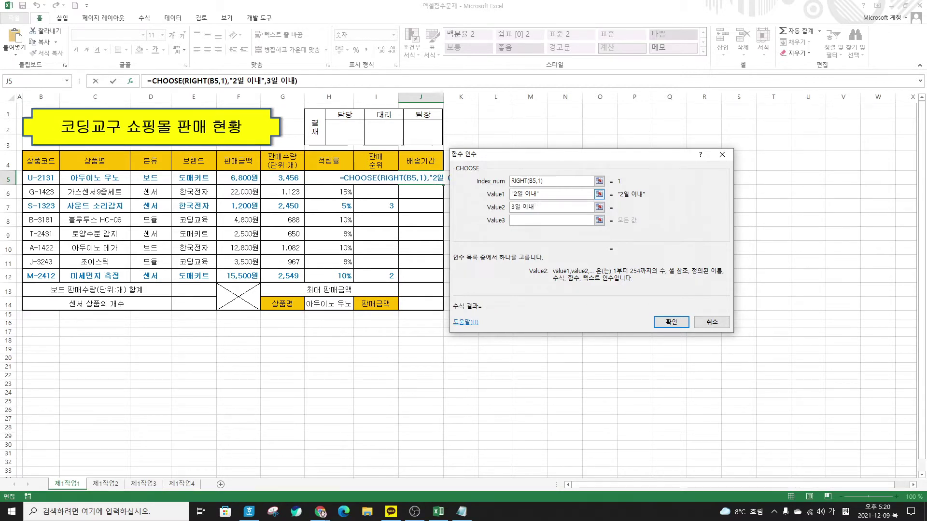
key("Tab")
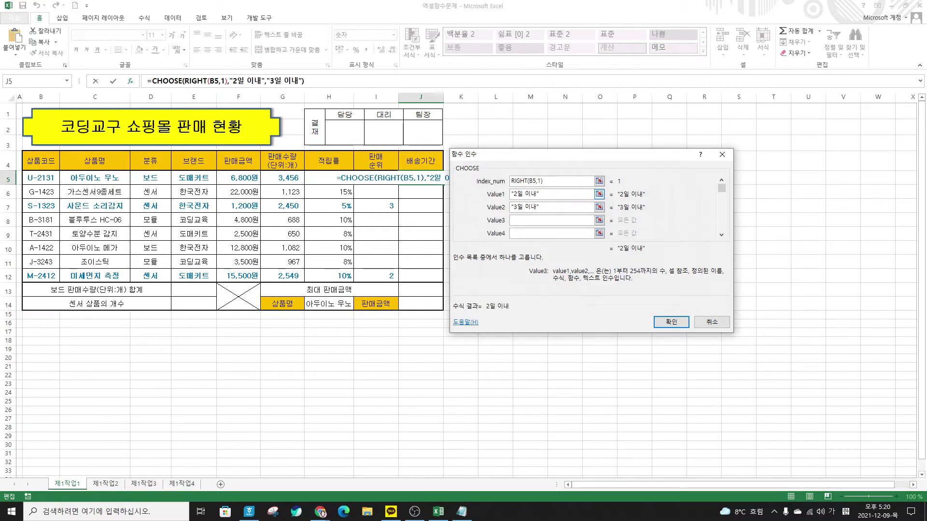
Set Value3 to the quoted text "4일 이상" and confirm the CHOOSE formula in J5.
type("4")
type("이")
type(" 이사")
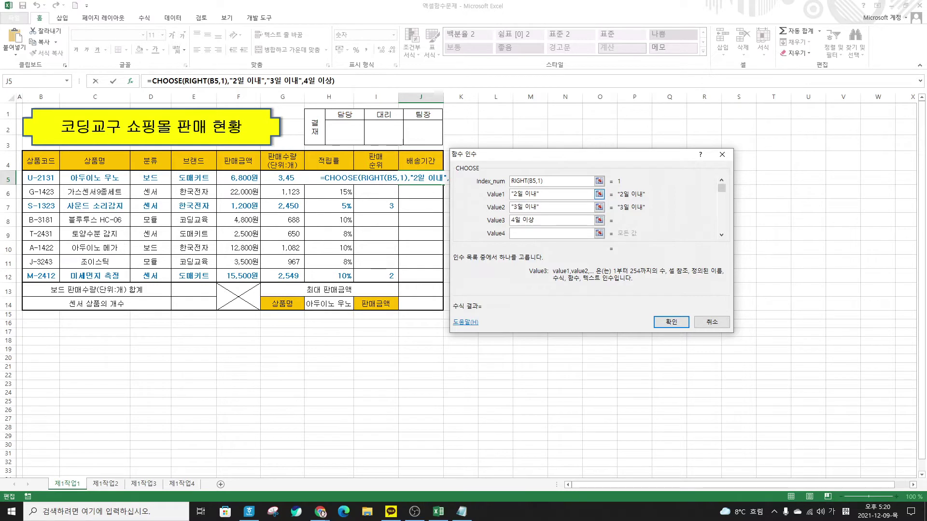
left_click(511, 220)
type("\"")
key("End")
type("\"")
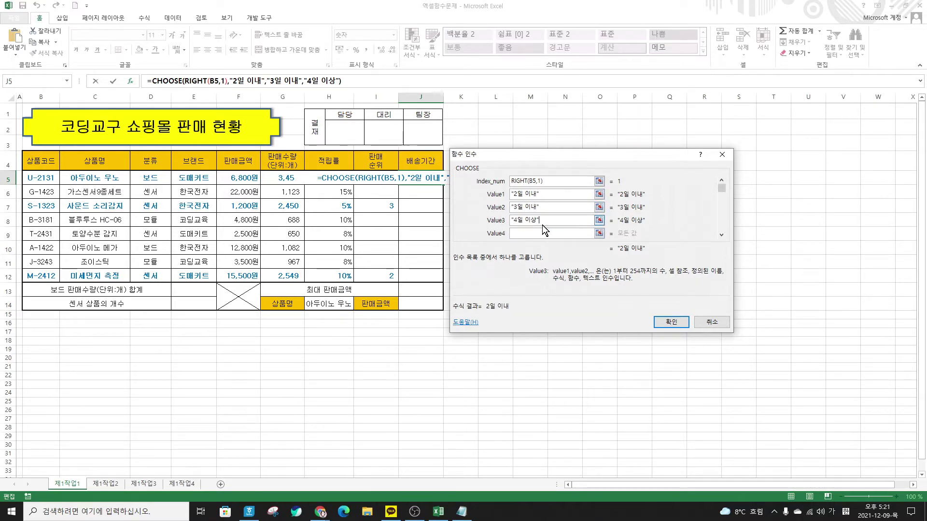
left_click(671, 323)
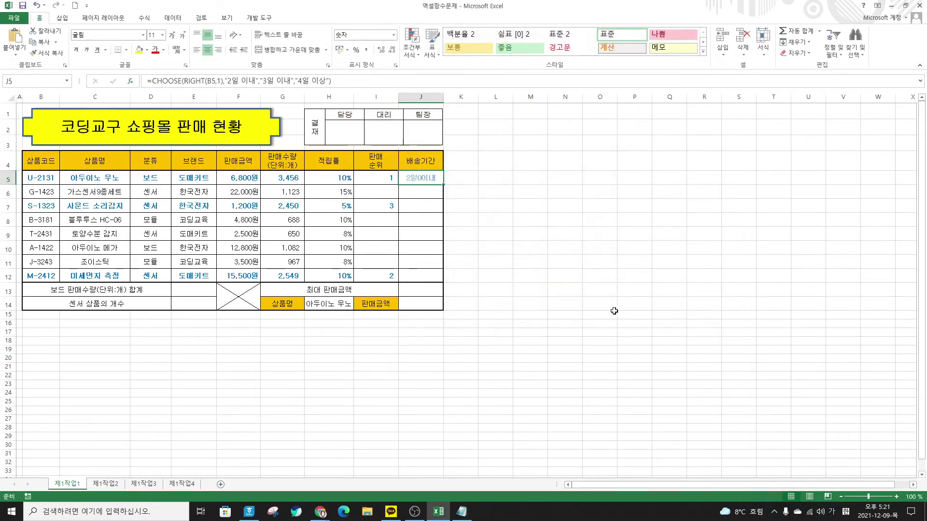
Fill the 배송기간 formula from J5 down to J12 without formatting (서식 없이 채우기).
left_click_drag(444, 183, 438, 279)
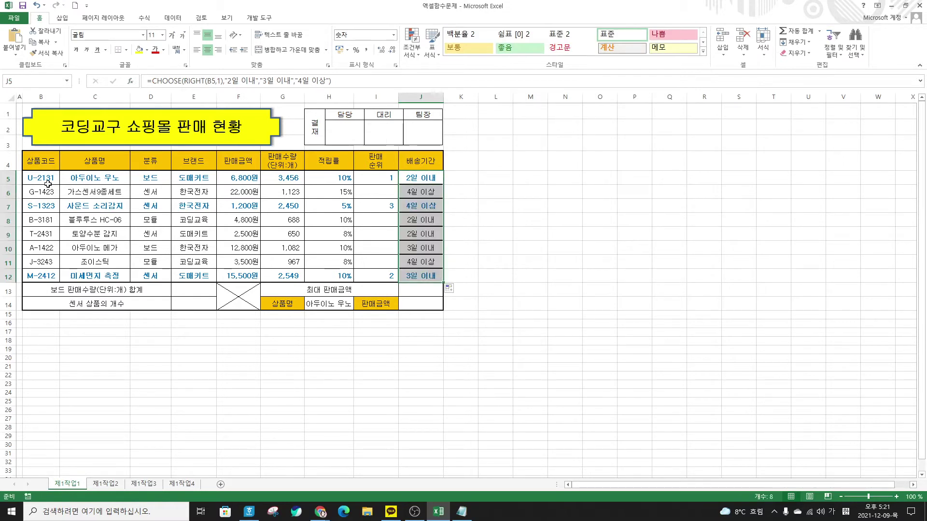
left_click(450, 288)
left_click(468, 322)
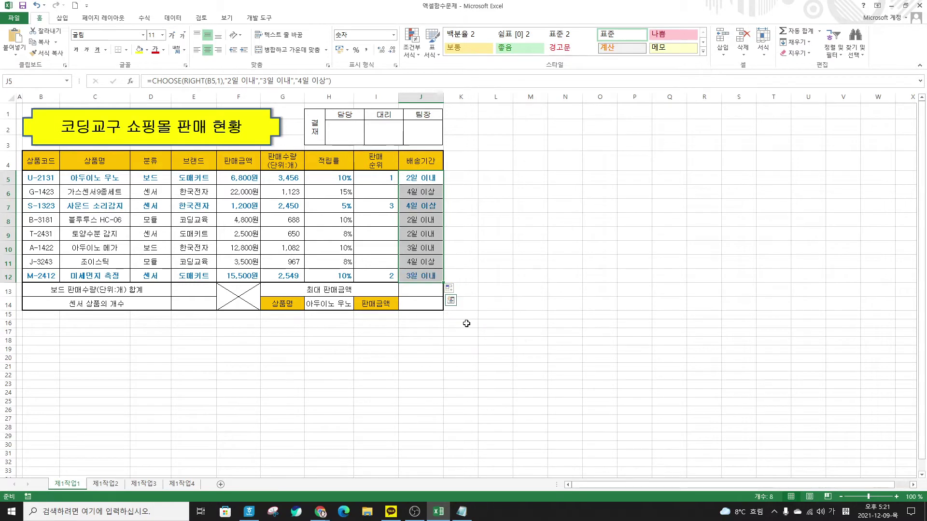
left_click(426, 206)
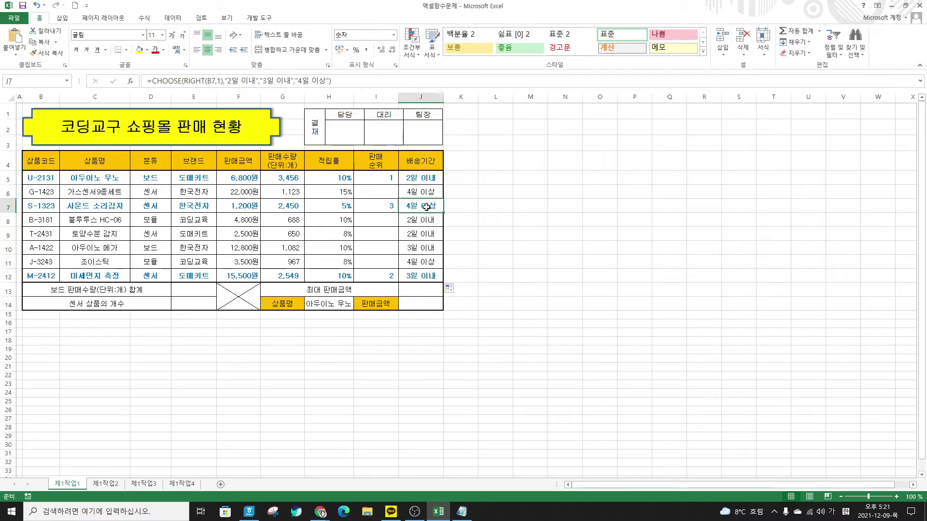
left_click(389, 177)
left_click(426, 179)
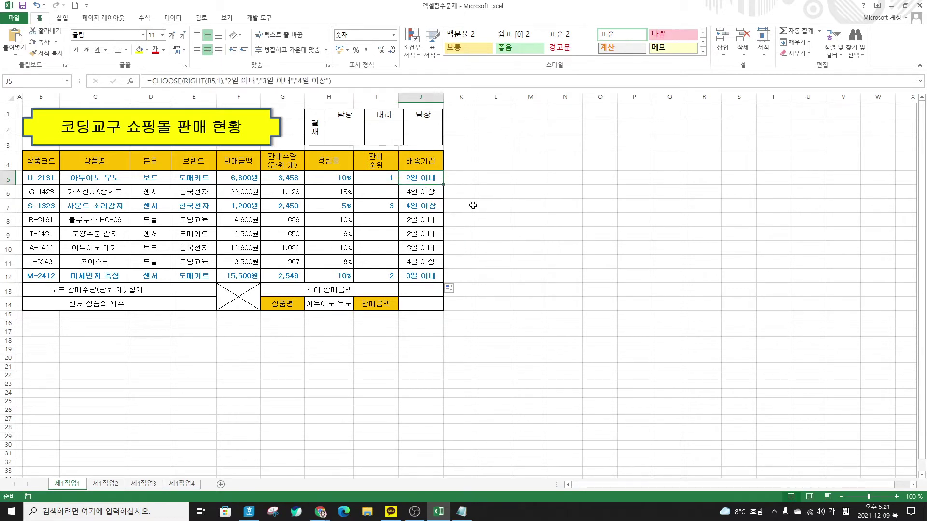
left_click(507, 264)
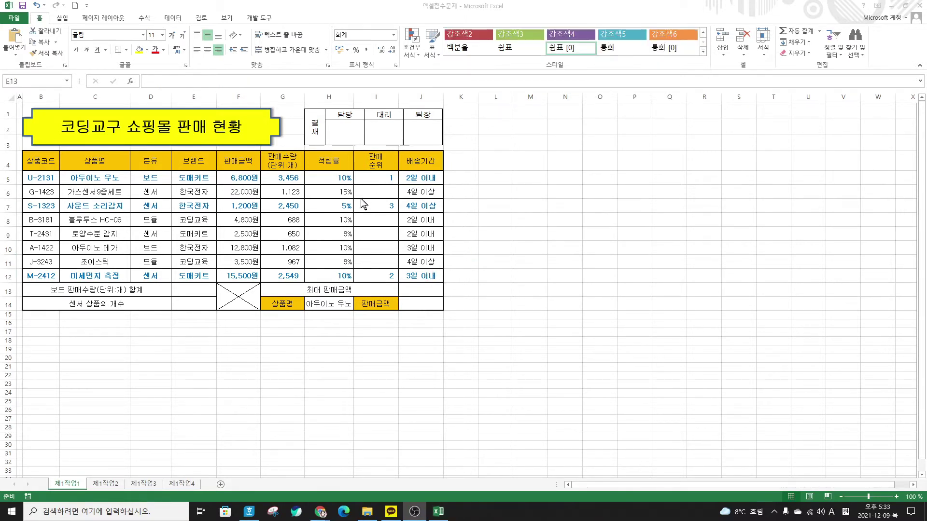
Start a DSUM formula in E13 for the 보드 판매수량 합계, with B4:H12 as its Database.
left_click(182, 294)
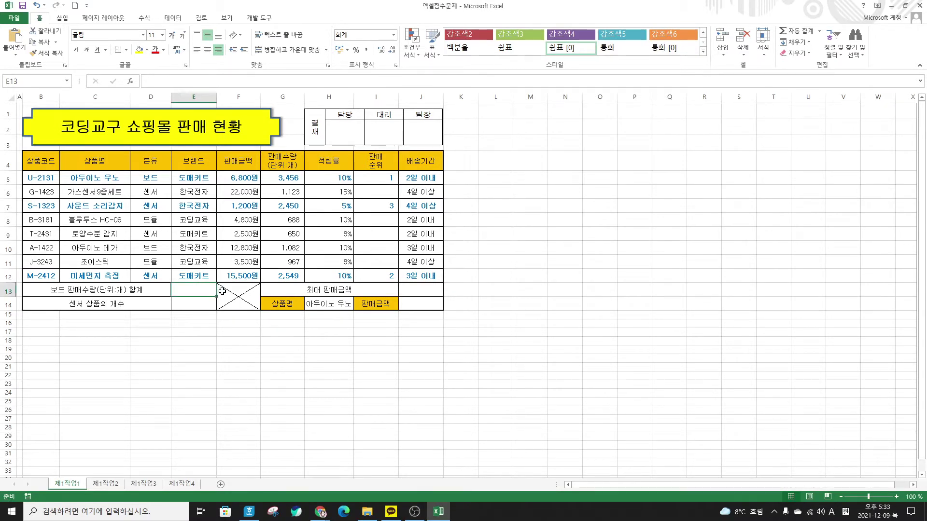
type("=D")
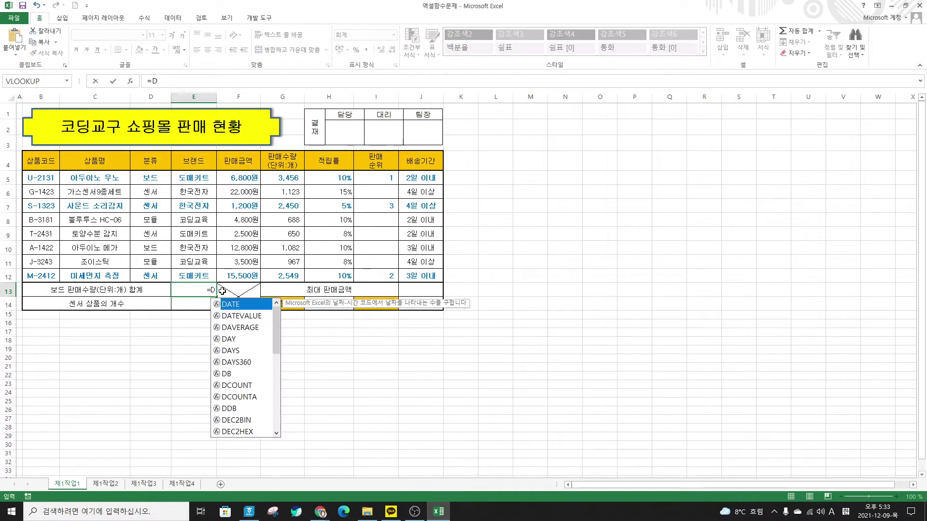
type("SU")
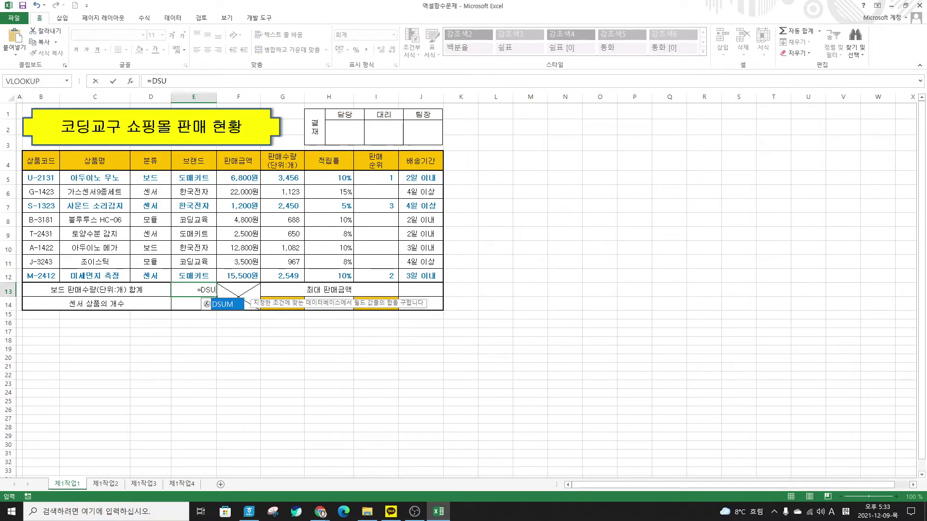
double_click(219, 304)
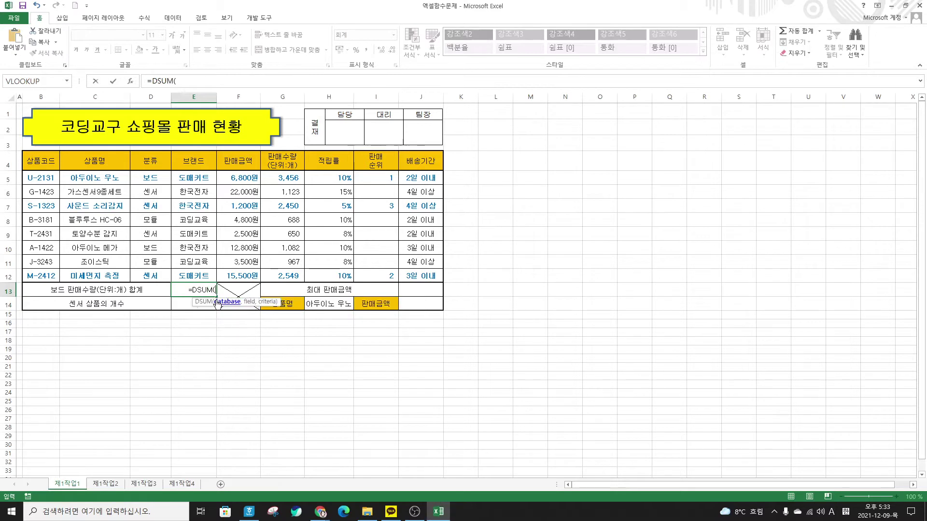
left_click(128, 80)
left_click_drag(554, 187, 546, 137)
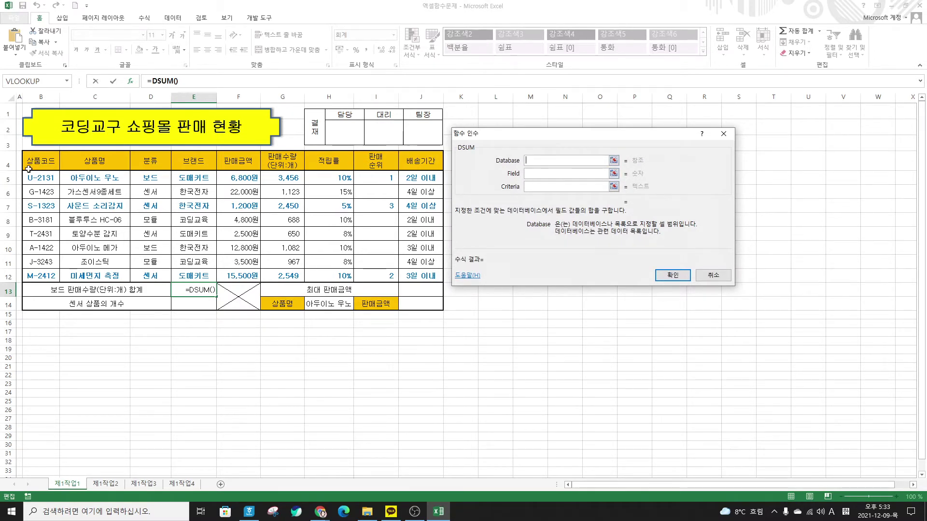
left_click_drag(37, 163, 328, 251)
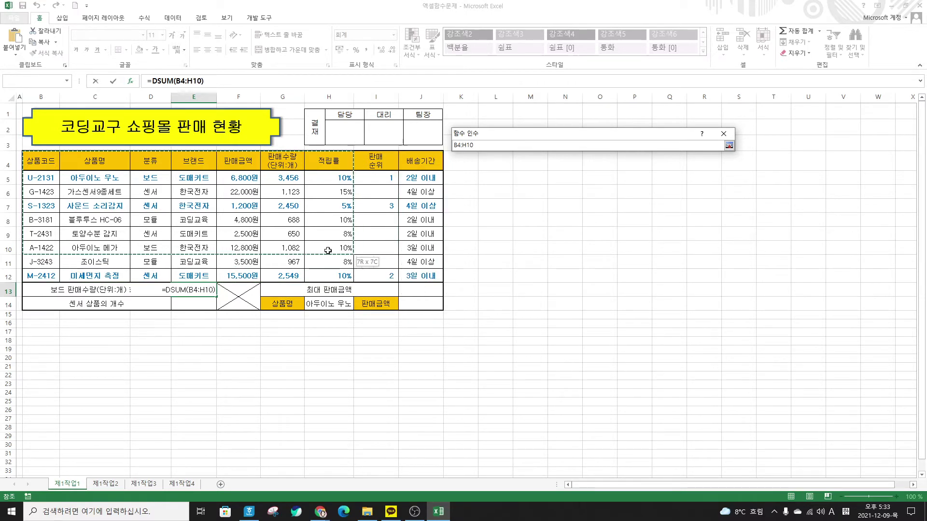
left_click_drag(324, 275, 325, 275)
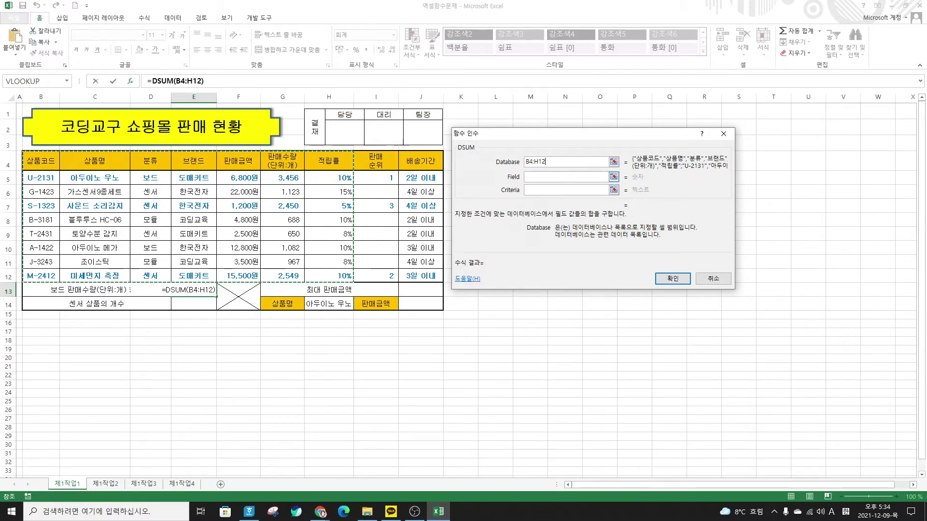
Set the DSUM Field to 6 and its Criteria to D4:D5, the 분류 header and 보드 cell.
key("Tab")
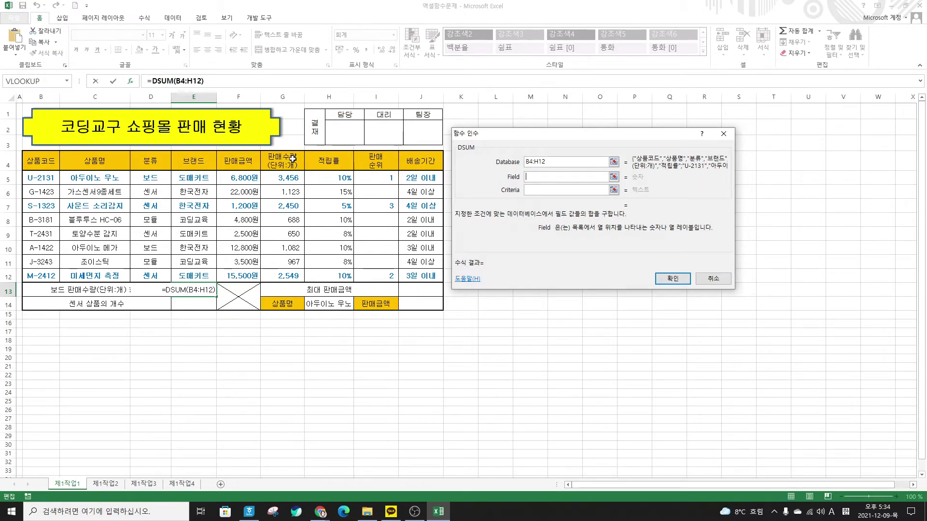
type("6")
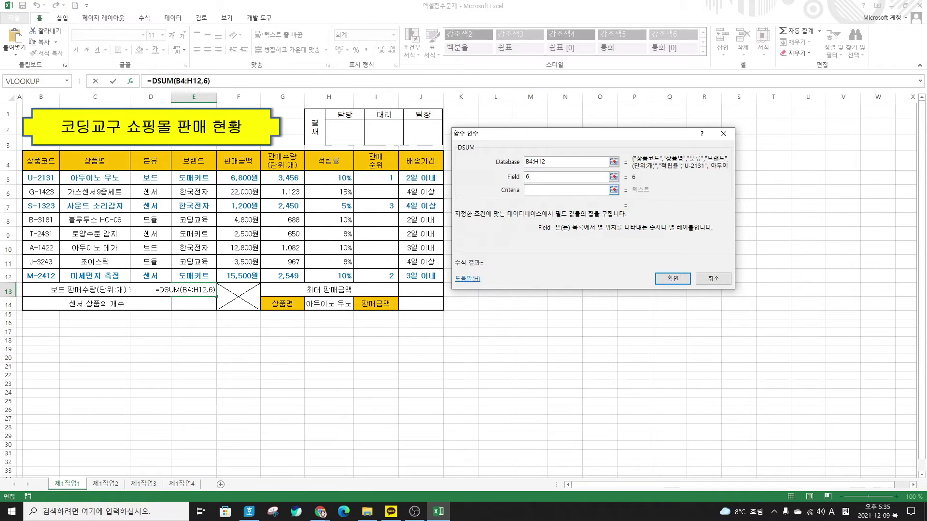
key("Tab")
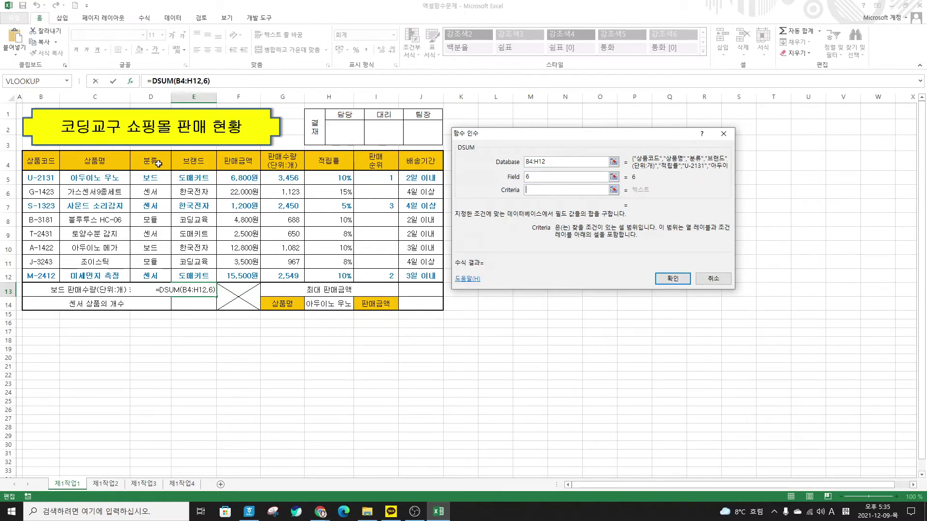
left_click_drag(158, 164, 153, 179)
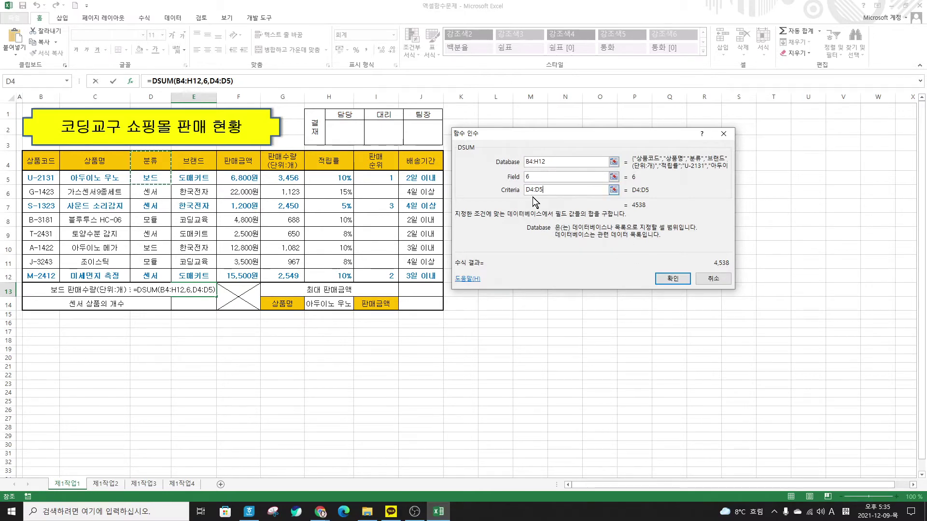
Confirm the DSUM formula in E13 and start a COUNTIF formula in E14 for the 센서 상품의 개수, with D5:D12 as its Range.
left_click(672, 279)
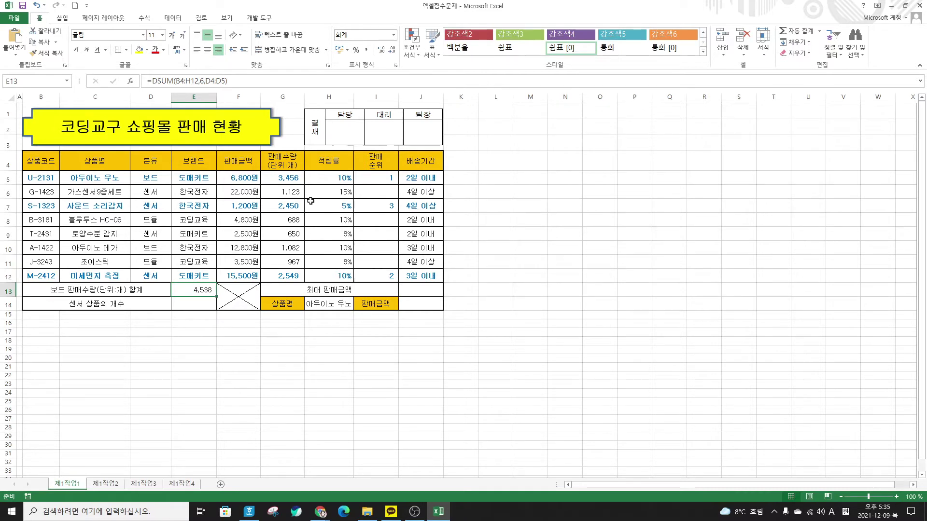
left_click(200, 305)
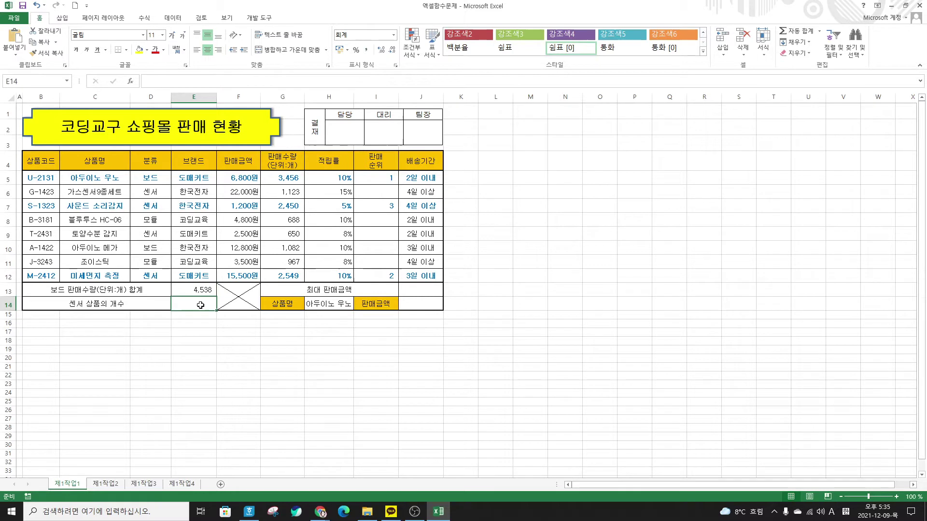
type("=")
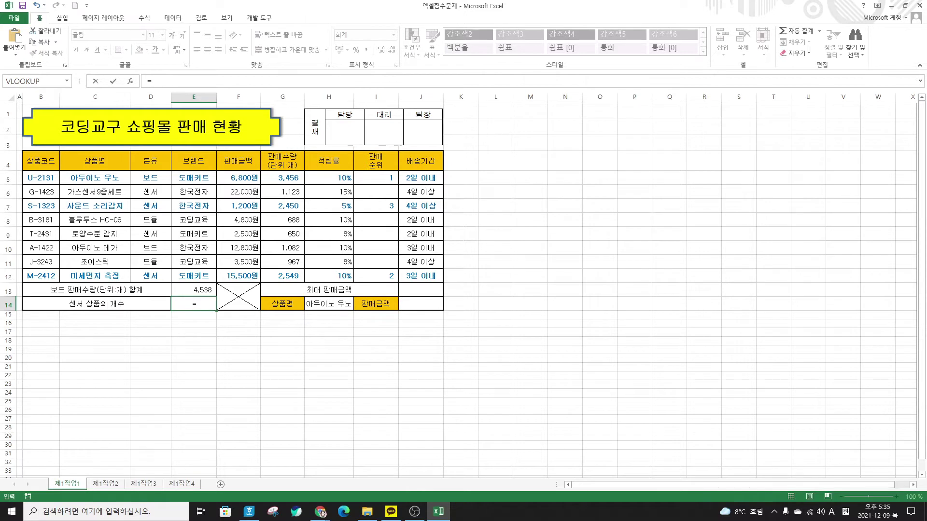
type("COU")
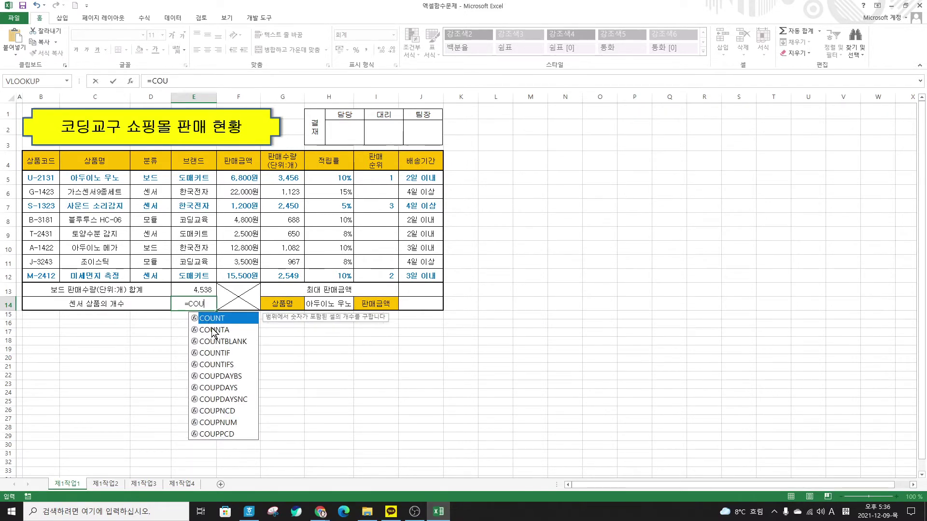
double_click(221, 353)
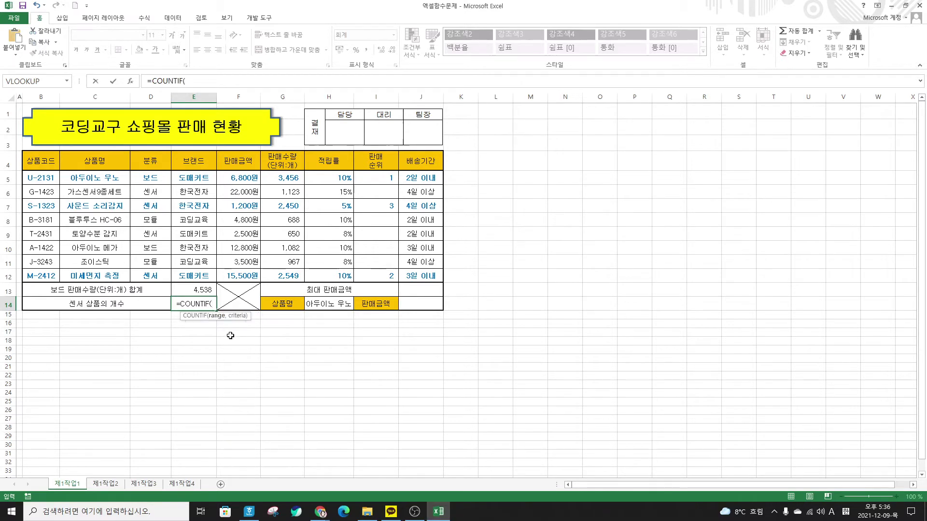
left_click(130, 81)
left_click_drag(531, 145, 392, 184)
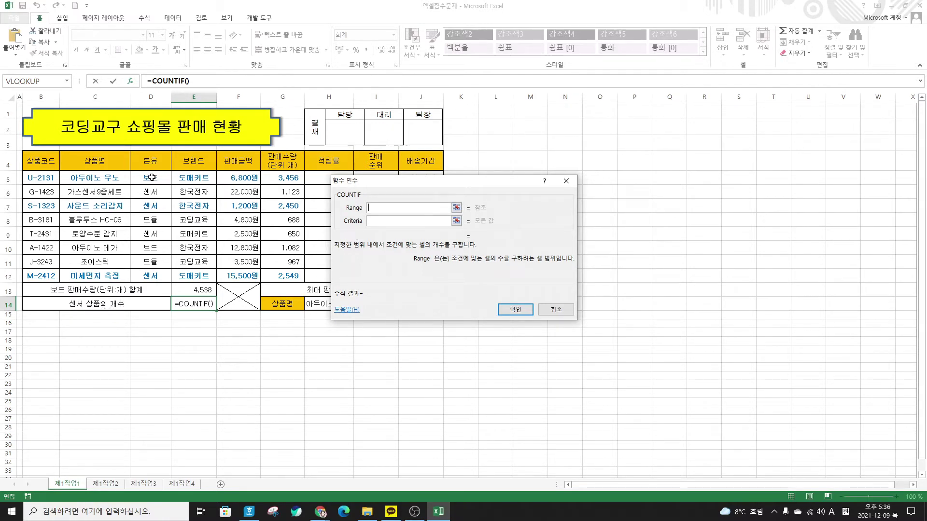
left_click_drag(153, 179, 151, 276)
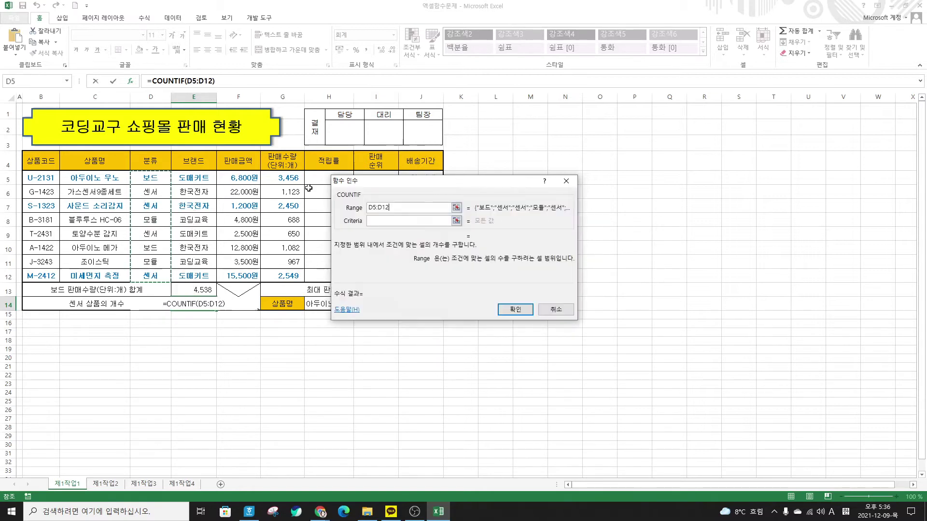
Set the COUNTIF Criteria to the quoted text "센서" and confirm the formula in E14.
left_click(389, 219)
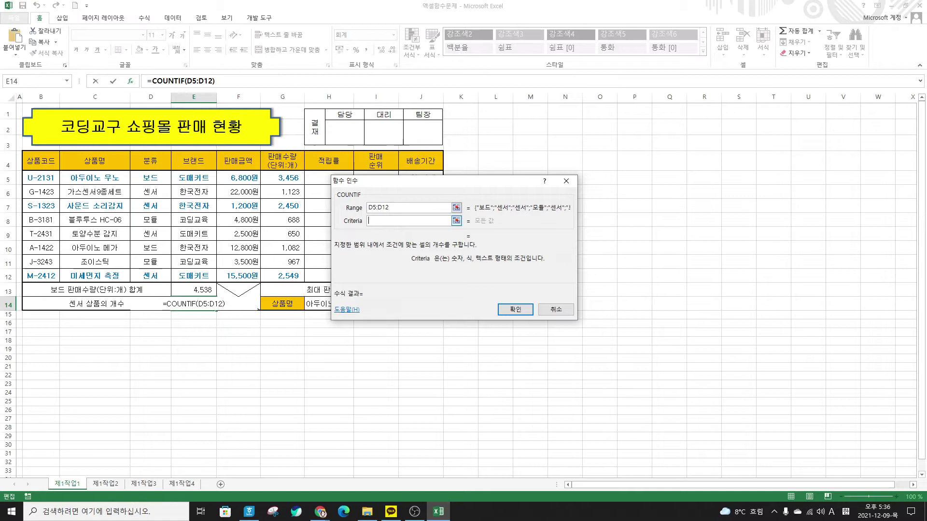
type("\"")
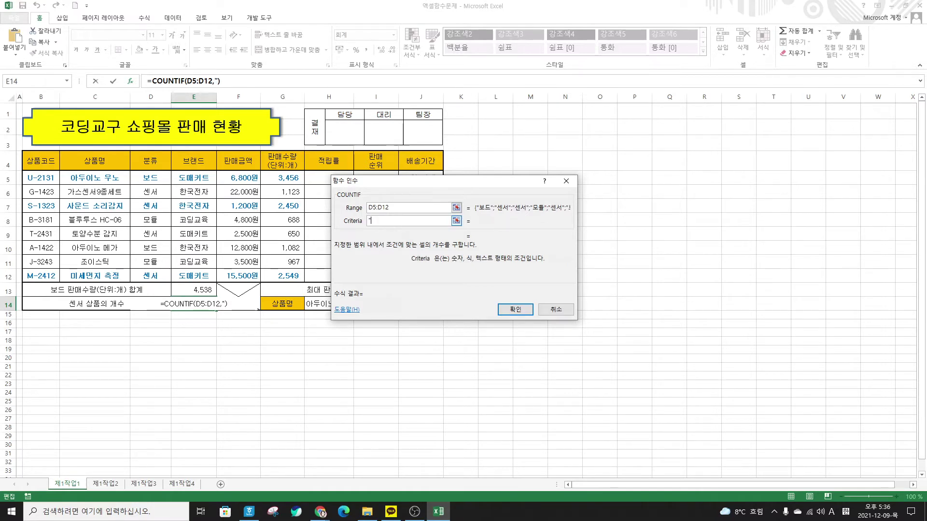
type("센서")
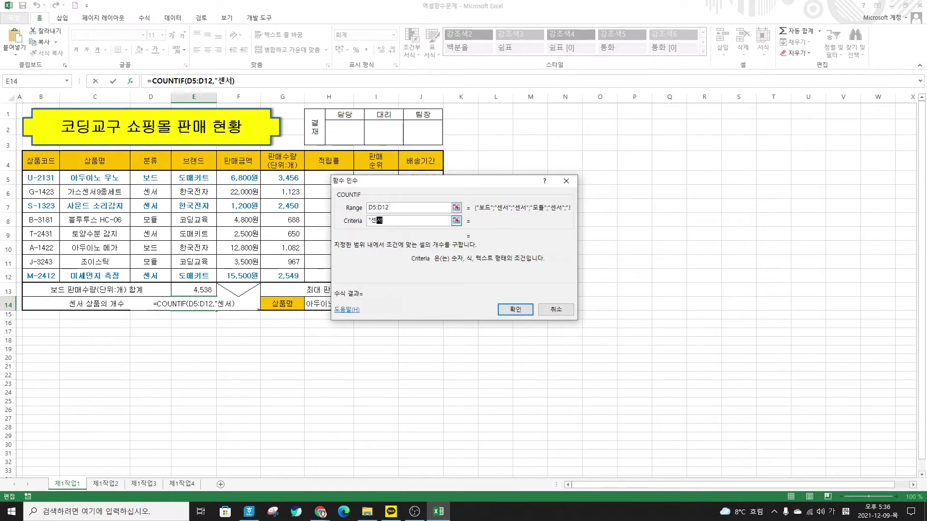
type("\"")
left_click(505, 308)
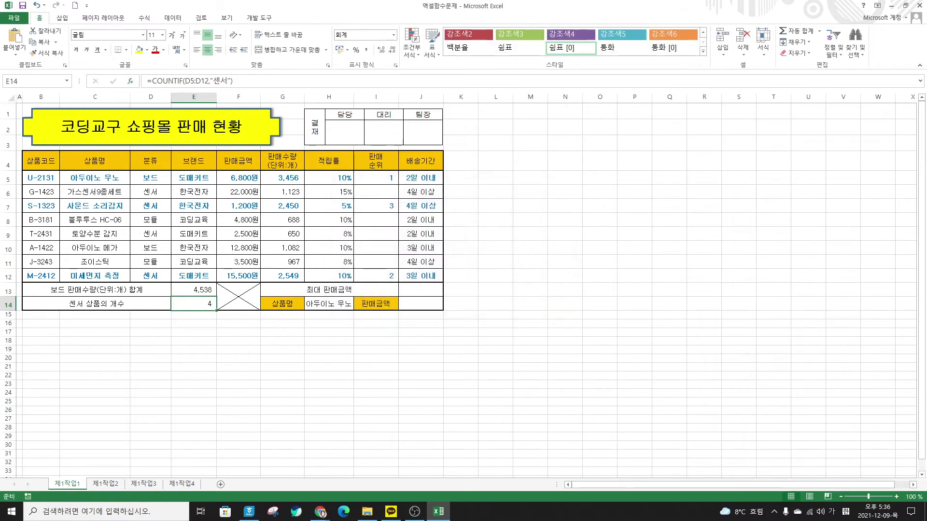
Append &"개" to the end of the COUNTIF formula in E14 and confirm it.
key("F2")
type("&\"ㄱ")
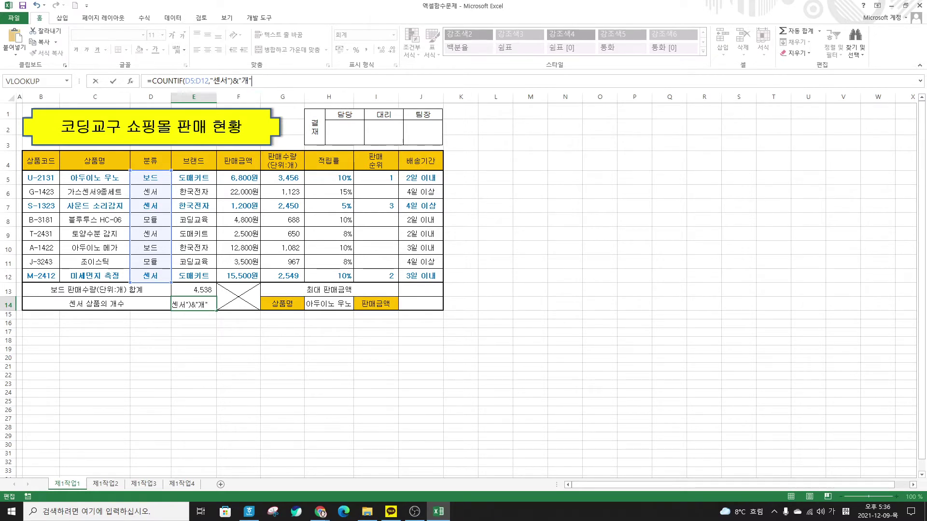
left_click(112, 82)
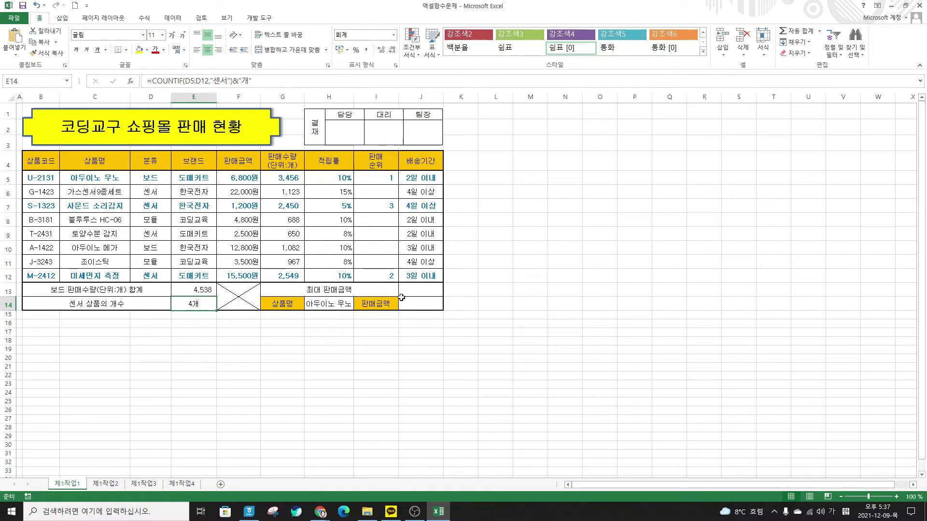
Start a LARGE formula in J13 for the 최대 판매금액.
left_click(431, 289)
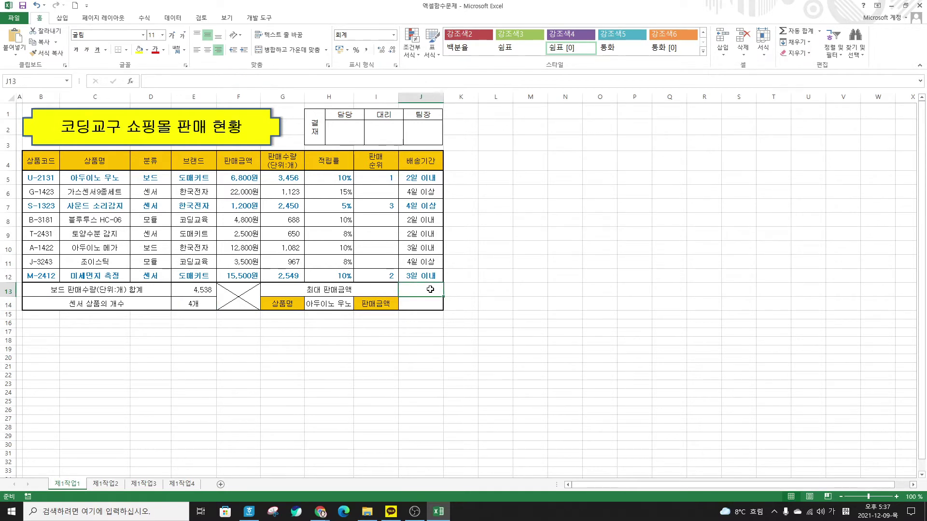
type("=MAR")
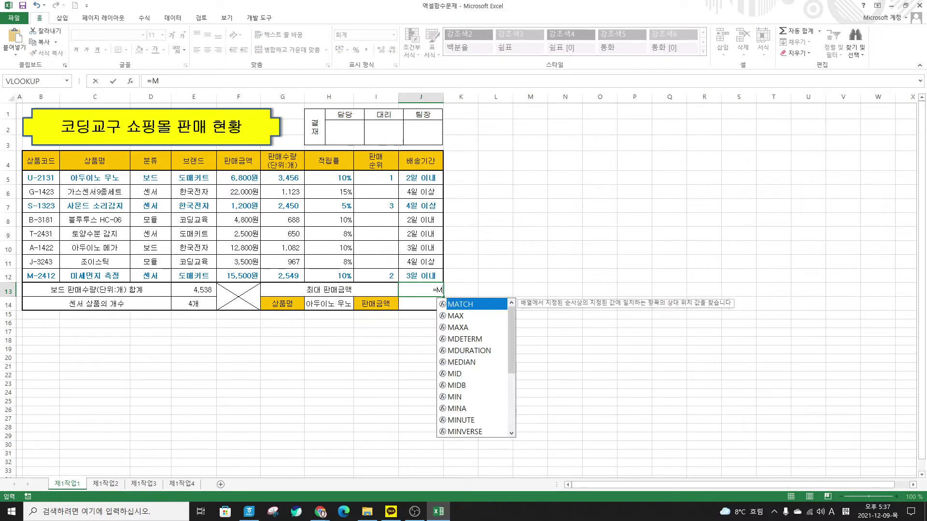
key("BackSpace")
key("BackSpace")
key("BackSpace")
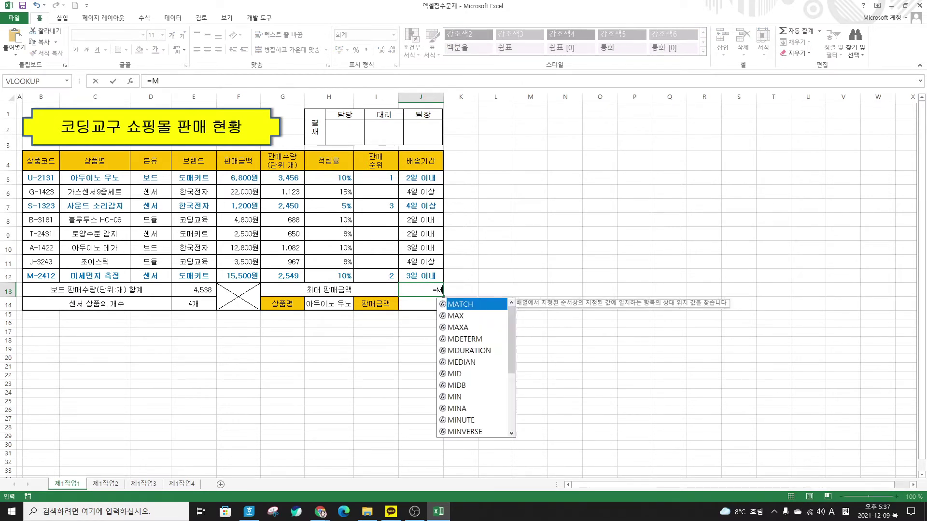
type("LAR")
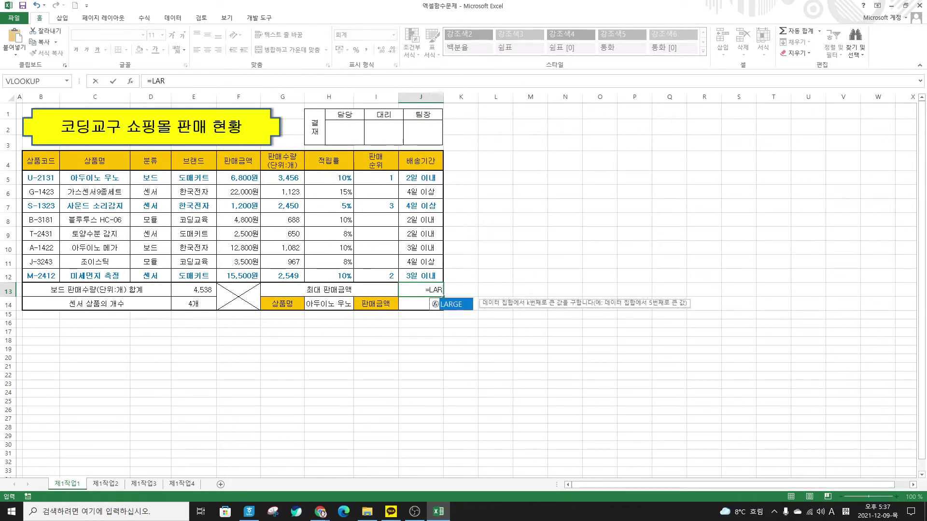
double_click(455, 306)
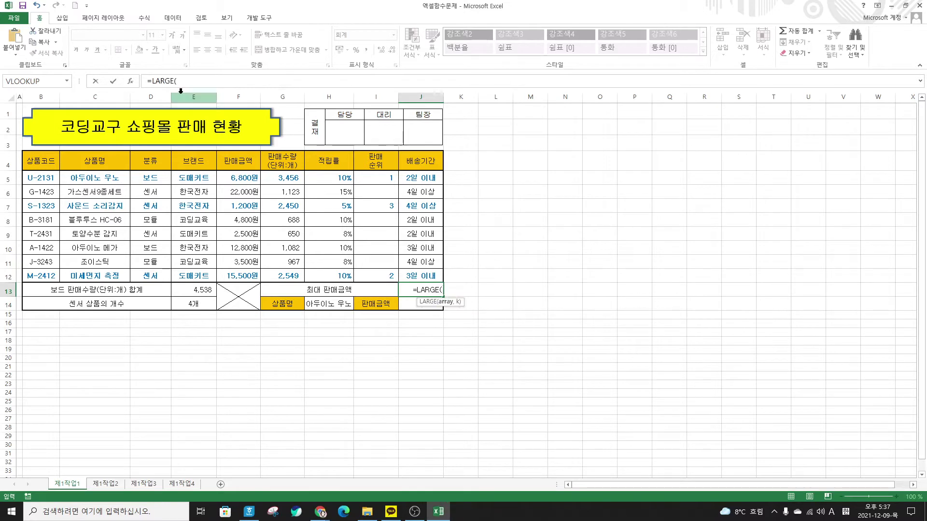
Set the LARGE Array to the 판매금액 values in F5:F12 and K to 1, and confirm the formula in J13.
left_click(129, 82)
left_click_drag(406, 176, 531, 157)
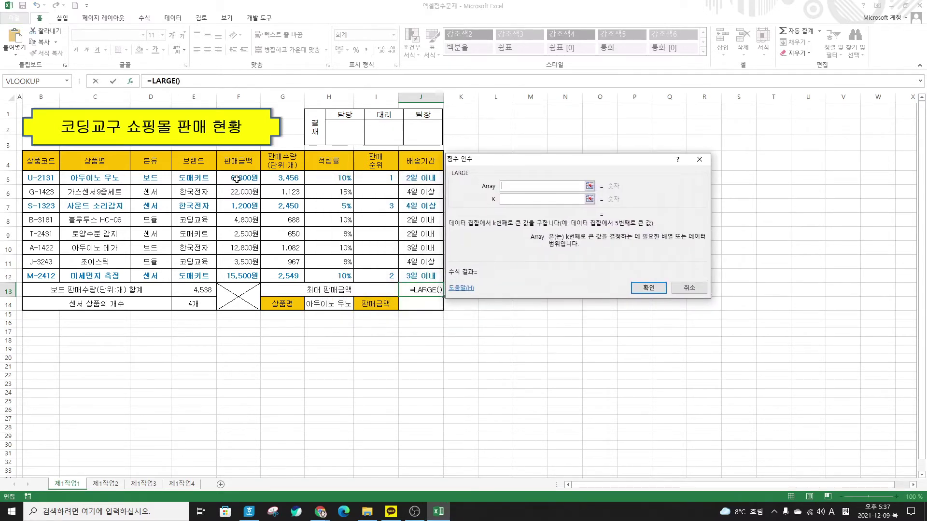
left_click_drag(236, 179, 238, 272)
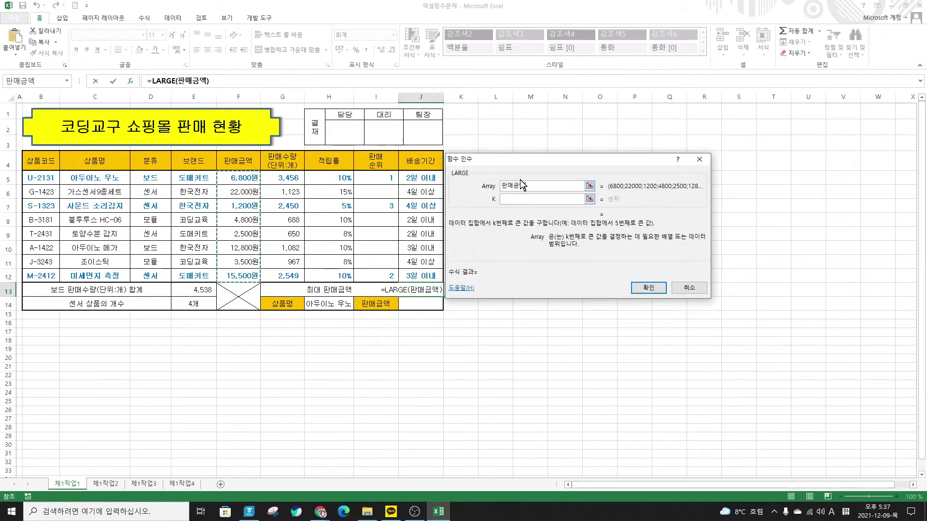
left_click(502, 199)
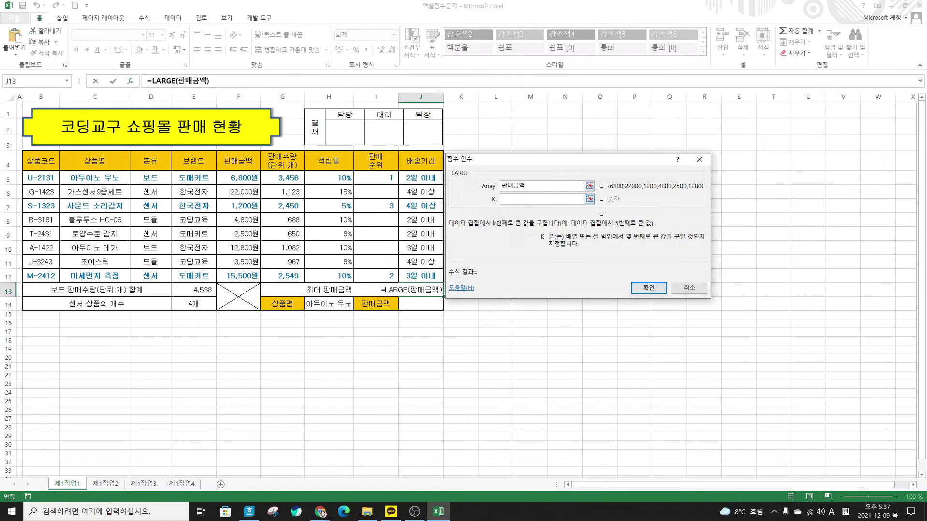
type("1")
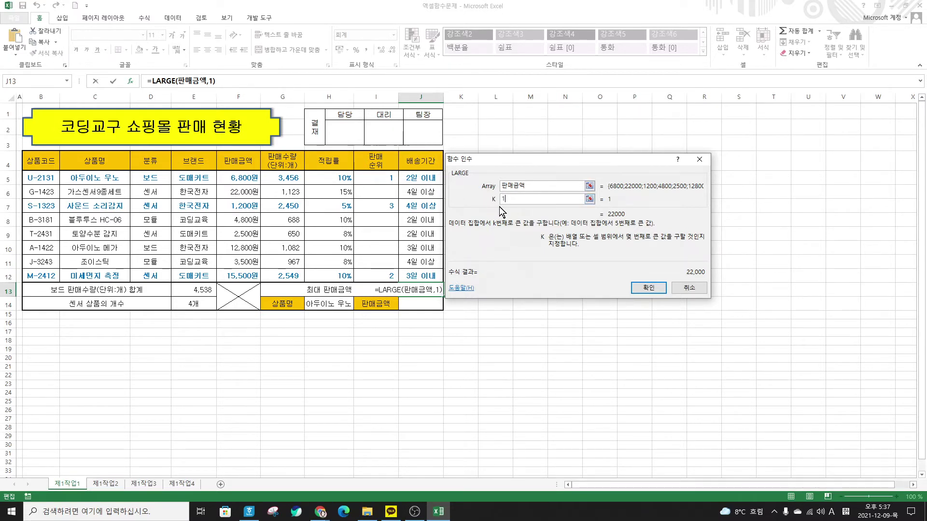
left_click(648, 288)
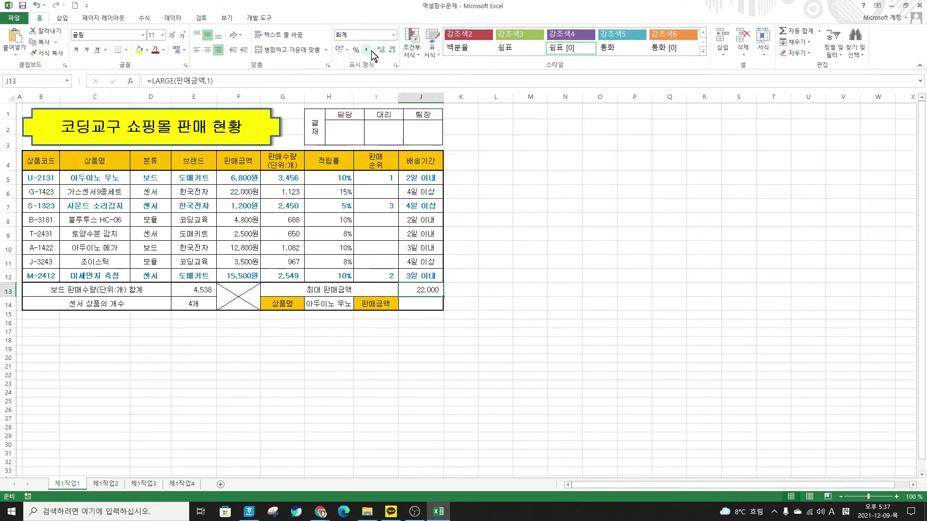
Start a VLOOKUP formula in J14 for the 판매금액, with the product name in H14 as its Lookup_value.
left_click(429, 303)
type("=VLO")
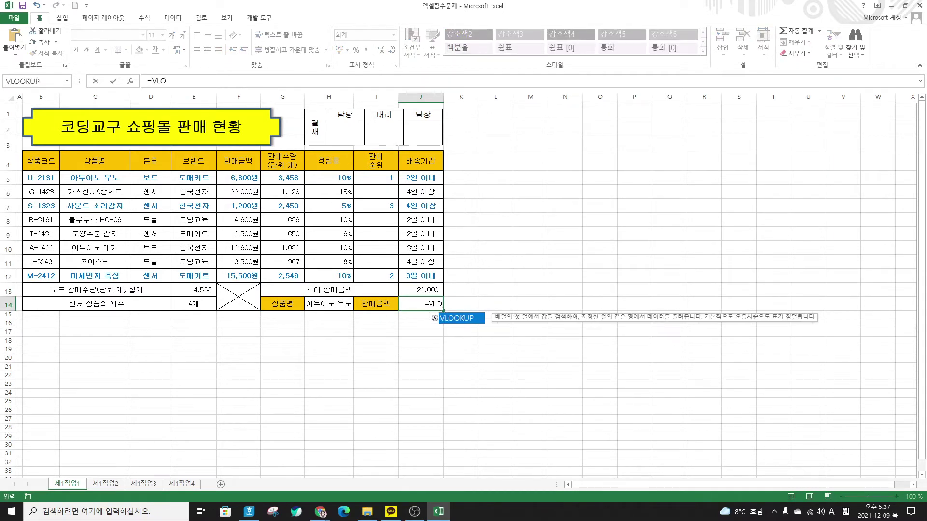
double_click(454, 319)
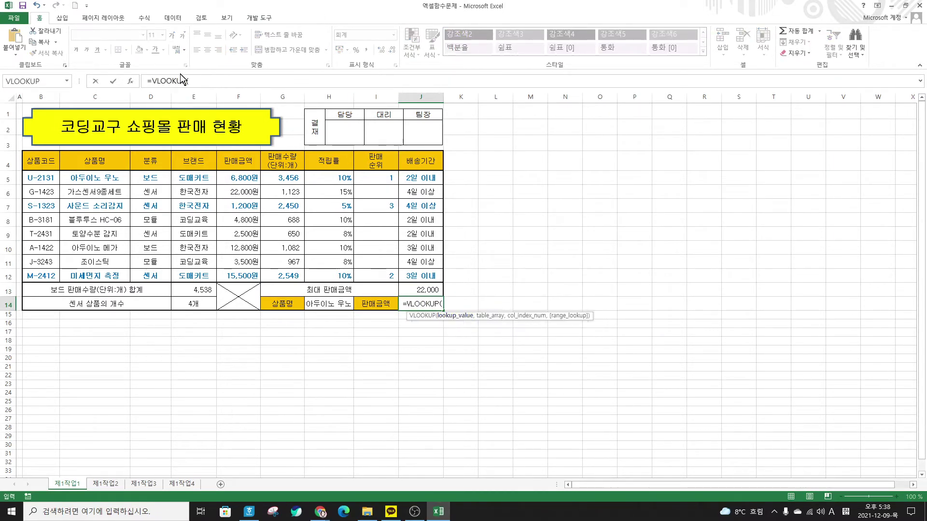
left_click(131, 80)
left_click_drag(501, 145, 514, 148)
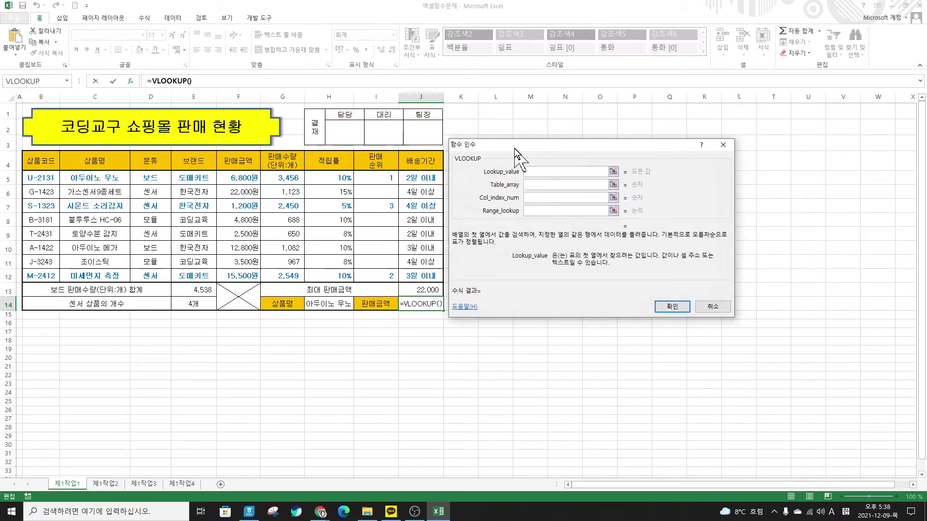
left_click(329, 304)
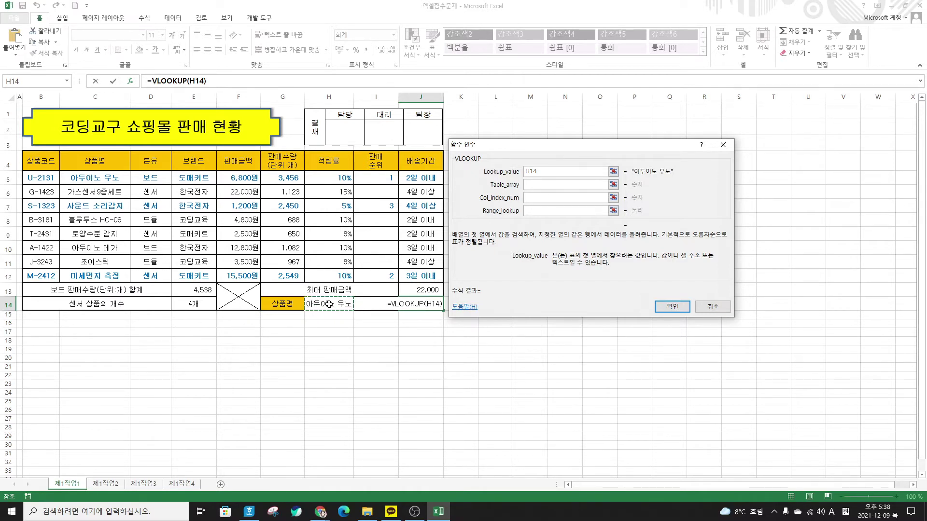
Set the VLOOKUP Table_array to C4:H12, from the 상품명 header to the last 적립률 value.
key("Tab")
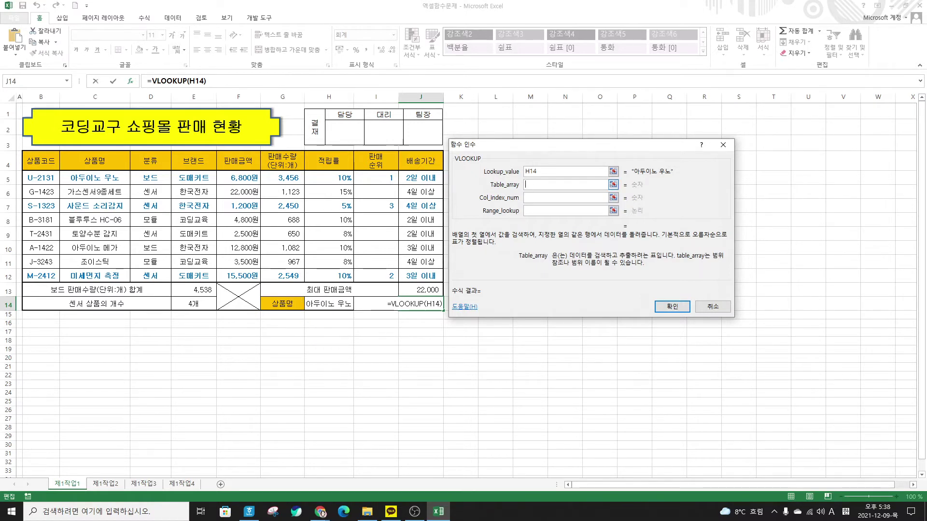
left_click_drag(114, 164, 323, 275)
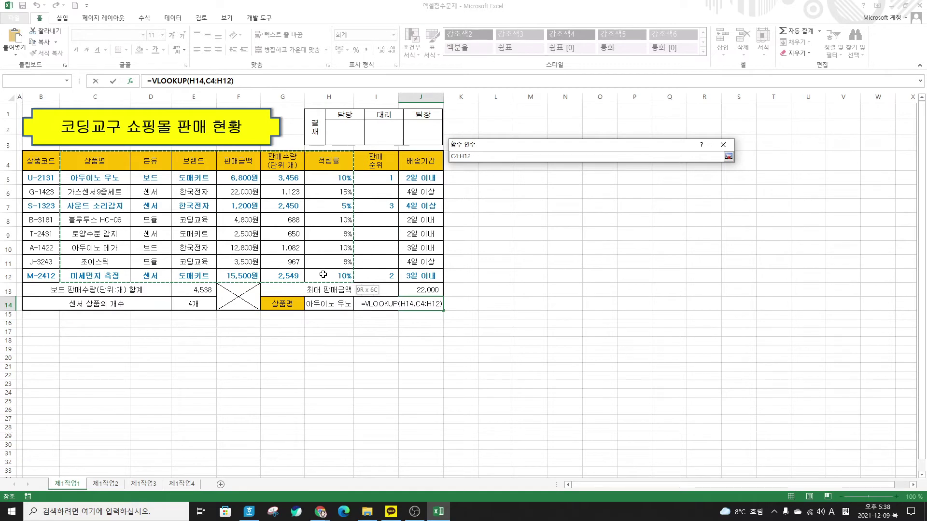
left_click_drag(324, 274, 346, 274)
left_click_drag(345, 274, 345, 274)
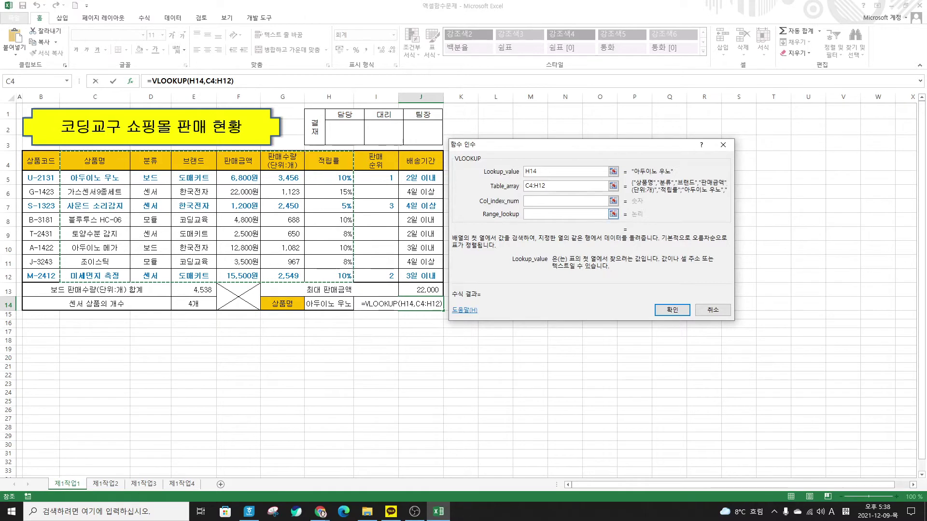
Set Col_index_num to 4 and Range_lookup to 0, and confirm the VLOOKUP formula in J14.
left_click(544, 201)
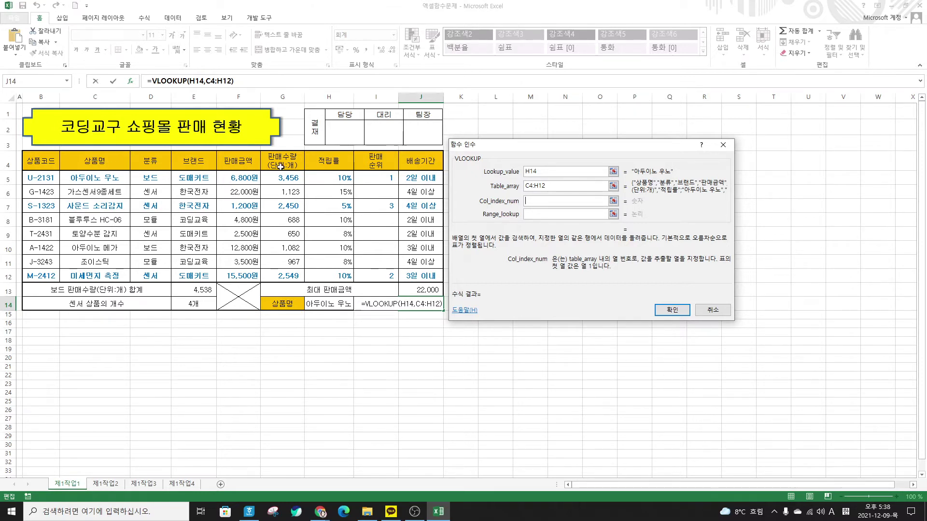
type("5")
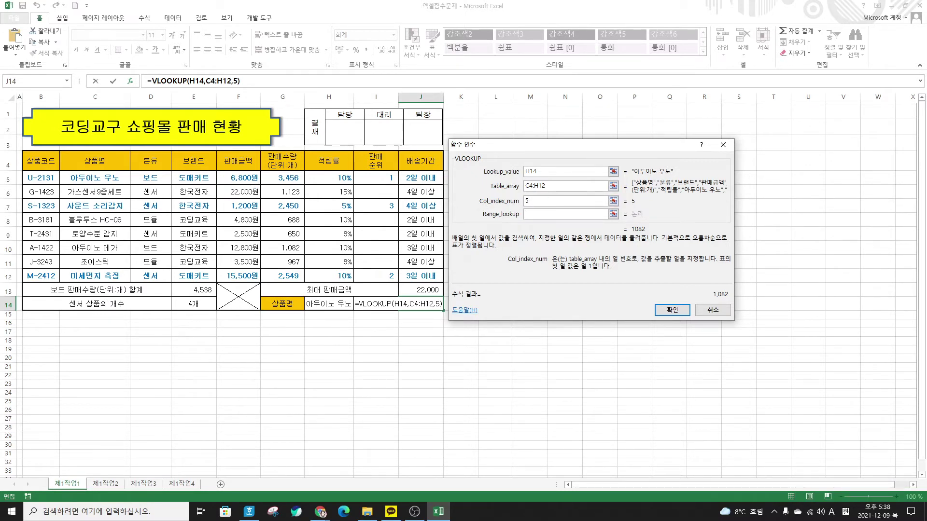
key("BackSpace")
type("4")
left_click(541, 213)
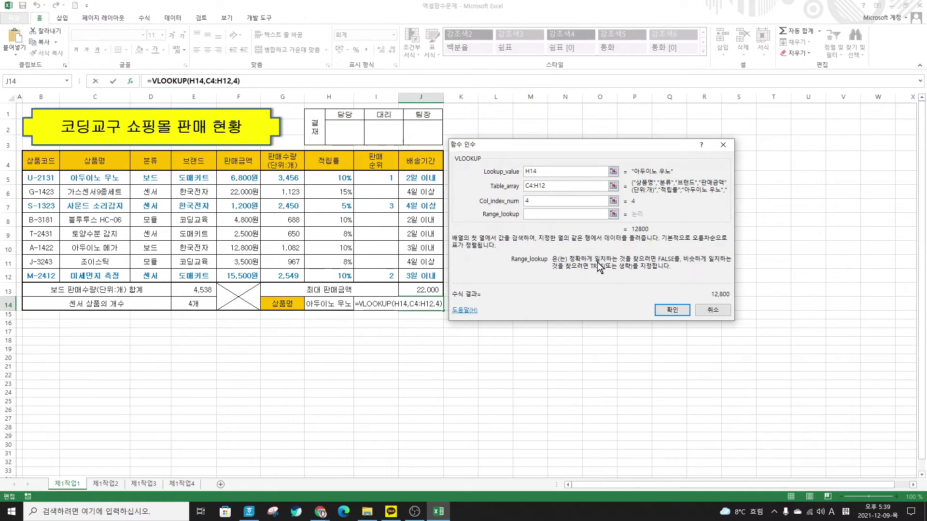
type("0")
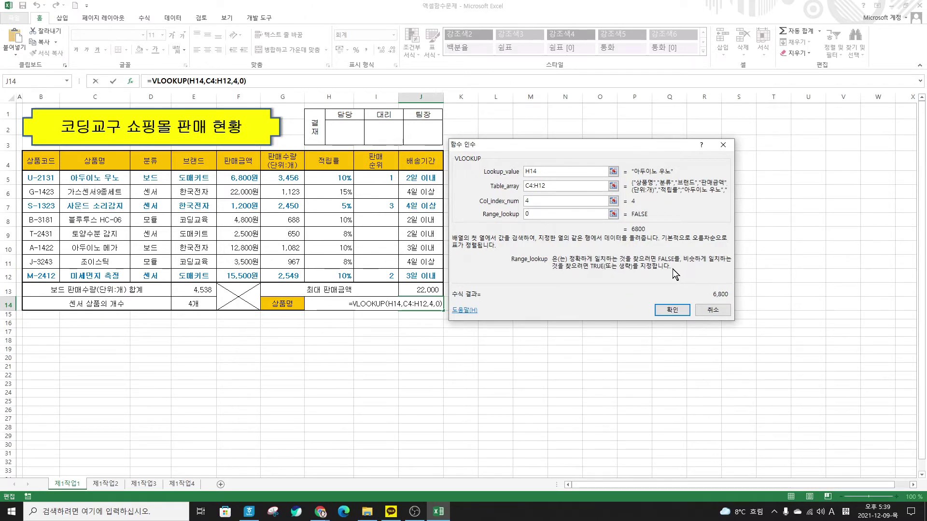
left_click(672, 310)
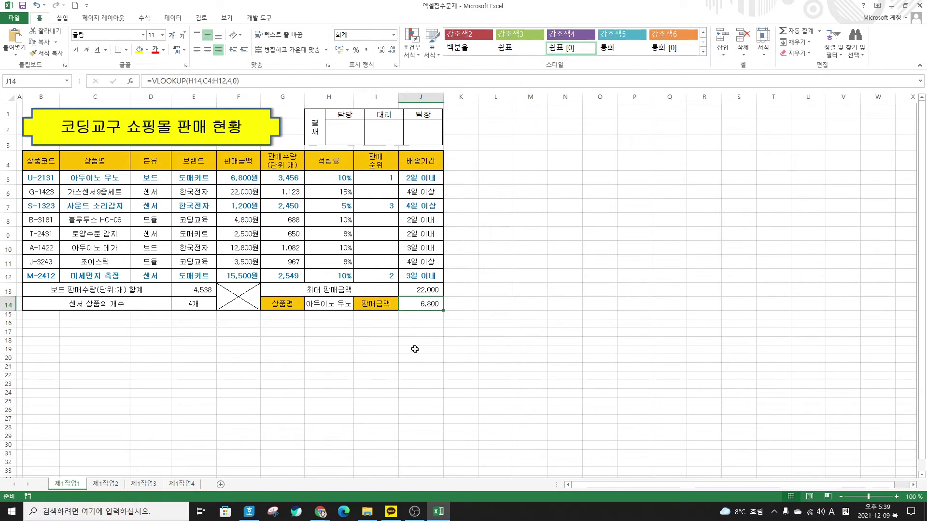
On sheet 제1작업2, start a CHOOSE formula in I5 for the 지역 column and open its function arguments.
left_click(103, 484)
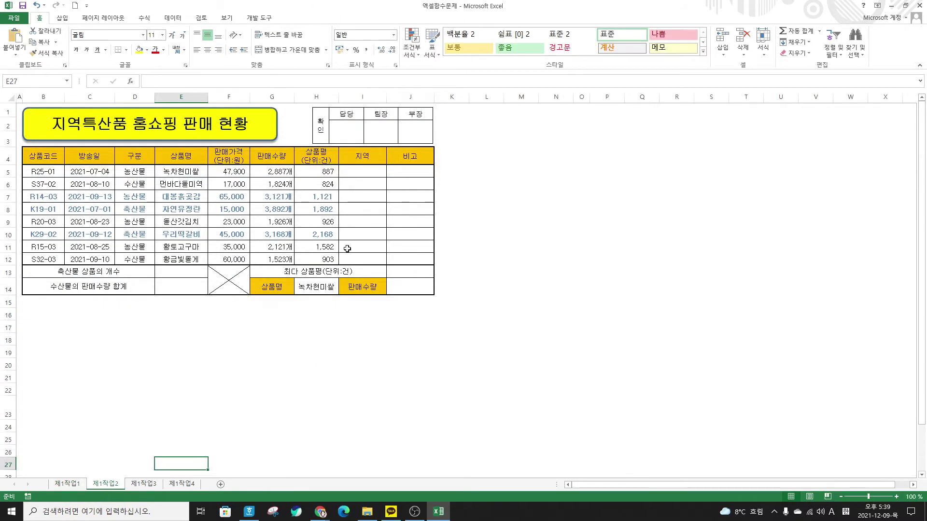
left_click(377, 169)
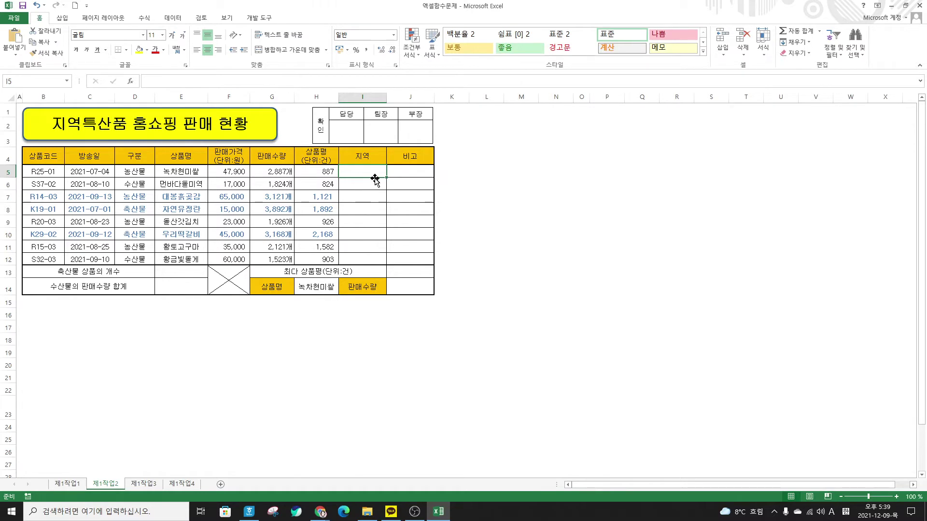
type("=CHOO")
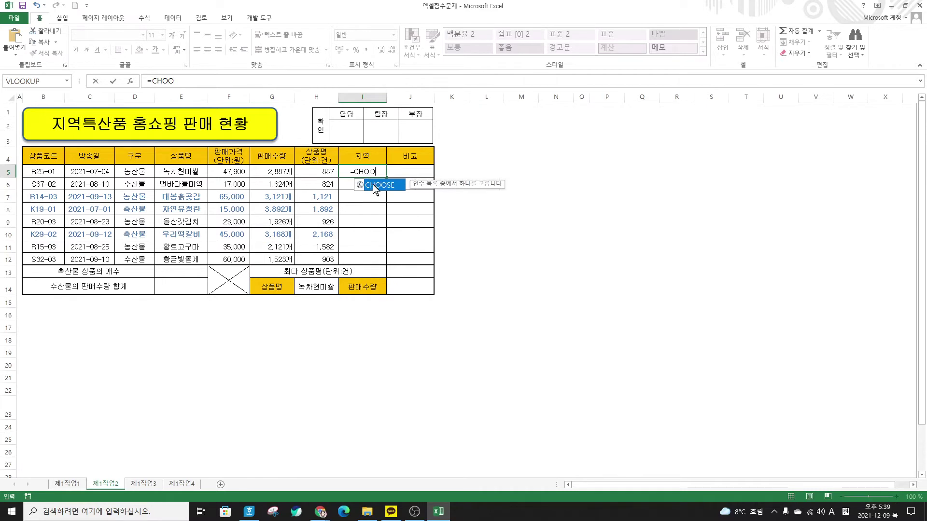
key("Tab")
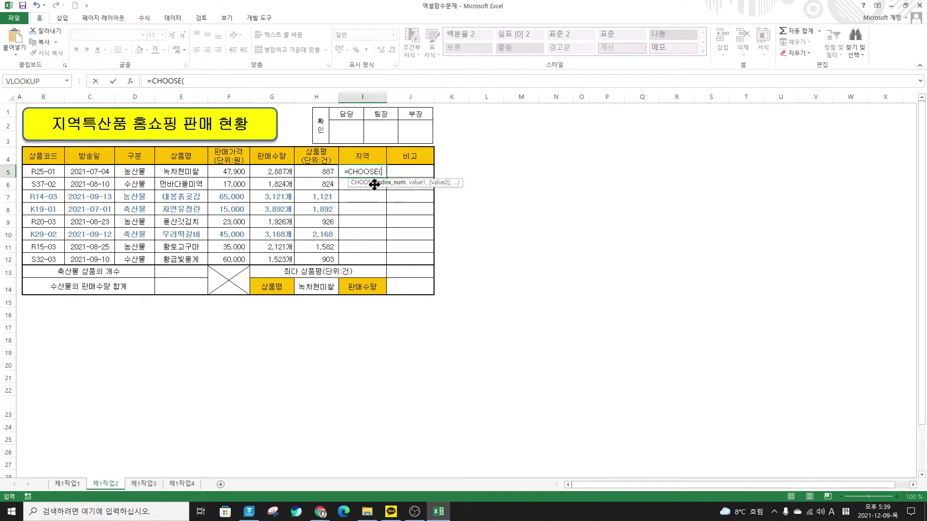
left_click(134, 78)
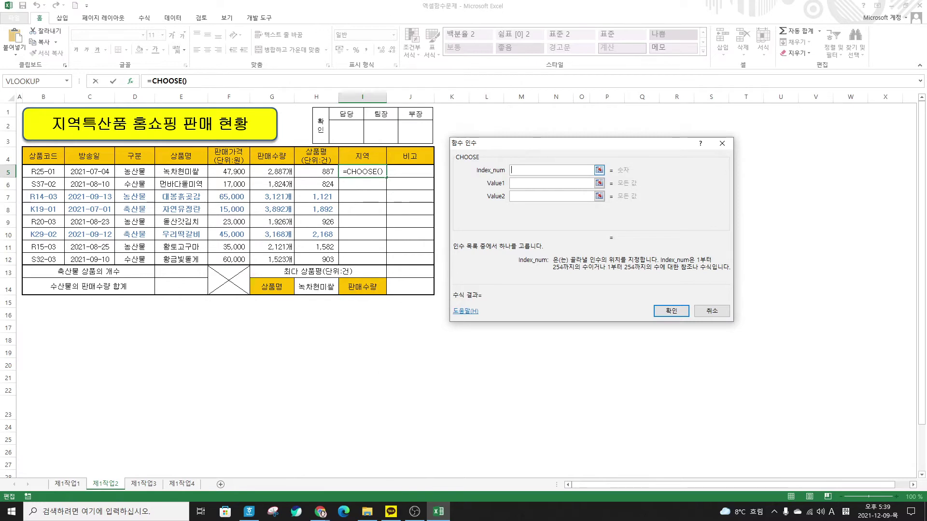
Set the CHOOSE Index_num to RIGHT(B5,1), taking the last character of the 상품코드.
type("RIG")
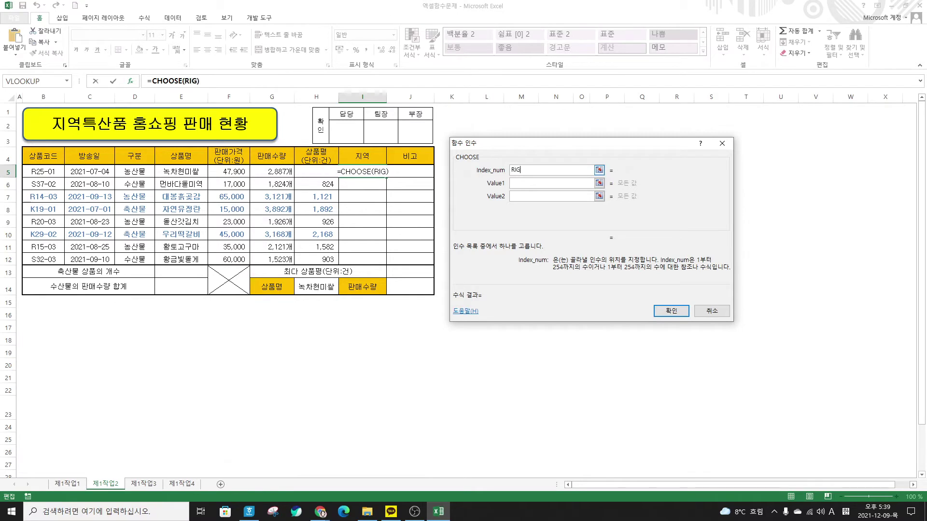
type("HT(")
left_click(50, 172)
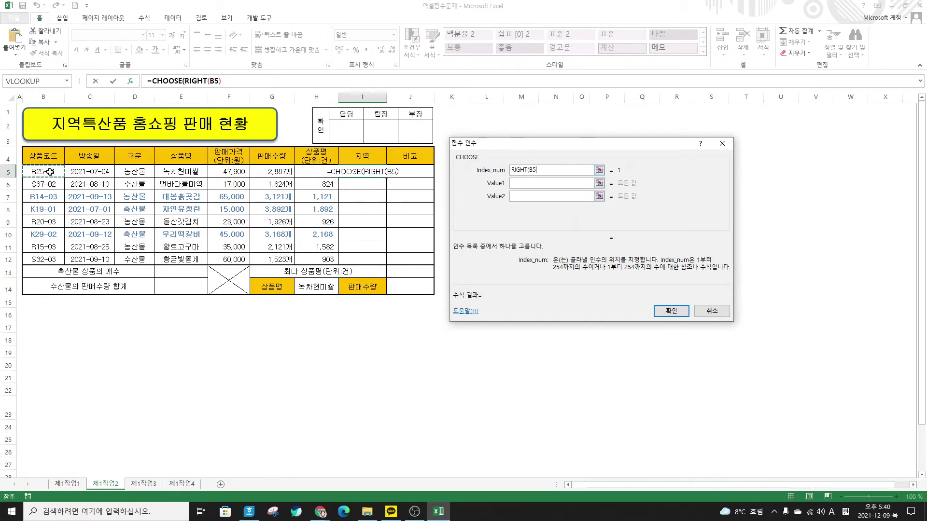
type(",1)")
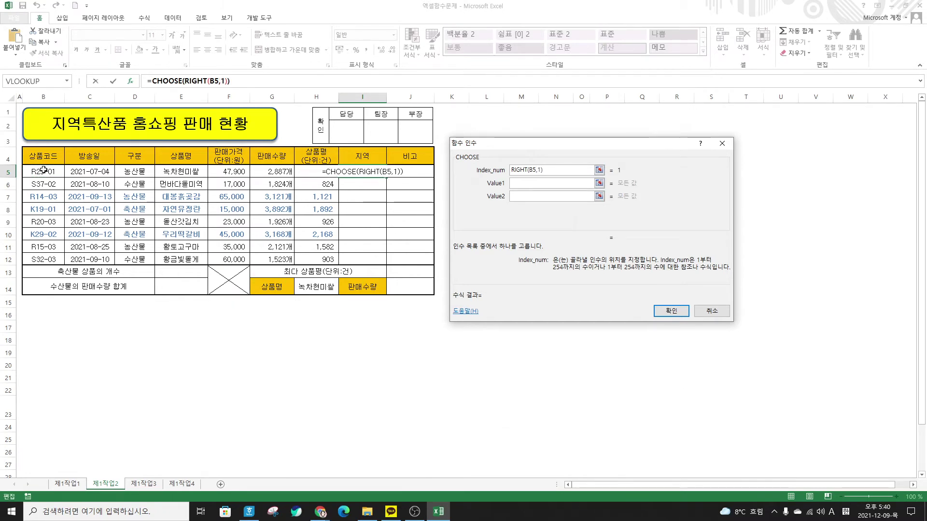
Set the CHOOSE Value1 to "충청" and confirm the formula in I5.
left_click(522, 185)
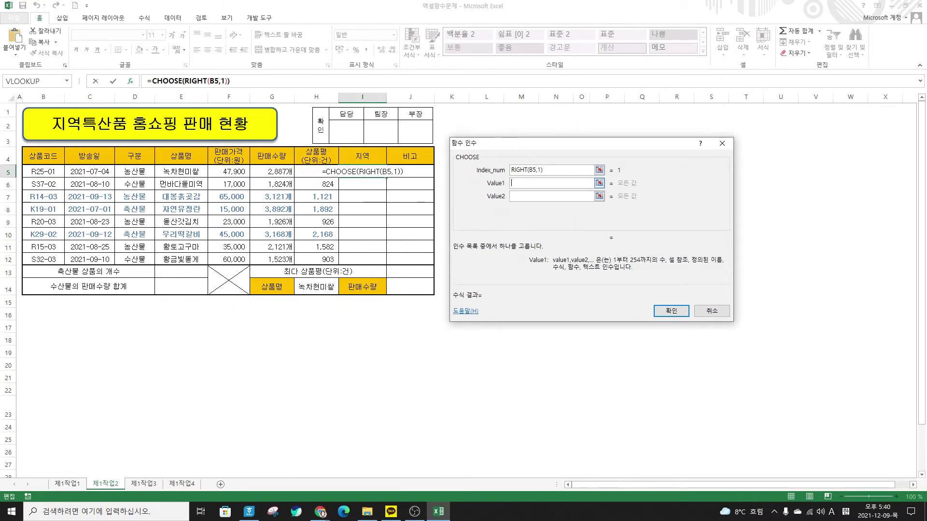
left_click(529, 168)
left_click(526, 182)
type("\"충청\"")
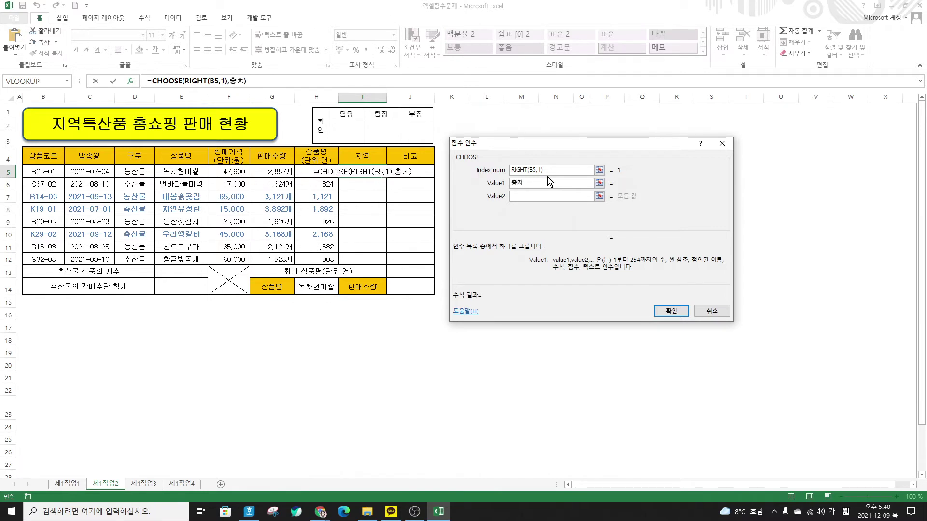
key("Return")
Reopen the arguments of the CHOOSE formula in I5, set Value2 to "경상" and Value3 to "전라", and confirm.
left_click(164, 80)
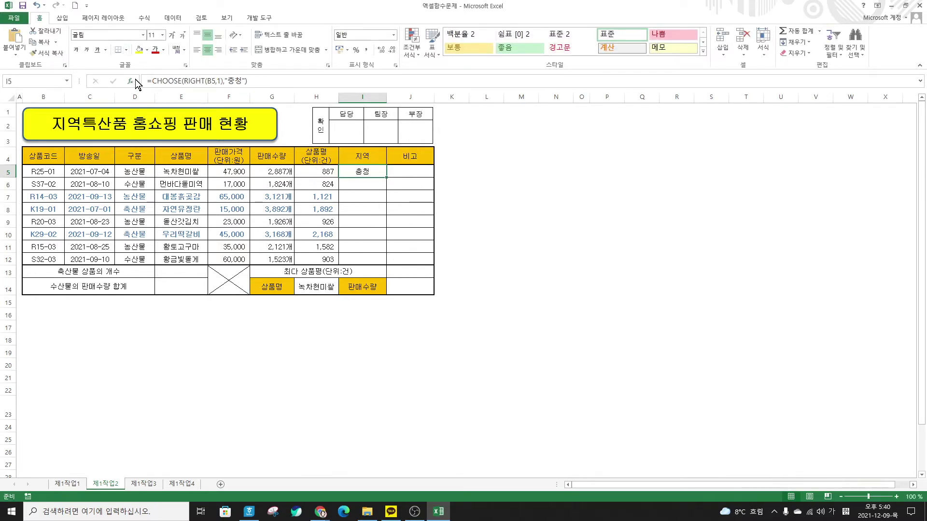
left_click(130, 81)
key("Tab")
key("Tab")
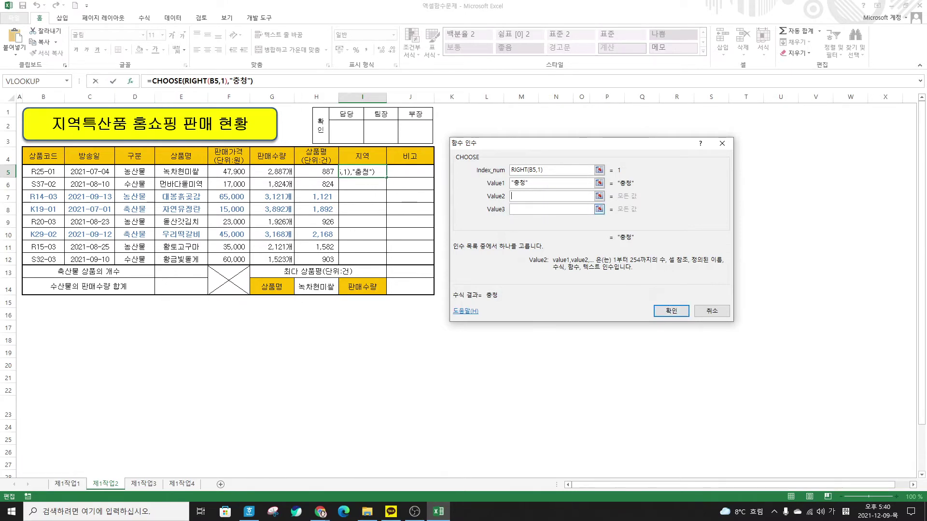
type("경상")
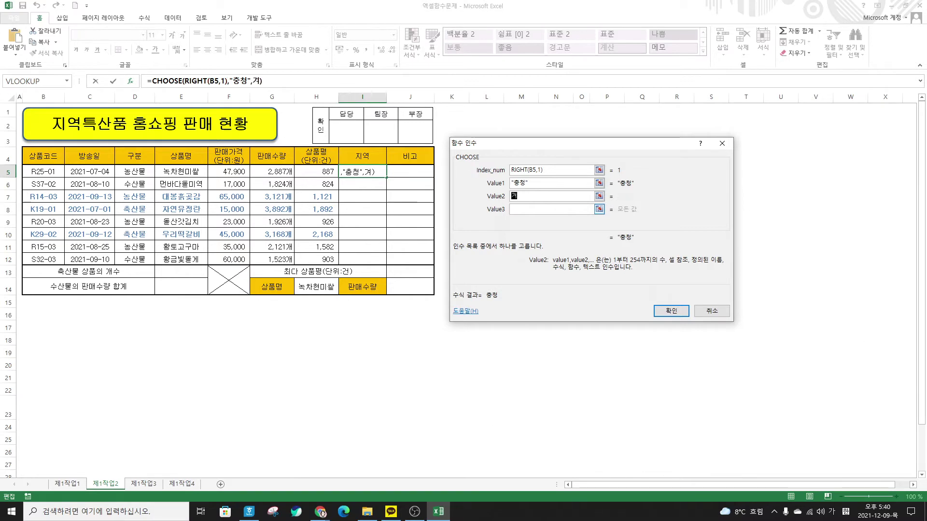
key("Tab")
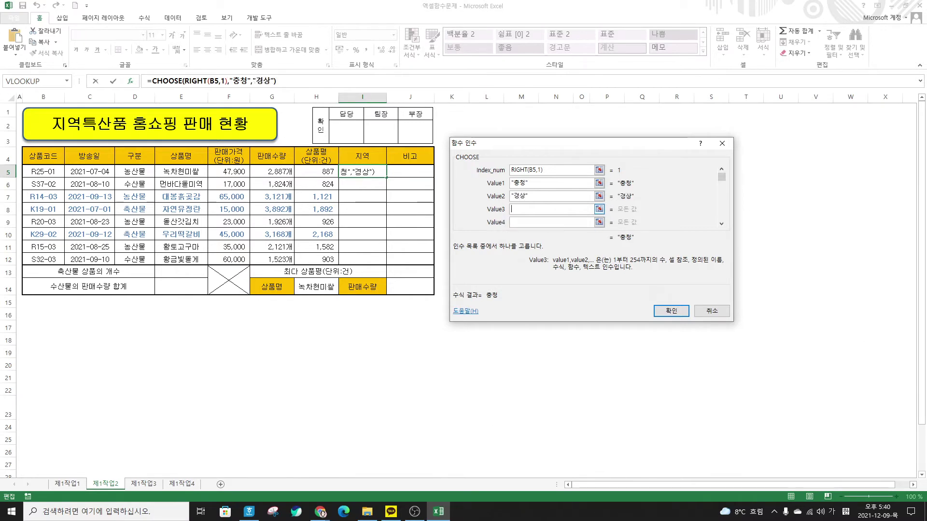
type("전라")
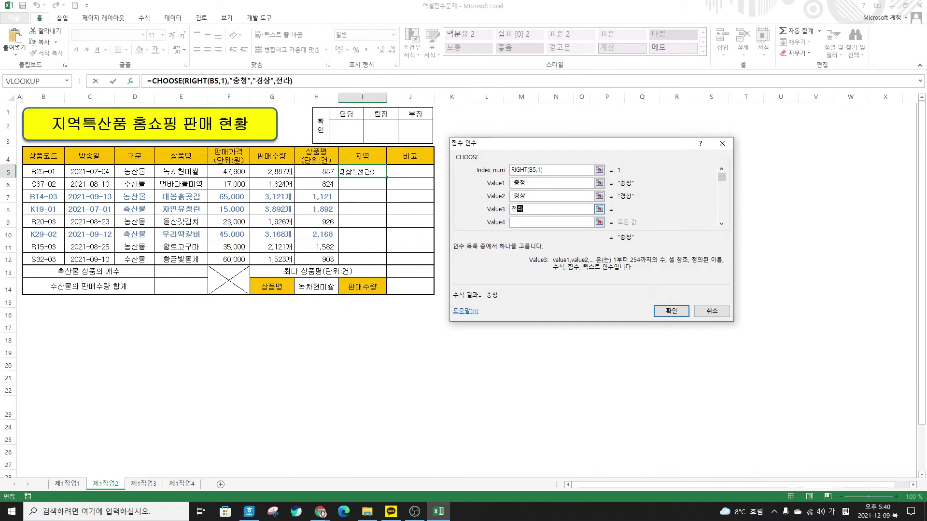
type("\"")
type("\"")
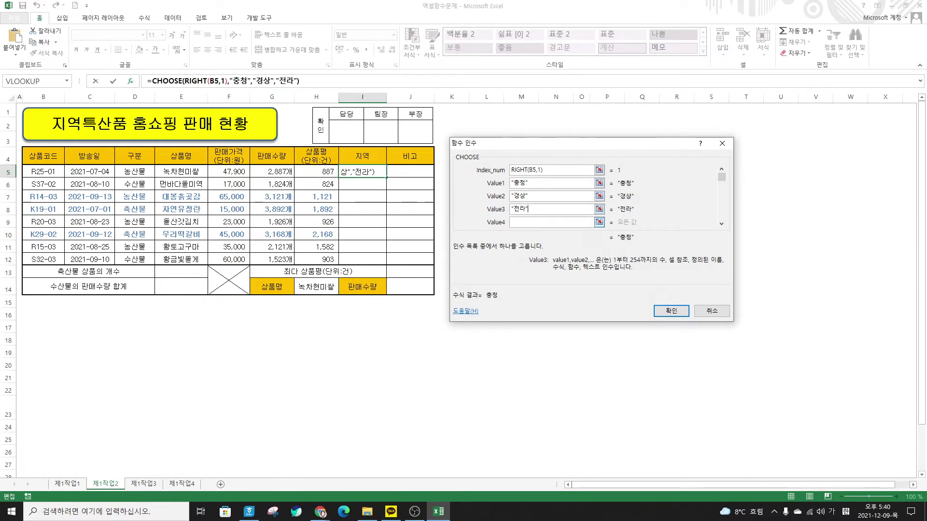
left_click(668, 311)
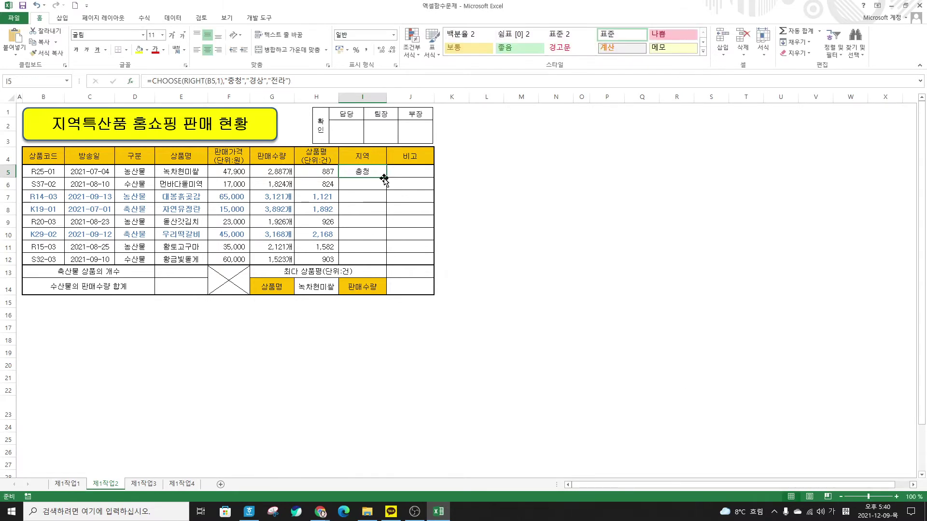
Fill the CHOOSE formula from I5 down through I12.
left_click_drag(386, 178, 384, 264)
left_click(397, 272)
left_click(405, 307)
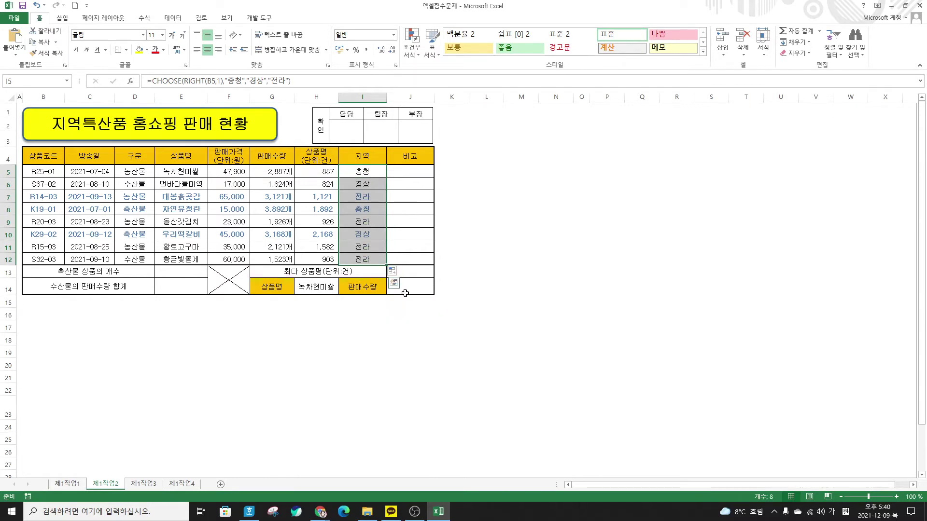
Start an IF formula in J5 for the 비고 column, with a nested RANK.EQ function in its Logical_test.
left_click(415, 173)
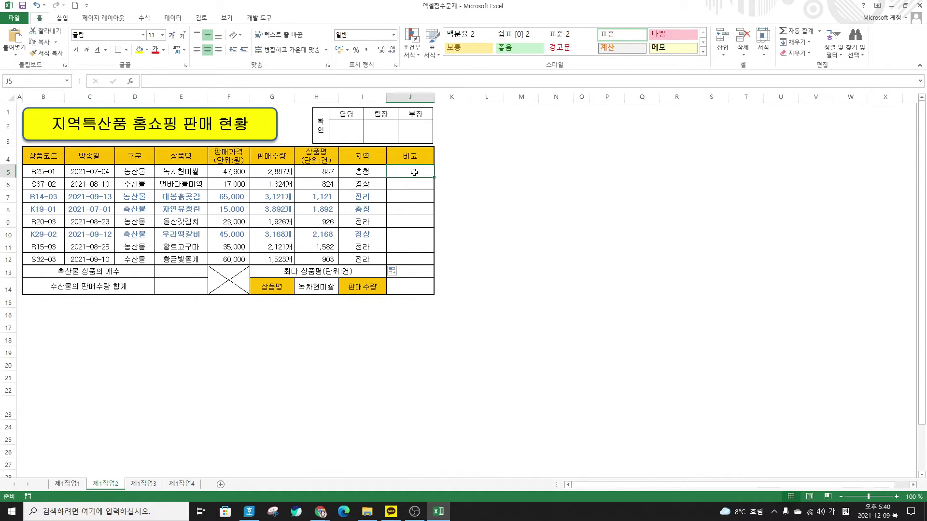
type("=")
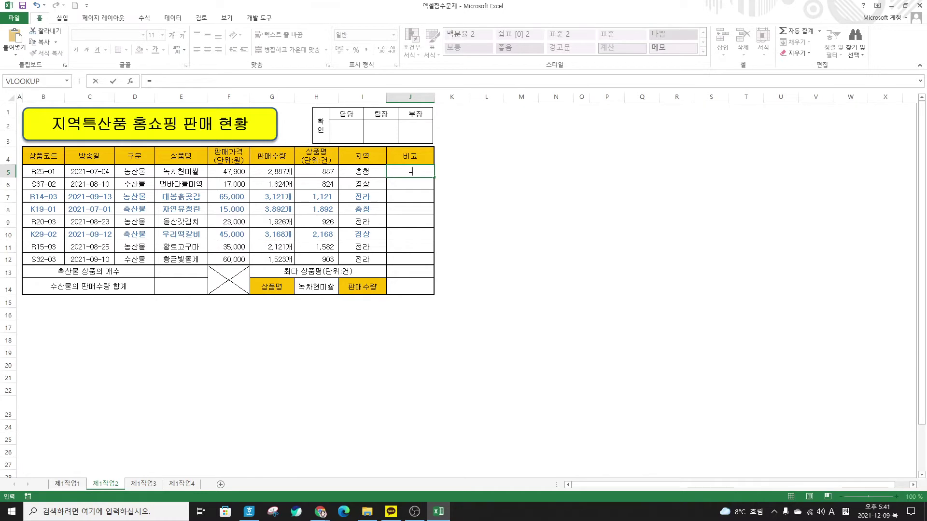
type("IF*")
key("BackSpace")
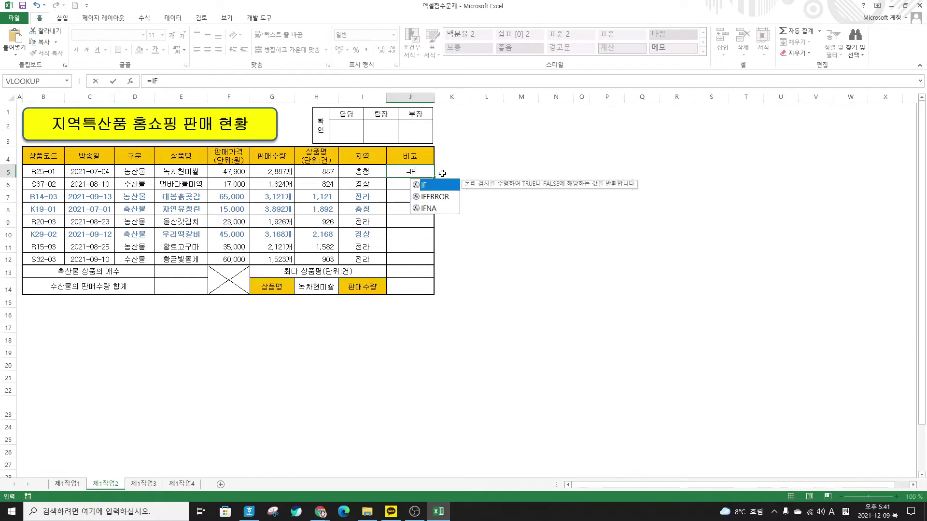
type("(")
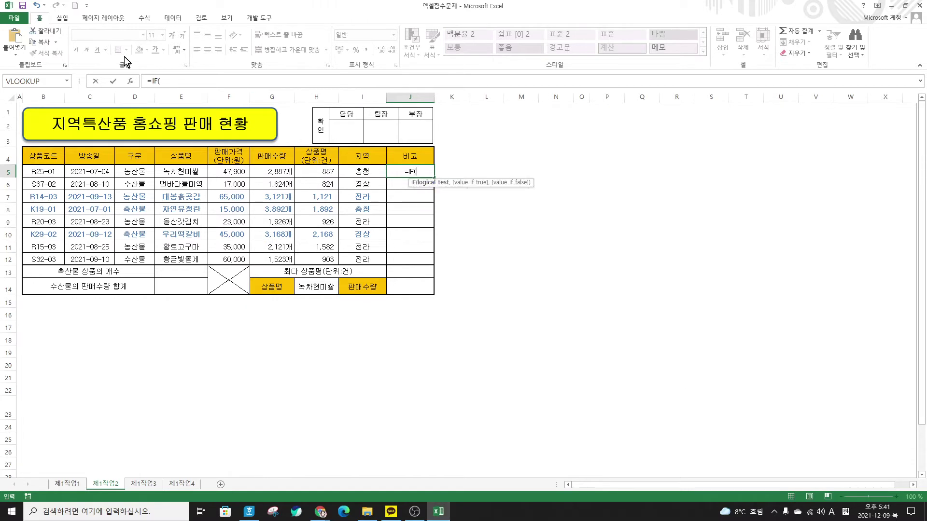
left_click(128, 80)
type("RANK.")
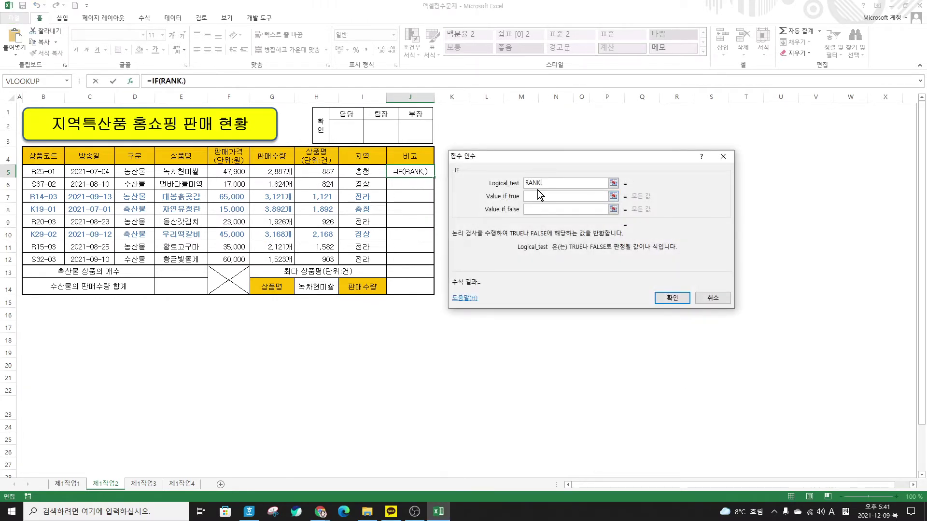
type("EQ(")
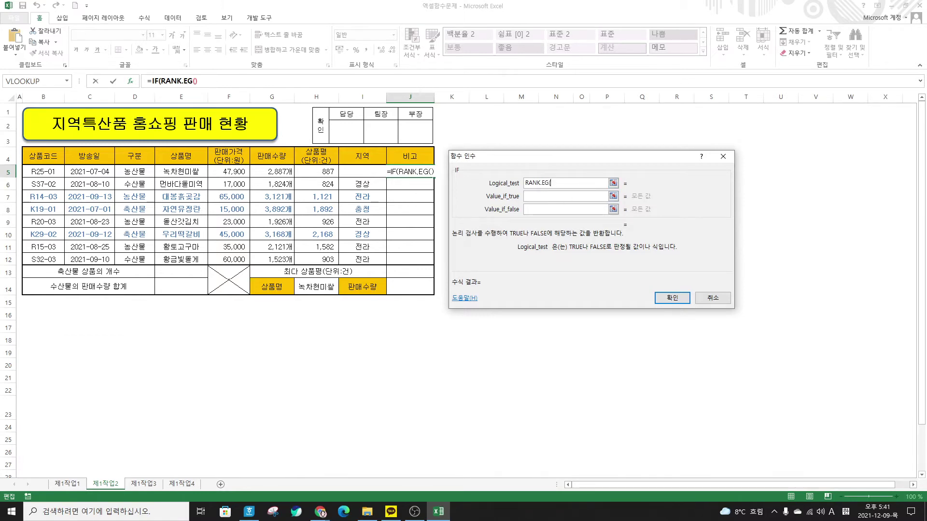
left_click(174, 80)
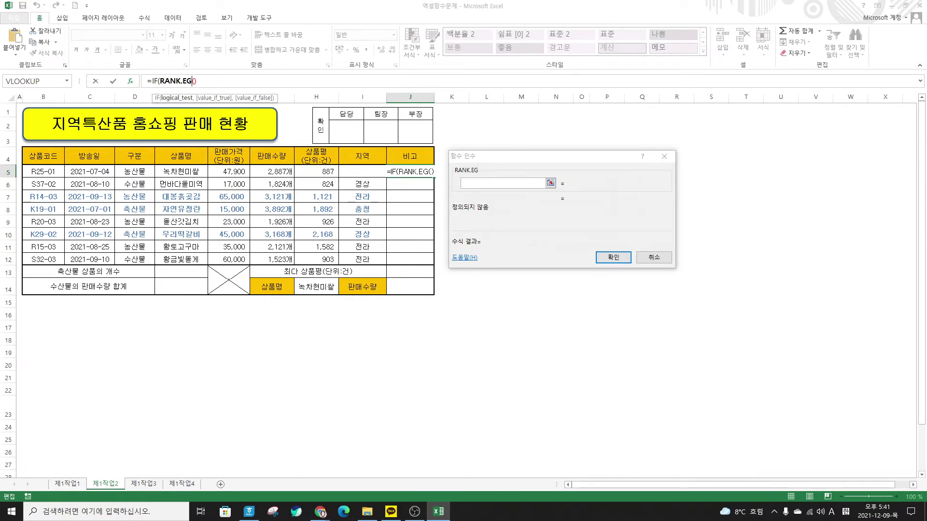
key("BackSpace")
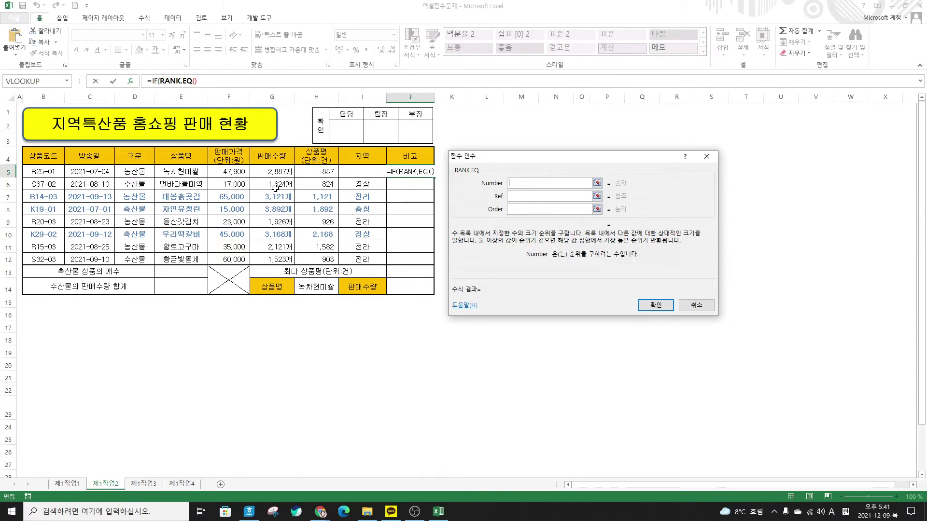
Set the RANK.EQ Number to G5, Ref to the absolute 판매수량 range $G$5:$G$12, and Order to 0.
left_click(274, 172)
key("Tab")
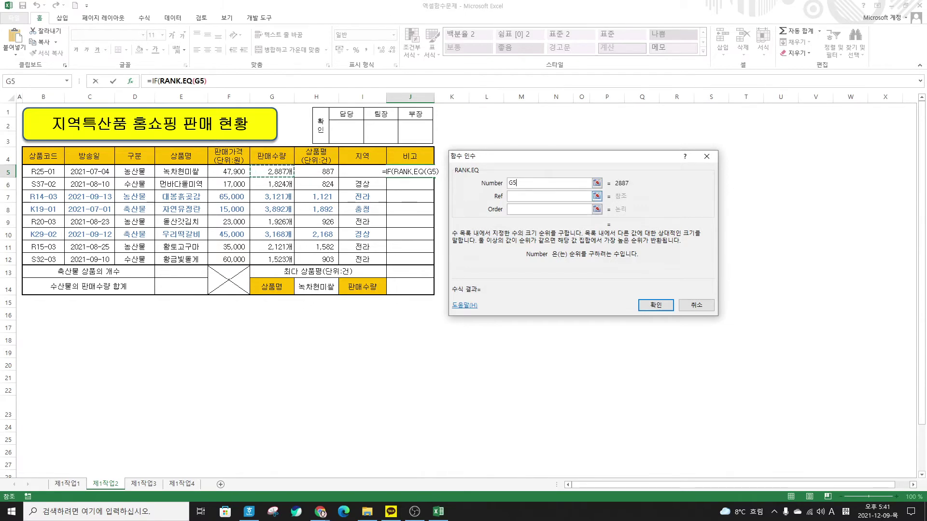
left_click_drag(267, 175, 277, 256)
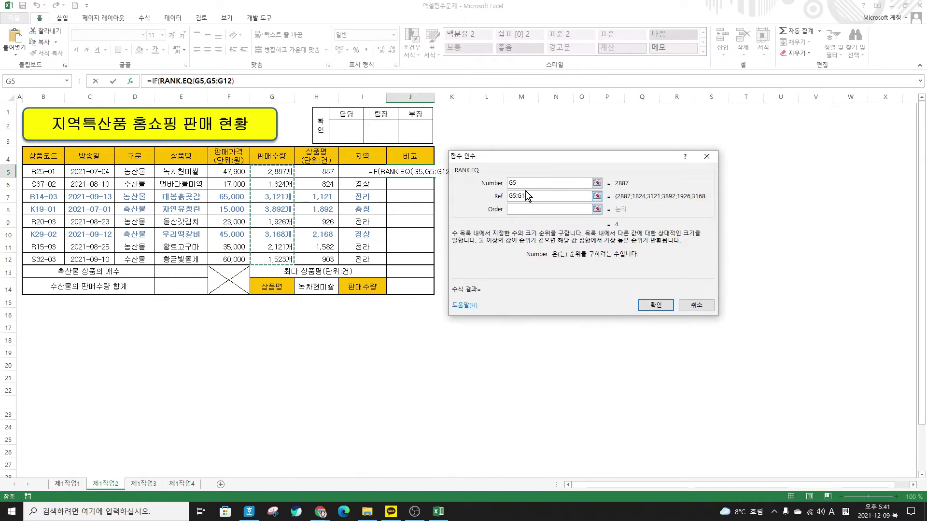
key("F4")
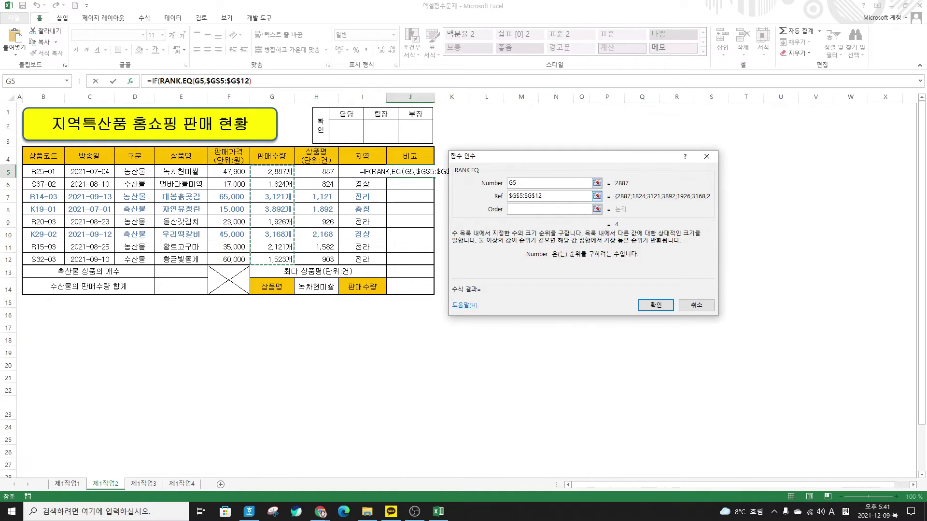
key("Tab")
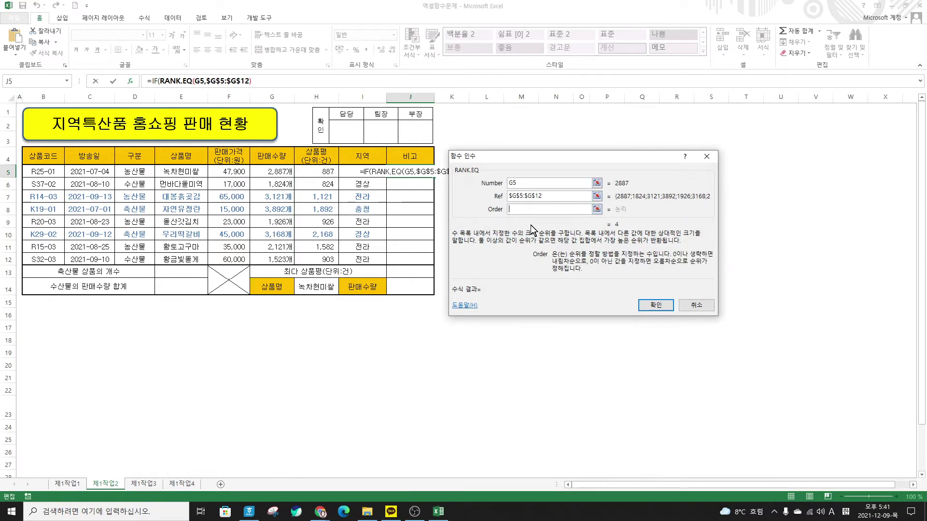
type("0")
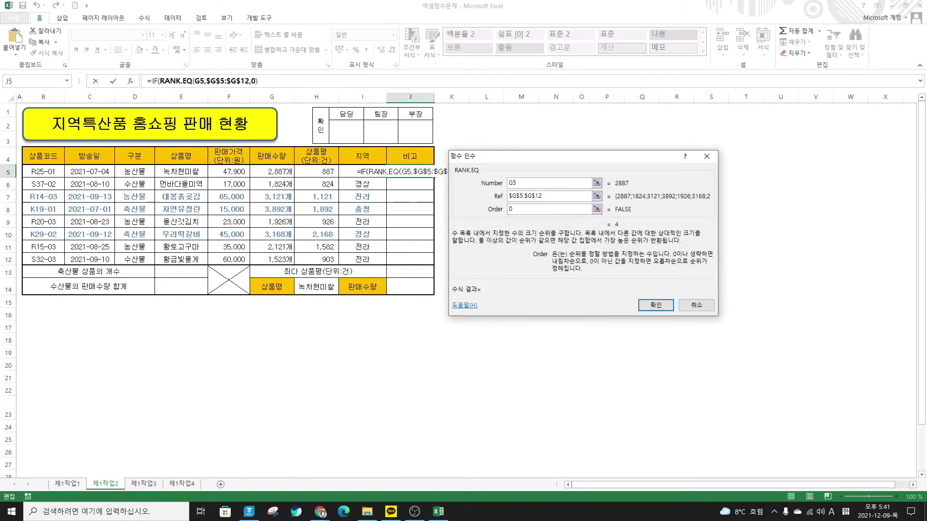
Return to the IF arguments and complete the Logical_test by comparing the RANK.EQ result with <=3.
left_click(154, 81)
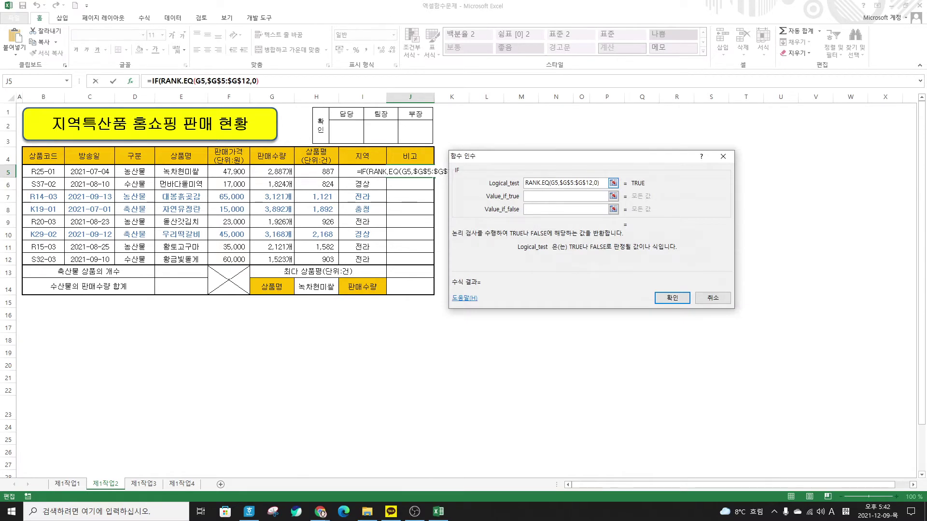
type("<")
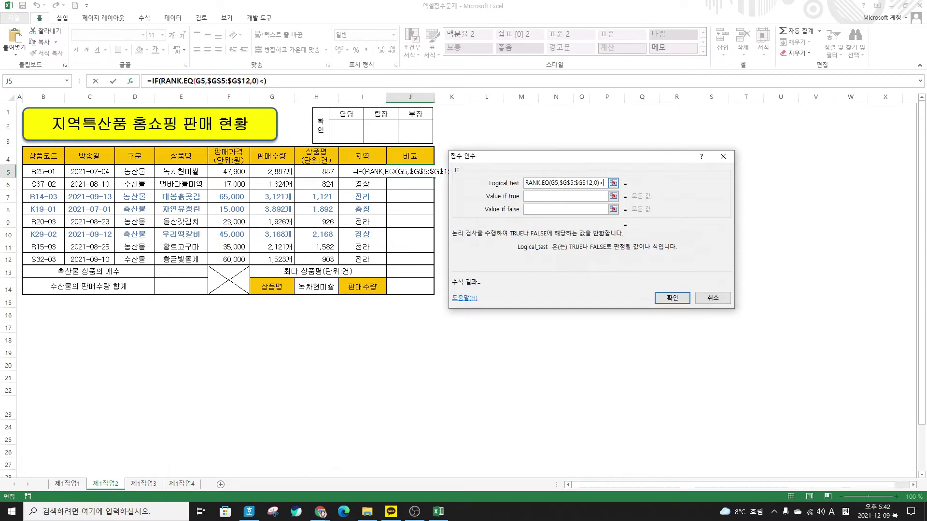
type("=3")
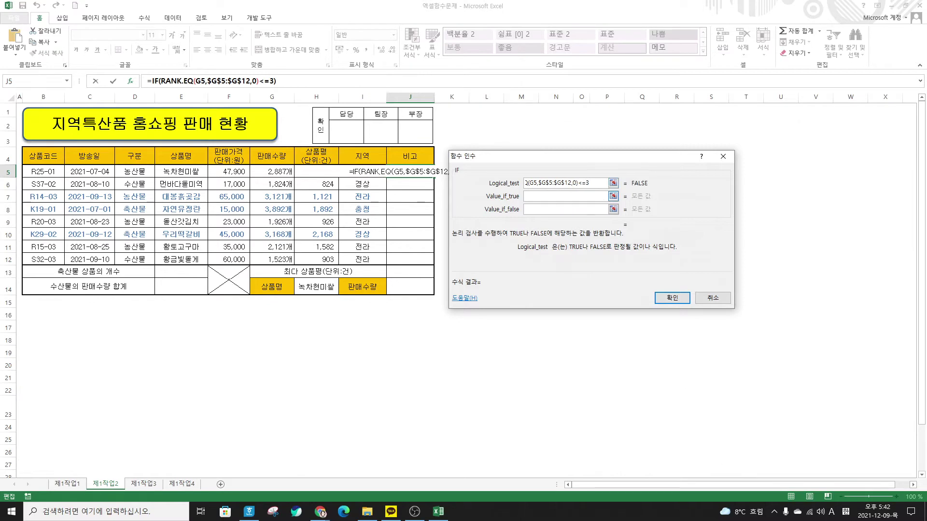
left_click(566, 197)
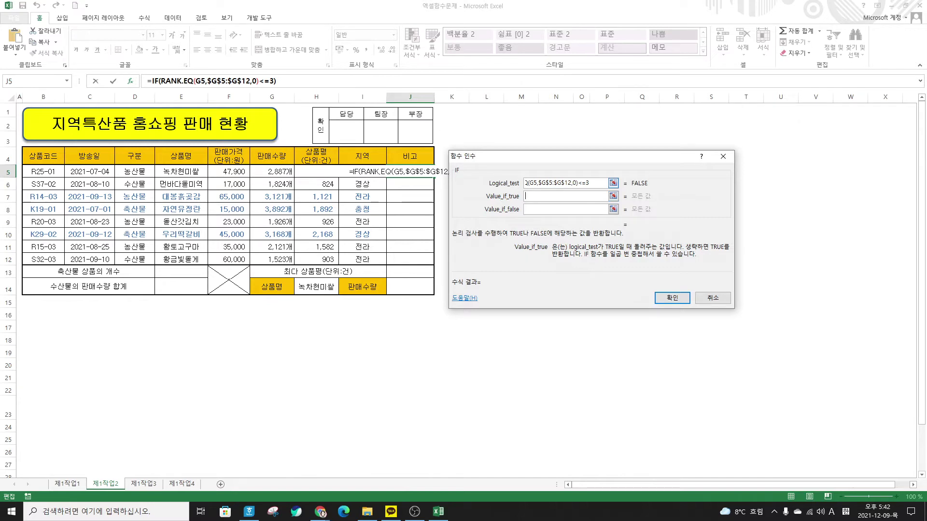
Copy the RANK.EQ(G5,$G$5:$G$12,0) expression from the Logical_test into the IF formula's Value_if_true.
left_click_drag(603, 182, 525, 183)
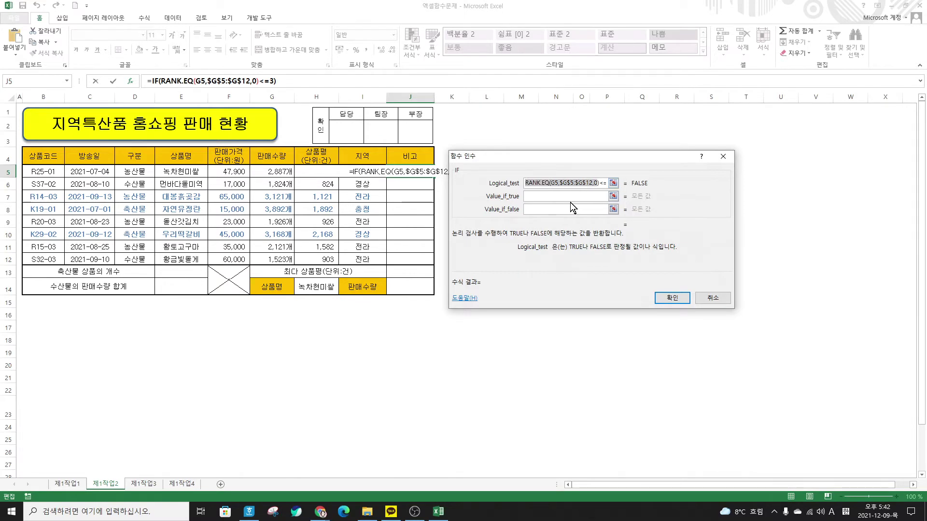
key("ctrl+c")
left_click(548, 196)
key("ctrl+v")
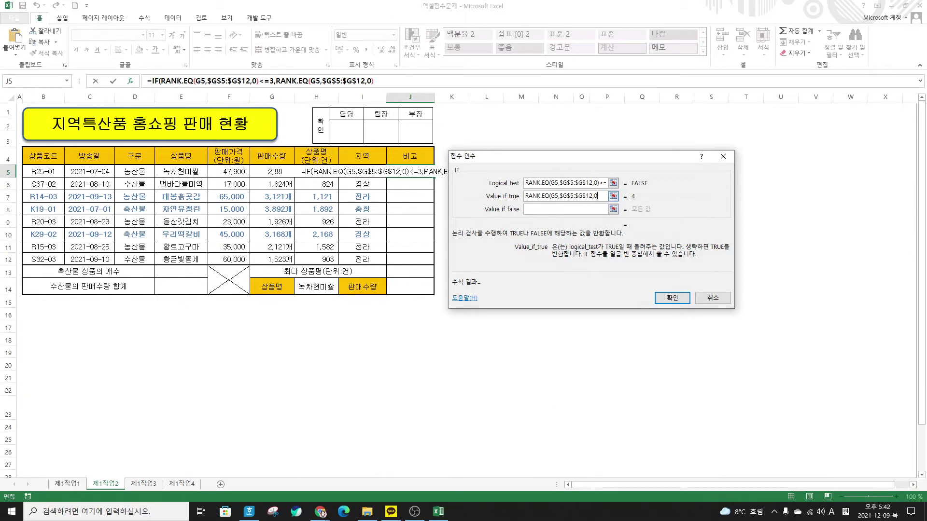
type(")")
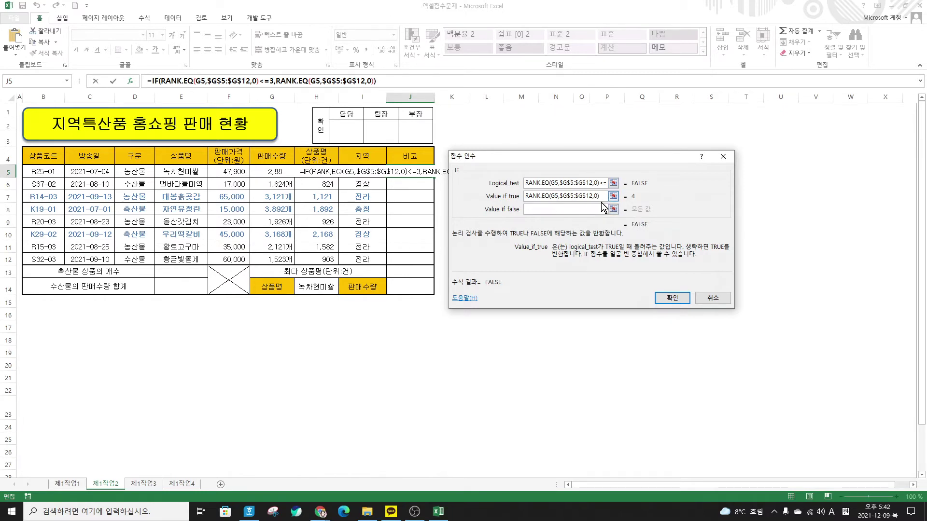
Set the Value_if_false to empty text ("") and complete the IF formula in J5.
left_click(601, 208)
left_click(604, 209)
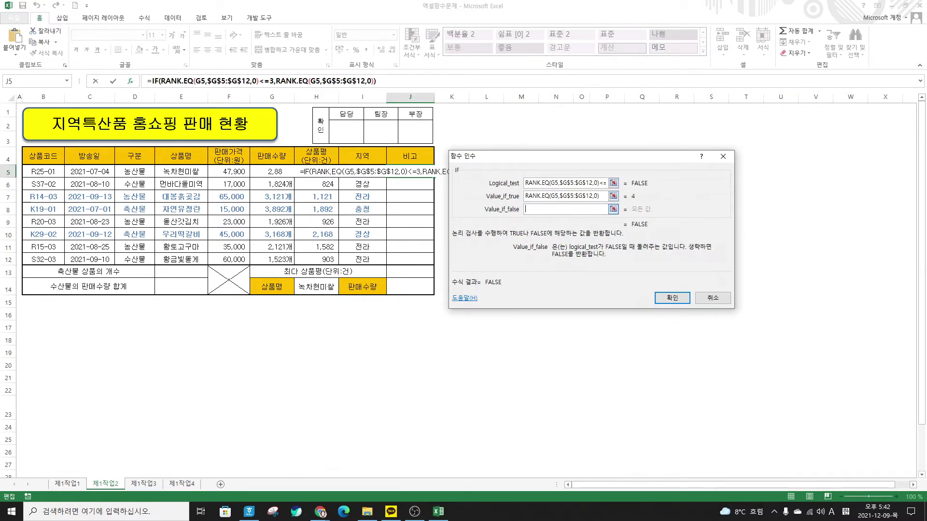
type("\"\"")
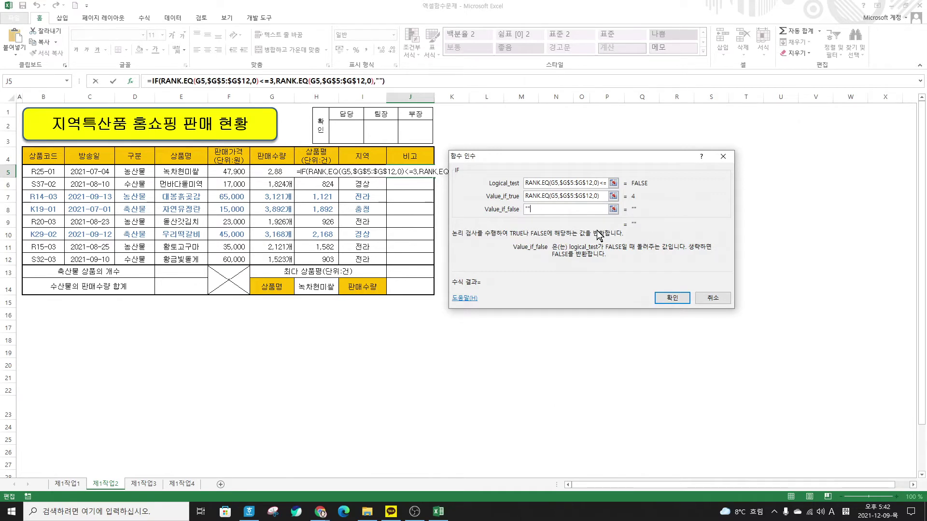
left_click(672, 298)
Fill the 비고 formula from J5 down through J12 without copying the formatting.
left_click_drag(435, 195, 436, 266)
left_click(440, 272)
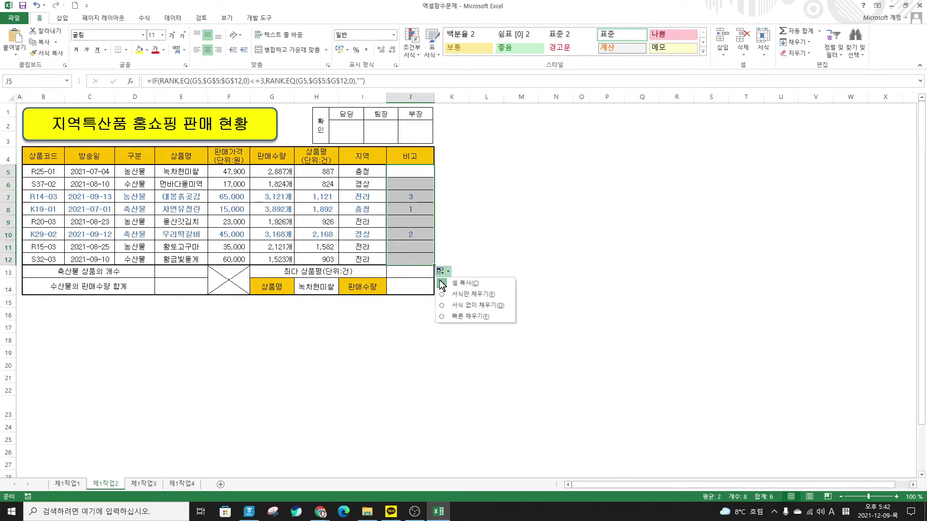
left_click(452, 309)
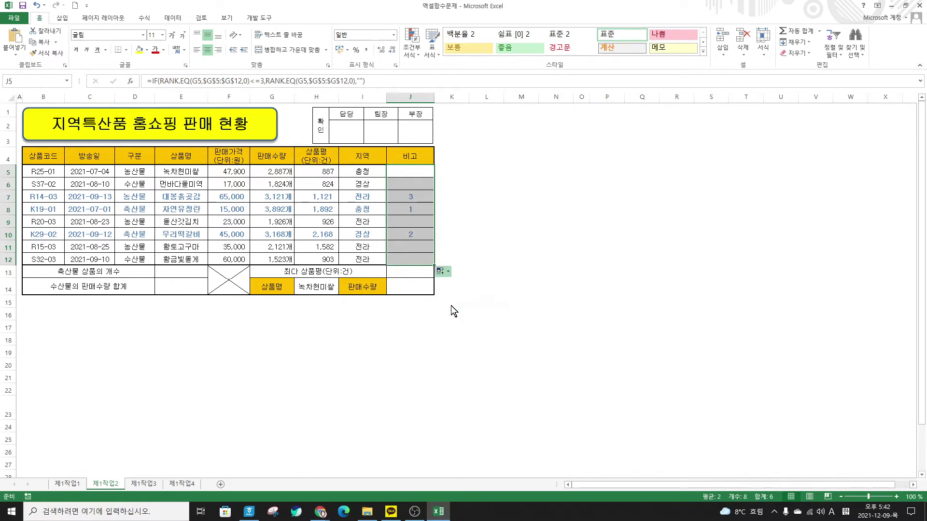
Enter a COUNTIF formula in E13 with Range D5:D12 and Criteria "축산물" to count the 축산물 products.
left_click(193, 275)
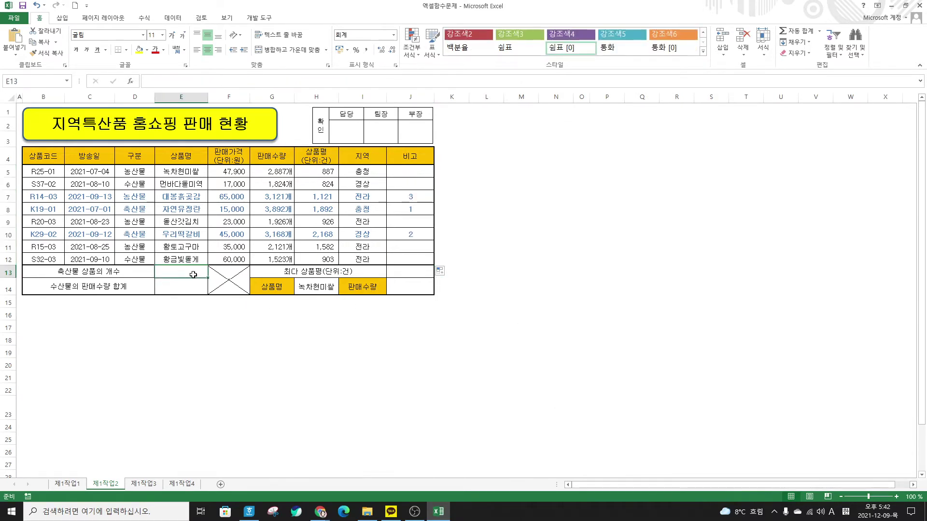
type("=COU")
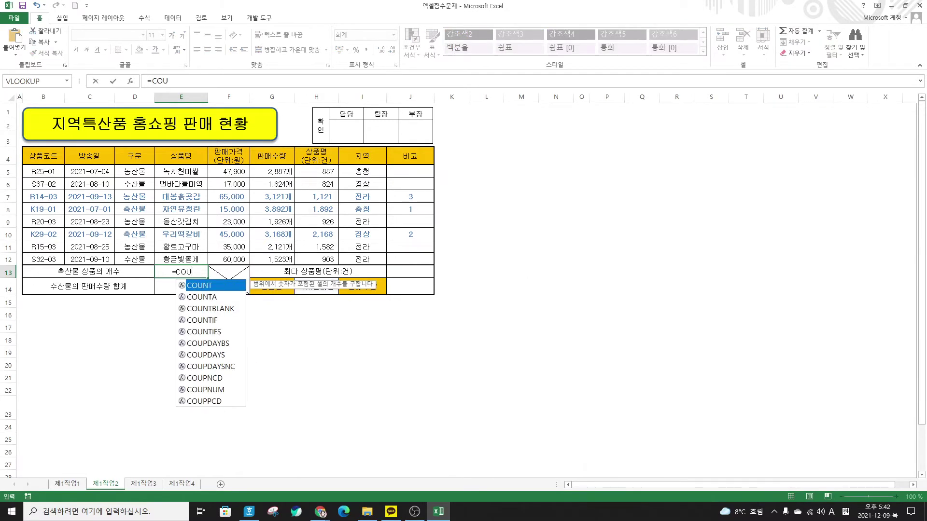
double_click(190, 320)
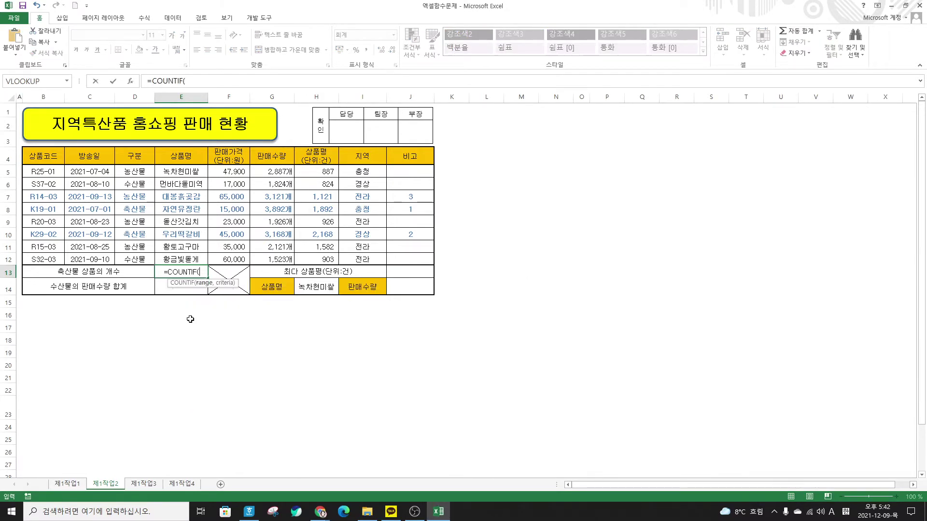
left_click(130, 81)
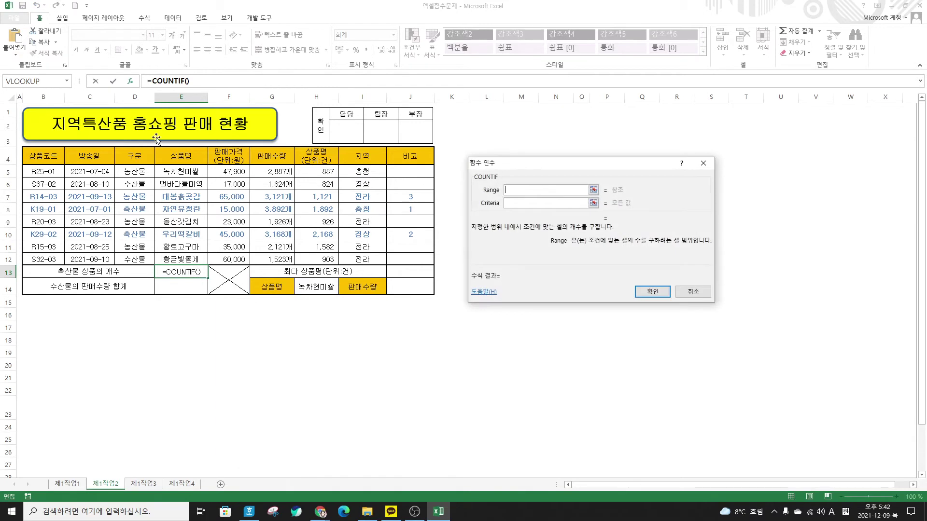
left_click_drag(142, 171, 134, 258)
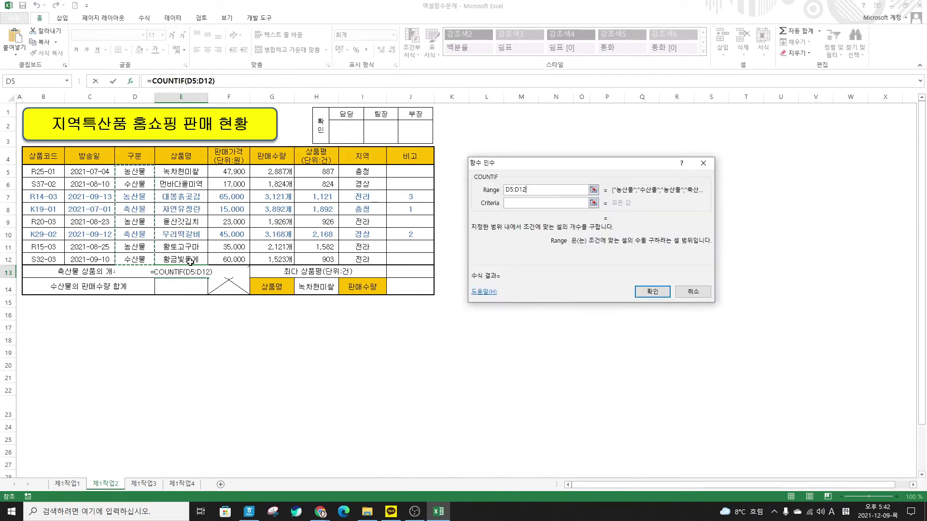
left_click(514, 204)
type("\"축산물\"")
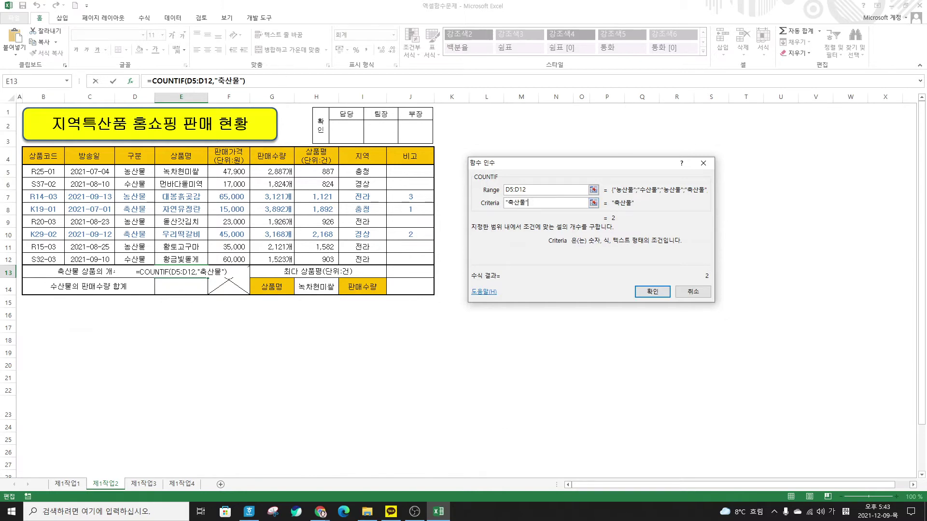
left_click(655, 295)
Append &"개" to the COUNTIF formula in E13.
left_click(271, 83)
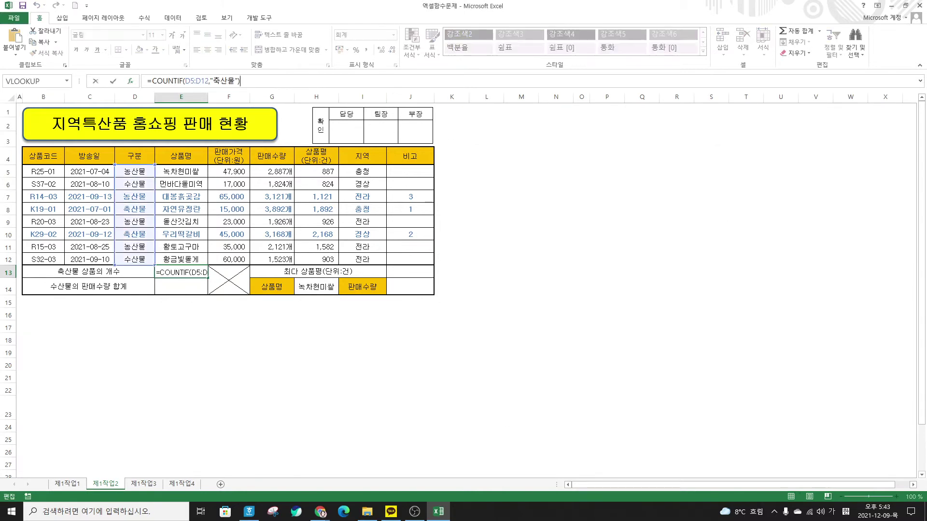
type("&\"개\"")
left_click(112, 82)
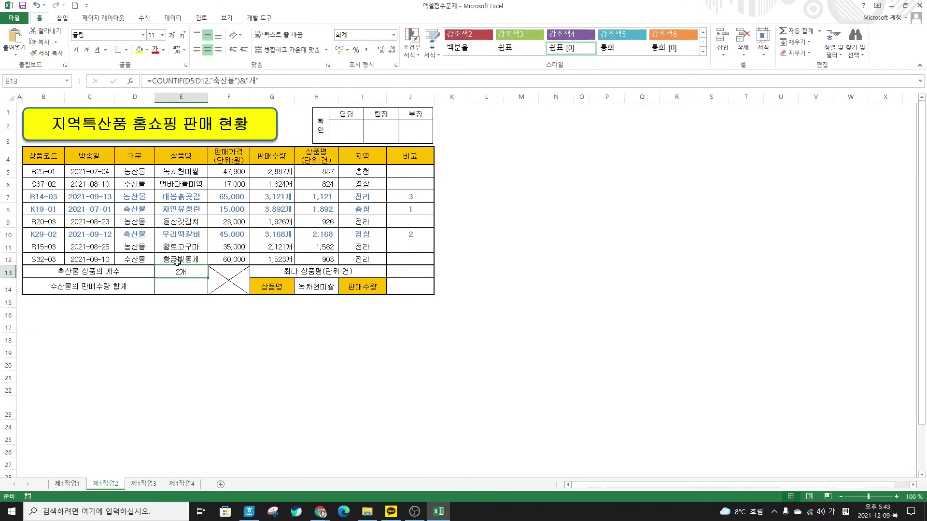
Start a SUMIF formula in E14 for the 수산물 판매수량 합계 and open its function arguments.
left_click(190, 290)
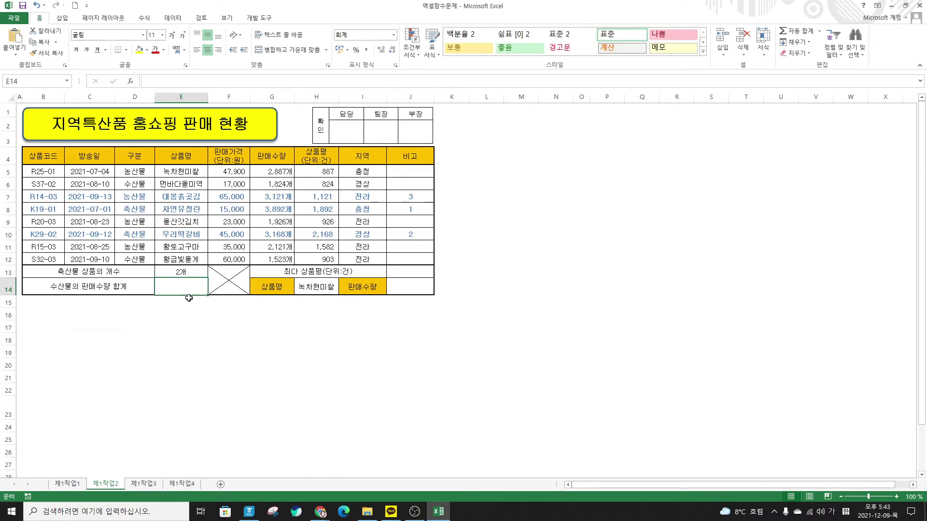
type("=녀")
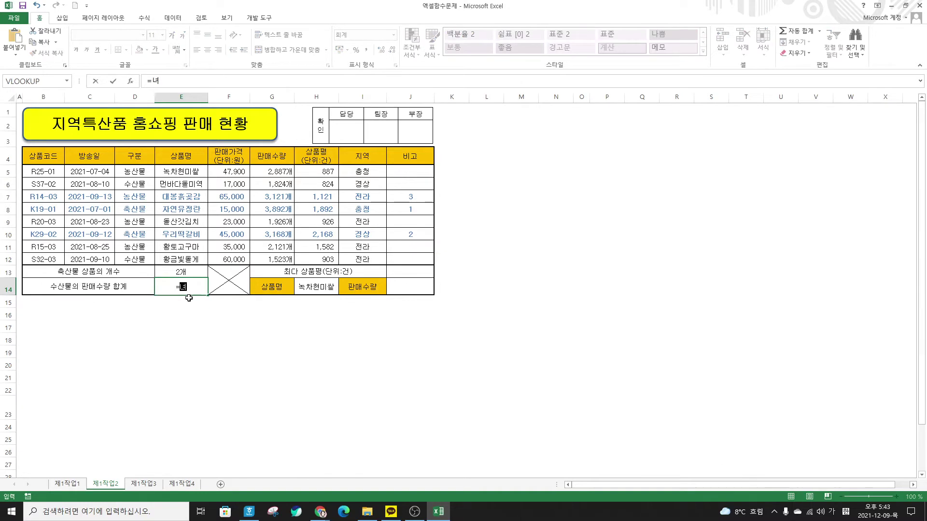
key("BackSpace")
key("Hangul")
type("SUM")
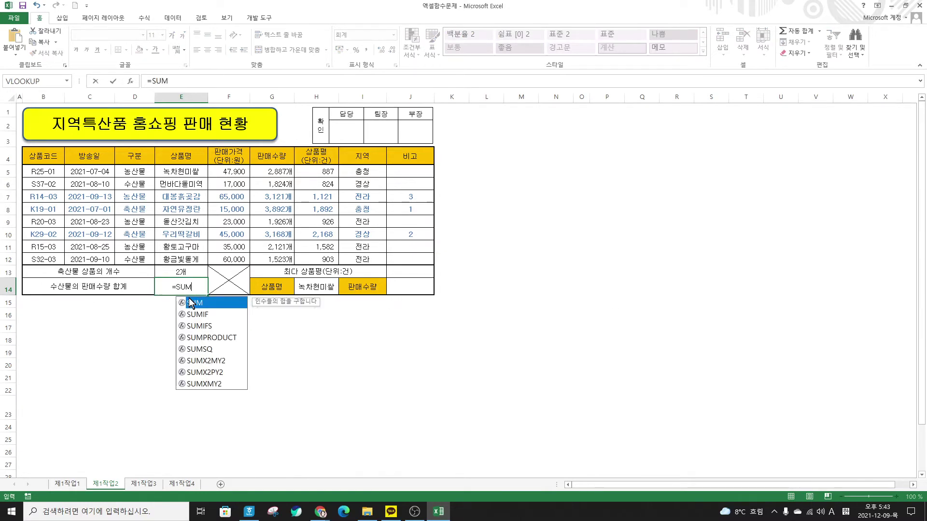
double_click(200, 314)
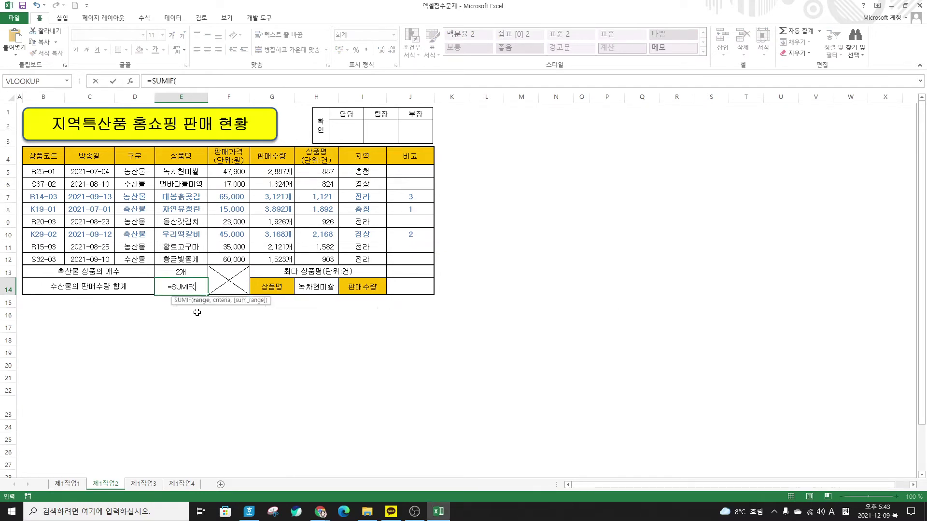
left_click(130, 81)
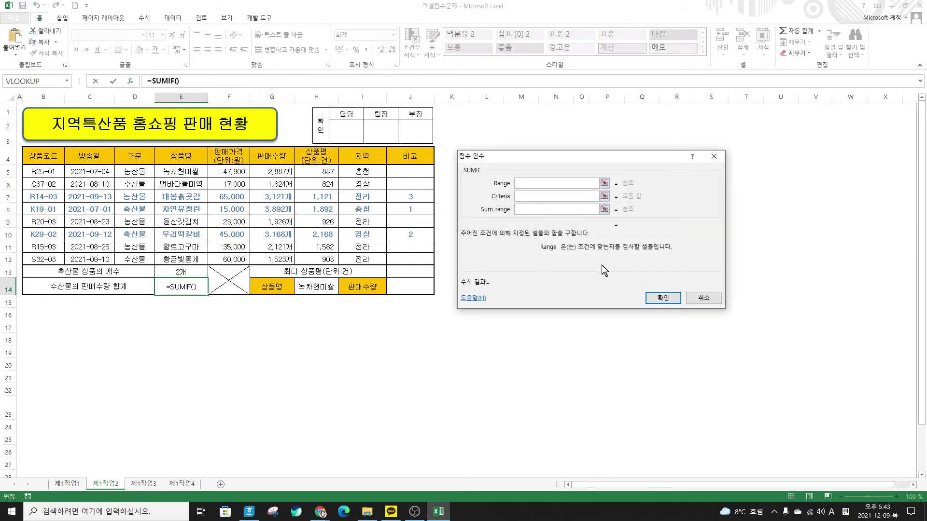
Set the SUMIF Range to D5:D12 and the Criteria to "수산물".
left_click_drag(540, 159, 524, 170)
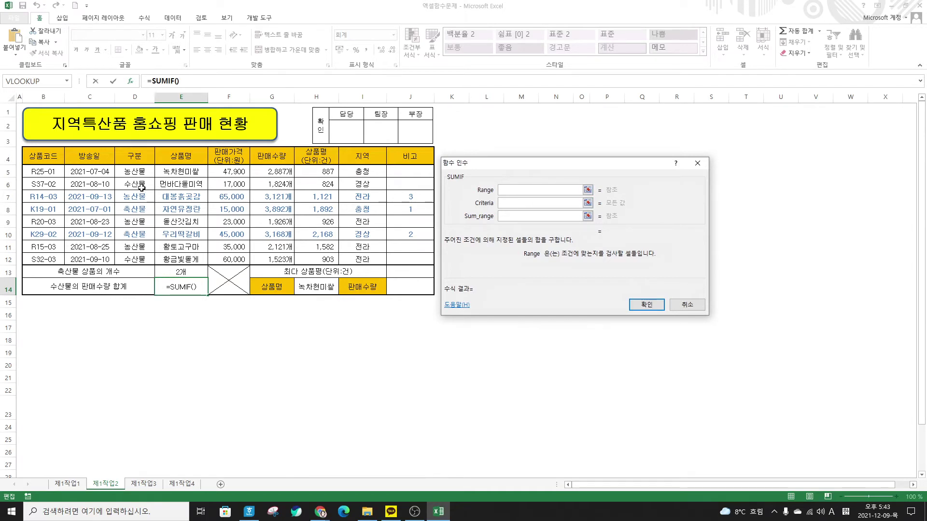
left_click_drag(140, 172, 138, 259)
left_click(514, 205)
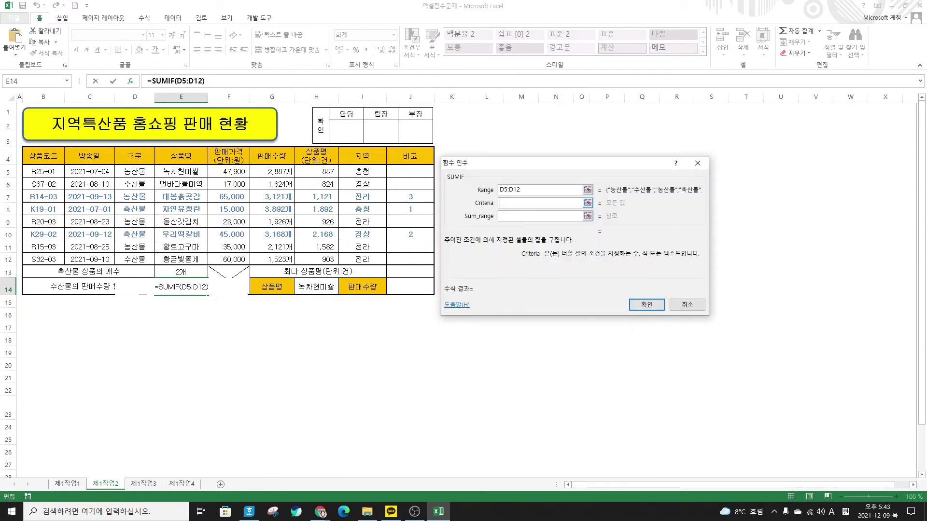
type("\"수산")
key("BackSpace")
key("BackSpace")
type("ㅅ수산물\"")
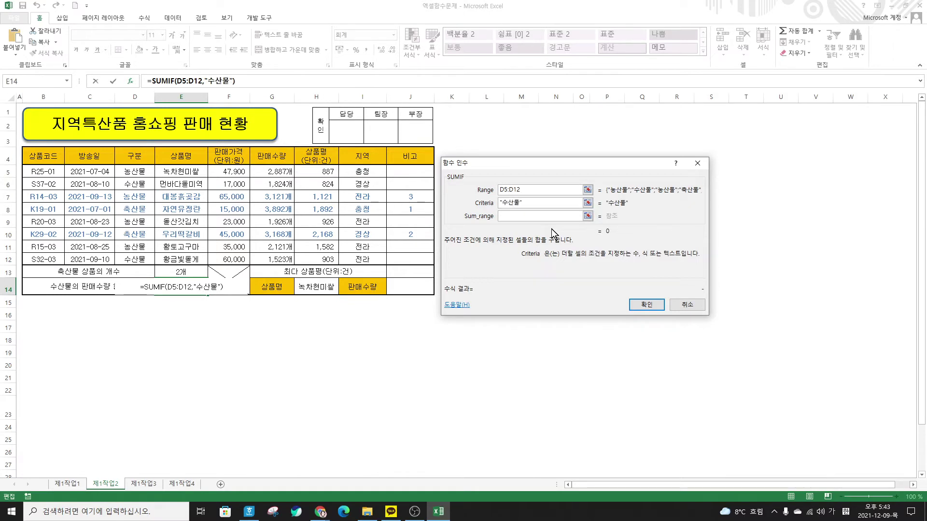
Set the Sum_range to G5:G12, complete the SUMIF formula, and apply the comma style to E14.
left_click(547, 218)
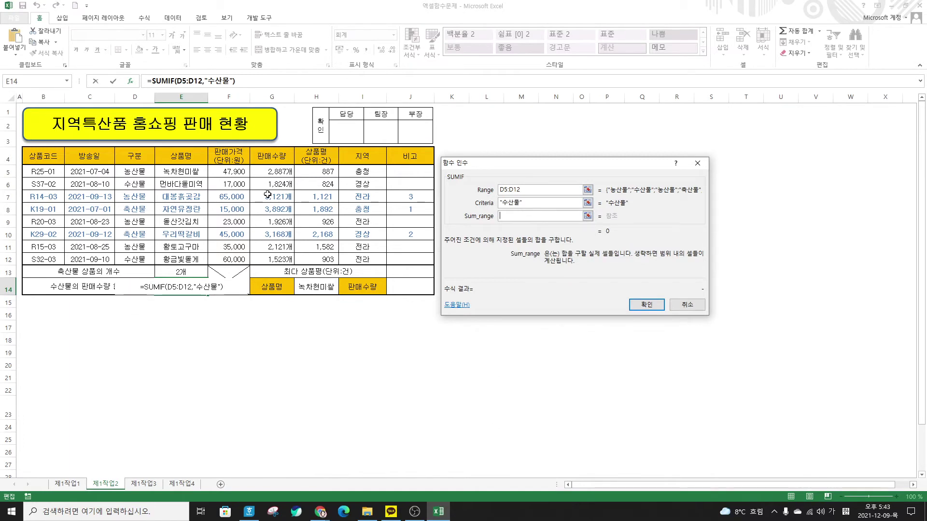
left_click_drag(276, 172, 277, 259)
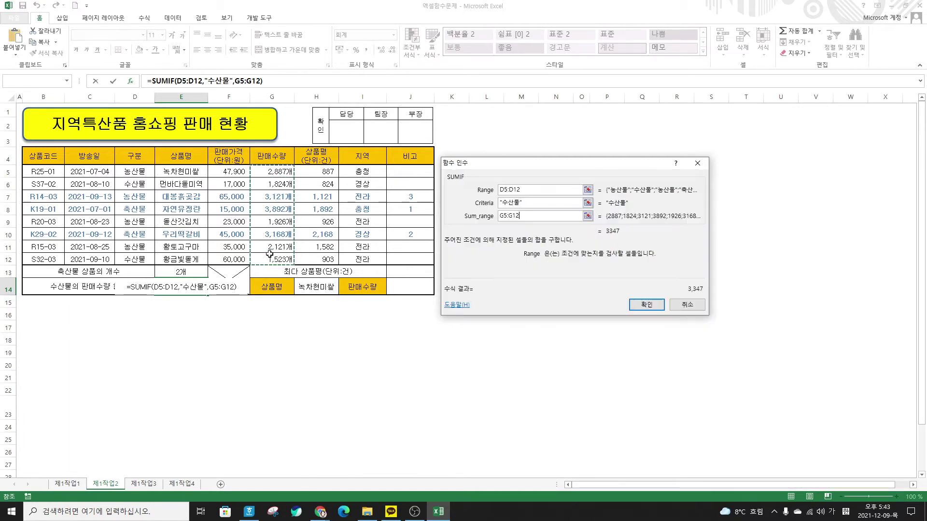
left_click(649, 305)
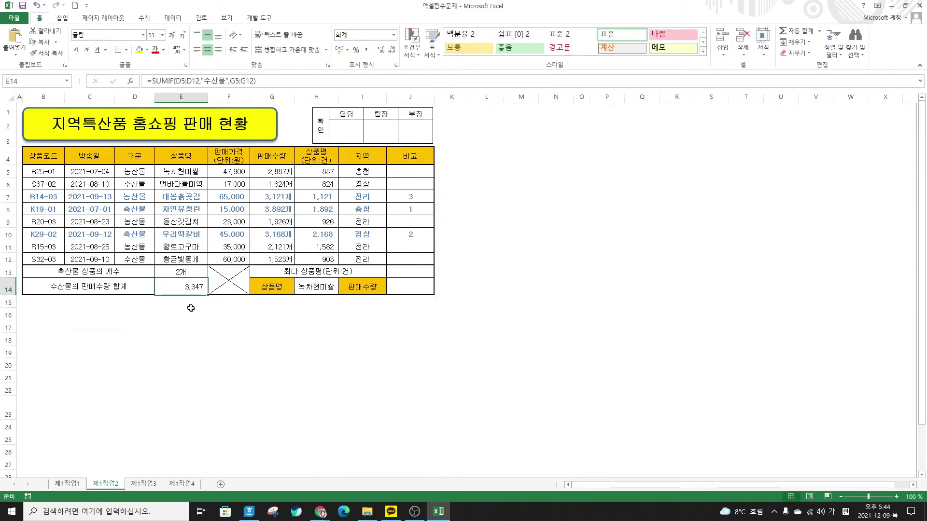
left_click(366, 50)
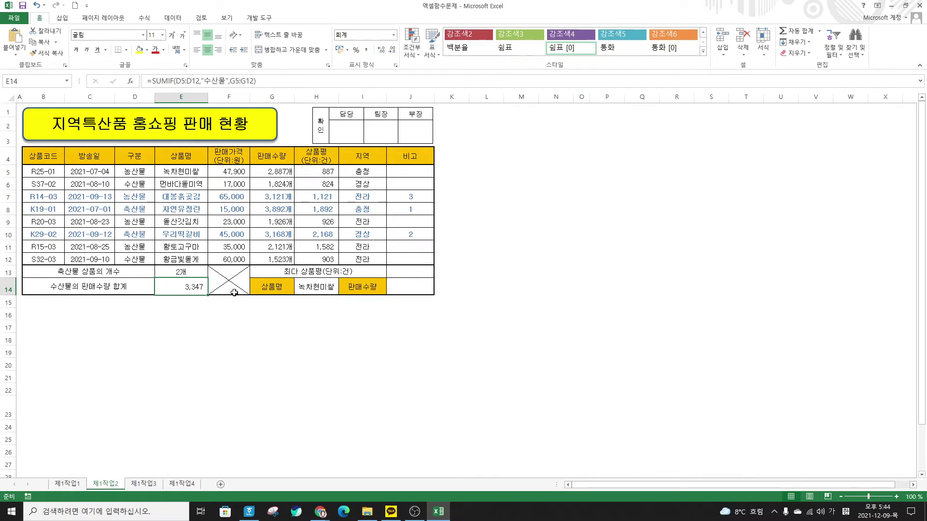
Start a DSUM formula in the empty cell E16 and open its function arguments.
left_click(180, 313)
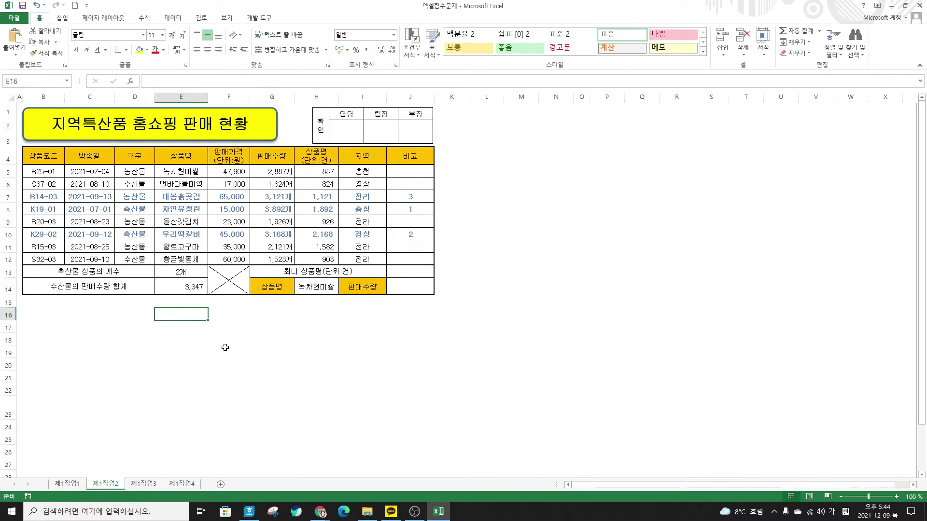
type("=ㅇ")
type("DSU")
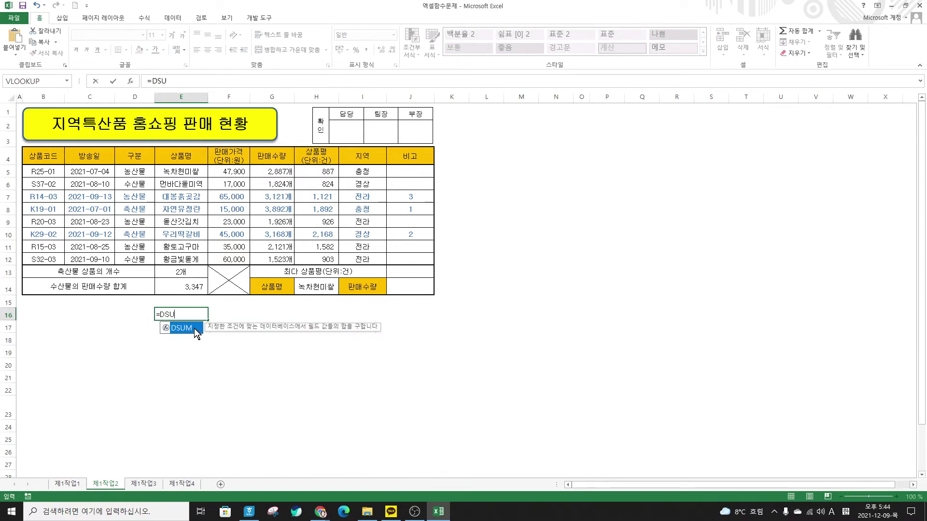
double_click(194, 328)
left_click(130, 81)
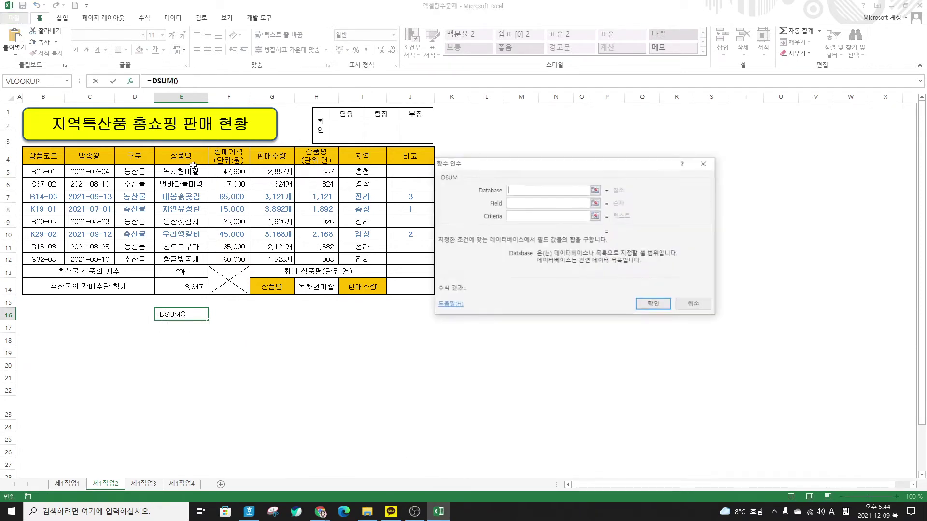
Set the DSUM Database to B4:H12, the Field to 6, and the Criteria to D4:D5.
mouse_move(515, 163)
left_mouse_down()
mouse_move(538, 150)
mouse_move(525, 155)
left_mouse_up()
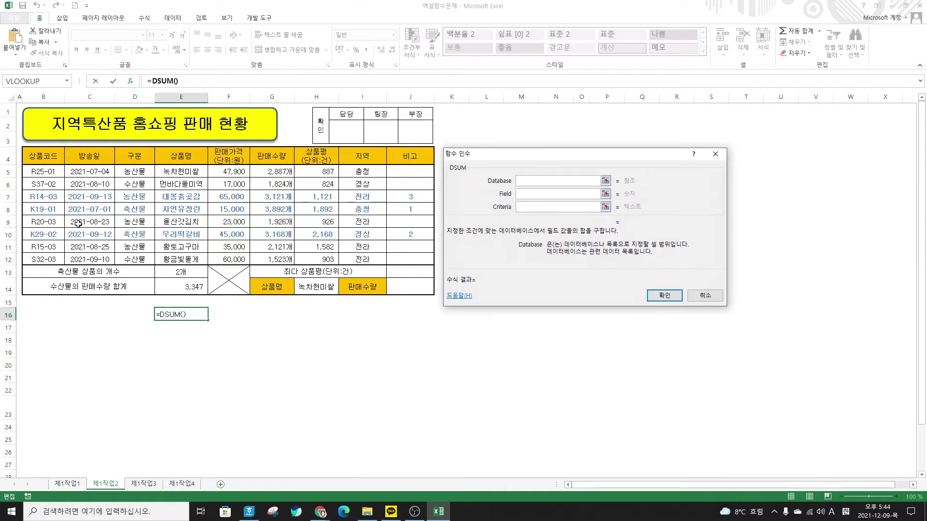
left_click_drag(39, 154, 317, 260)
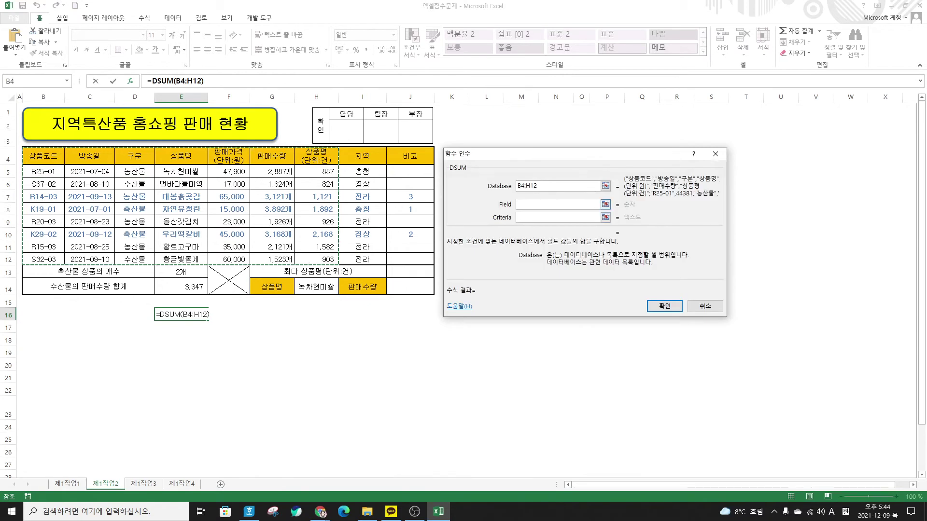
key("Tab")
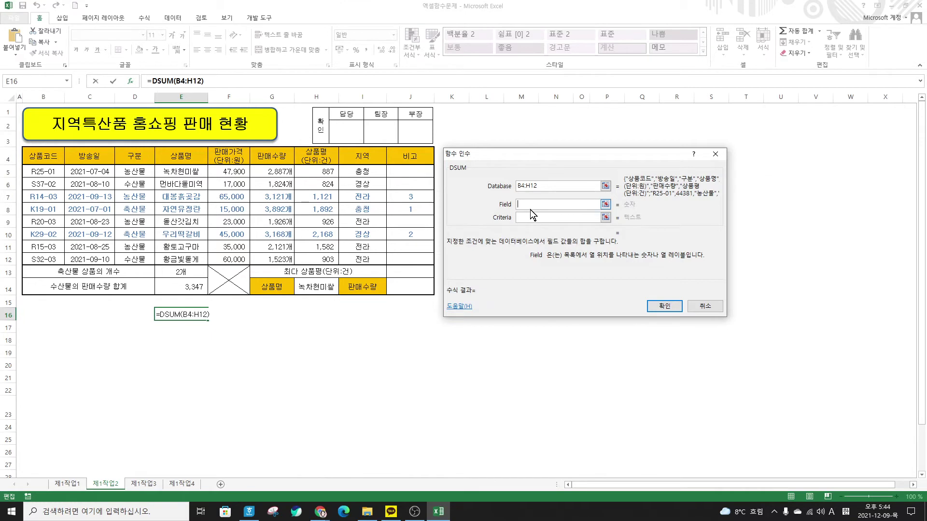
type("6")
left_click(518, 217)
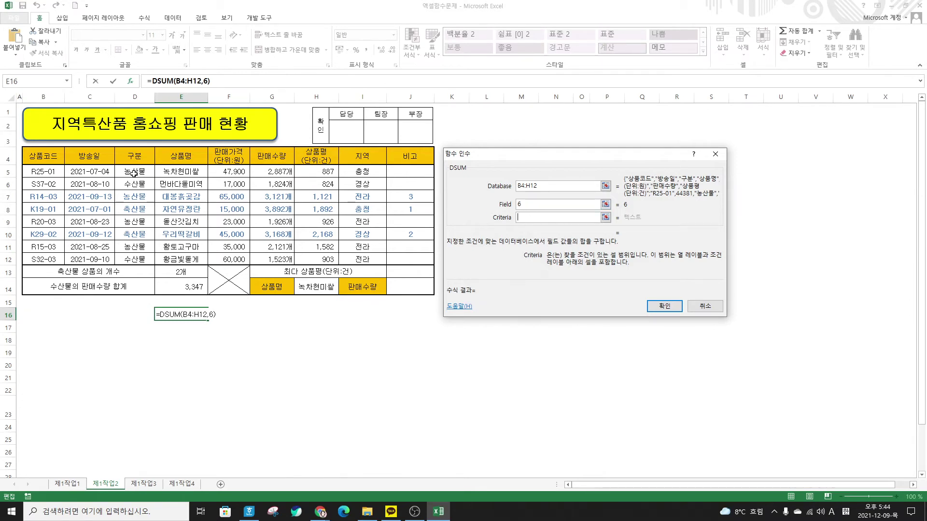
left_click_drag(139, 145, 138, 168)
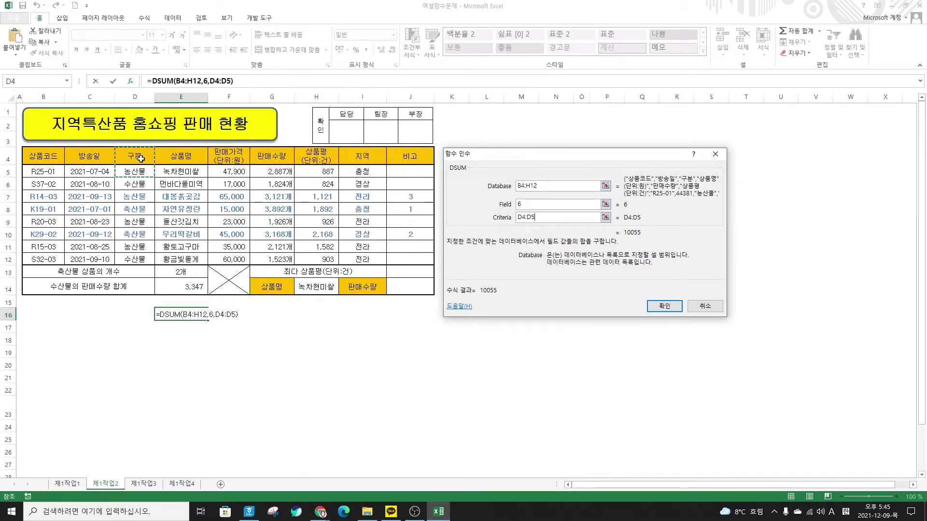
Try D4,D6 as the DSUM Criteria and clear the argument.
key("BackSpace")
key("BackSpace")
key("BackSpace")
type(",D6")
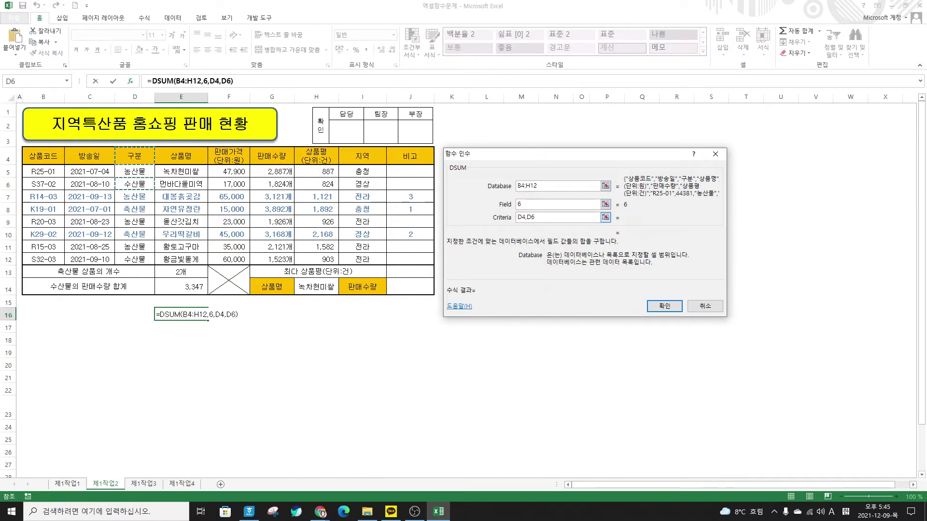
key("shift+Home")
key("BackSpace")
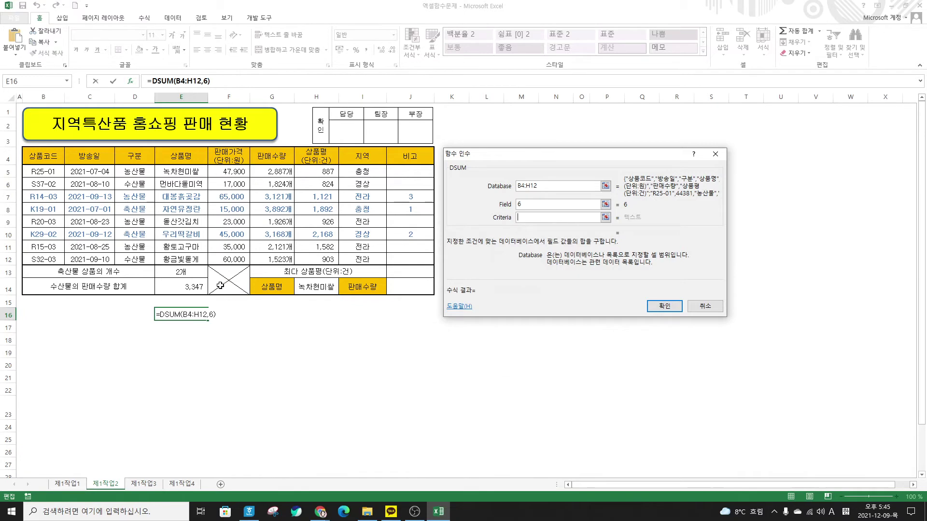
Try E4:E5 as the DSUM Criteria and cancel the formula in E16.
left_click_drag(128, 152, 129, 170)
left_click_drag(195, 155, 196, 170)
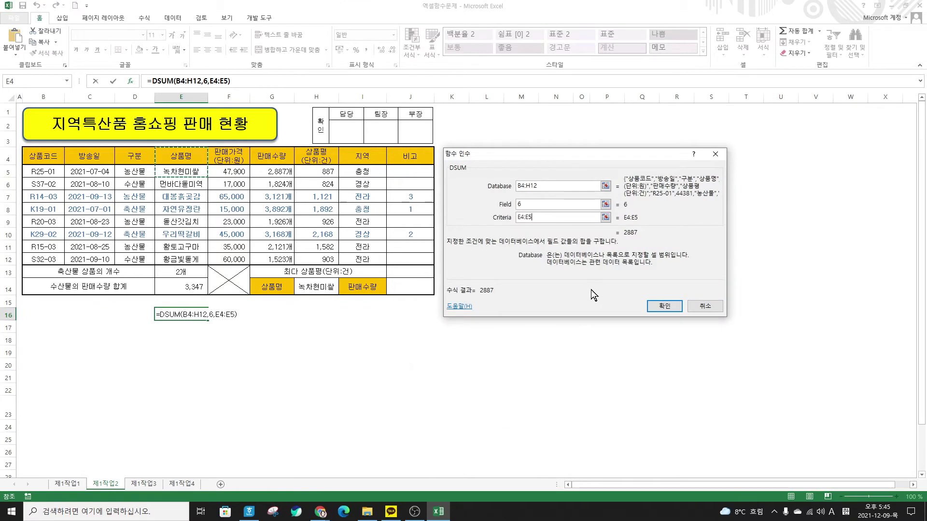
left_click(704, 307)
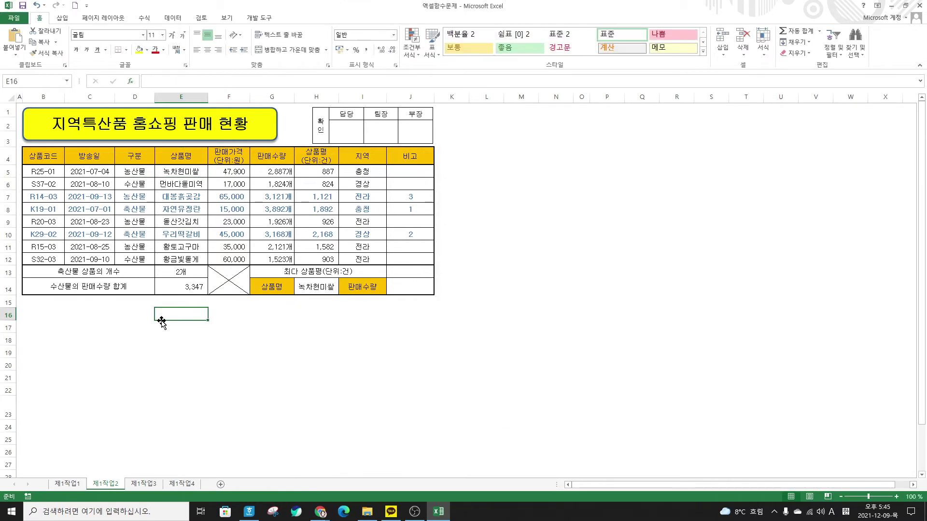
Check the range name of H5:H12 and enter =MAX(상품평) in J13 for the 최다 상품평 value.
left_click(191, 290)
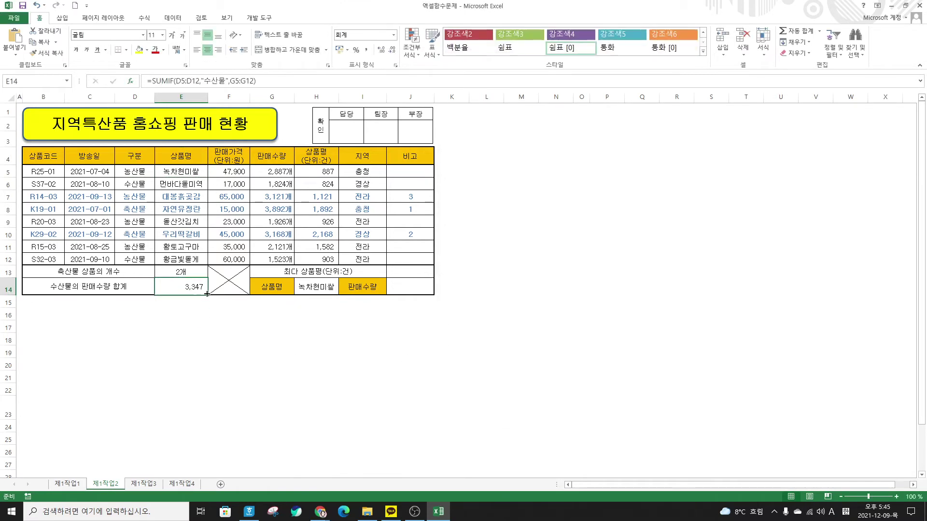
left_click(417, 273)
left_click(413, 272)
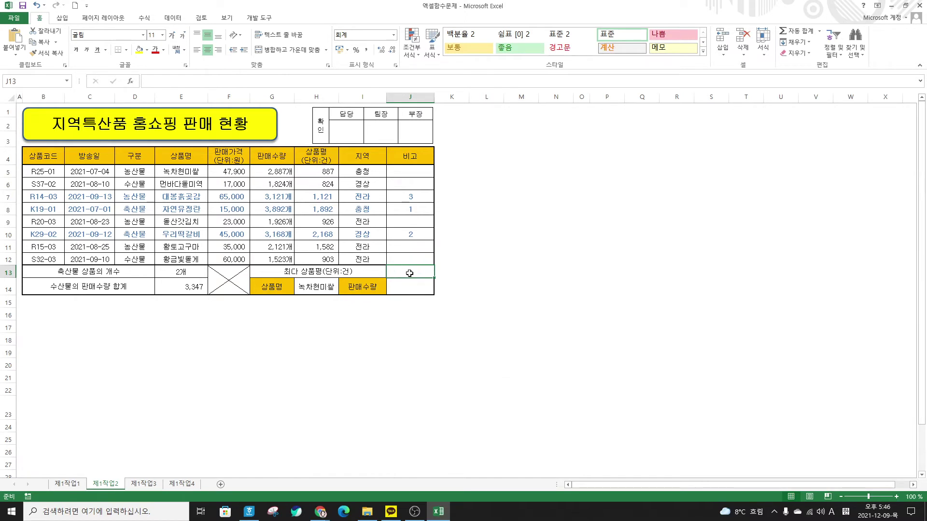
left_click_drag(318, 170, 312, 257)
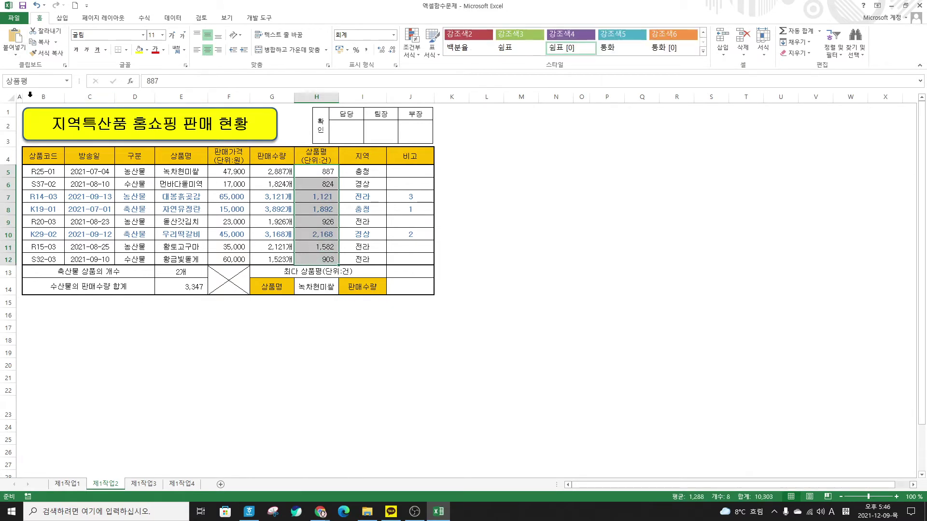
left_click(408, 273)
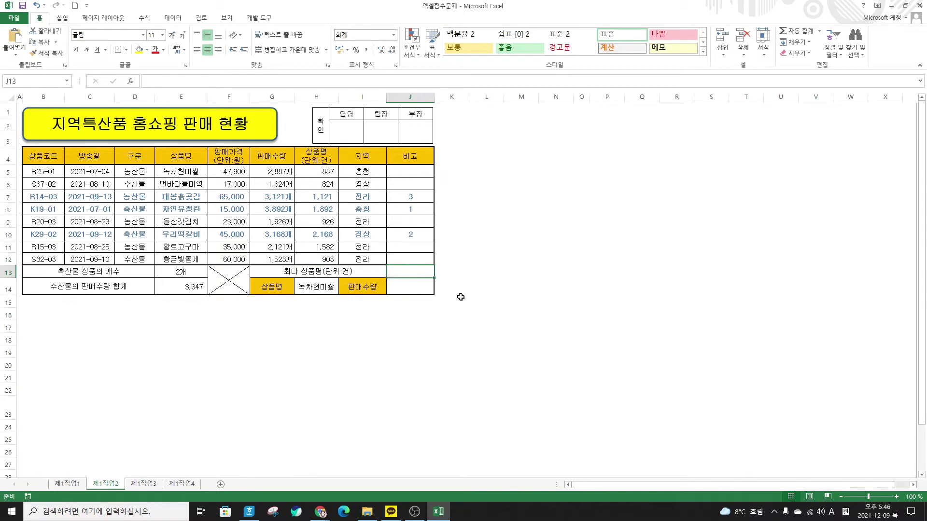
type("=MAX(")
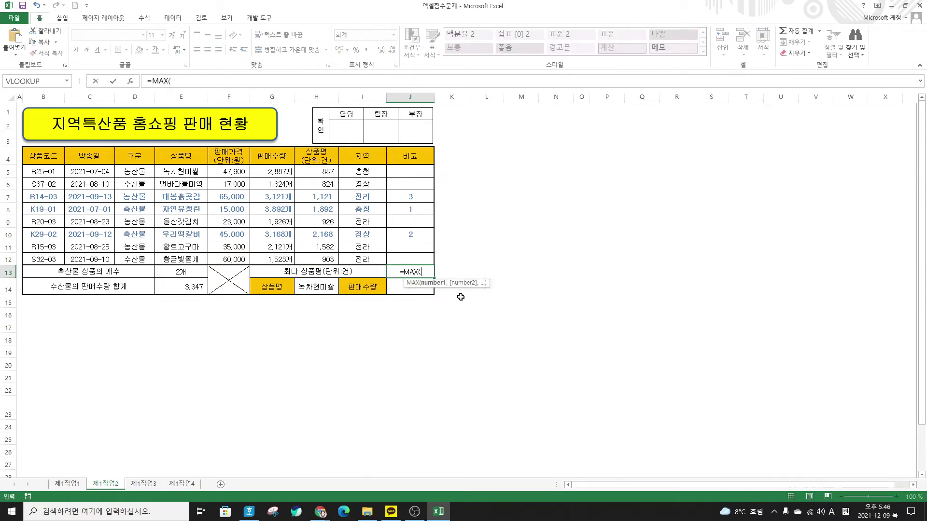
key("Hangul")
type("상품평)")
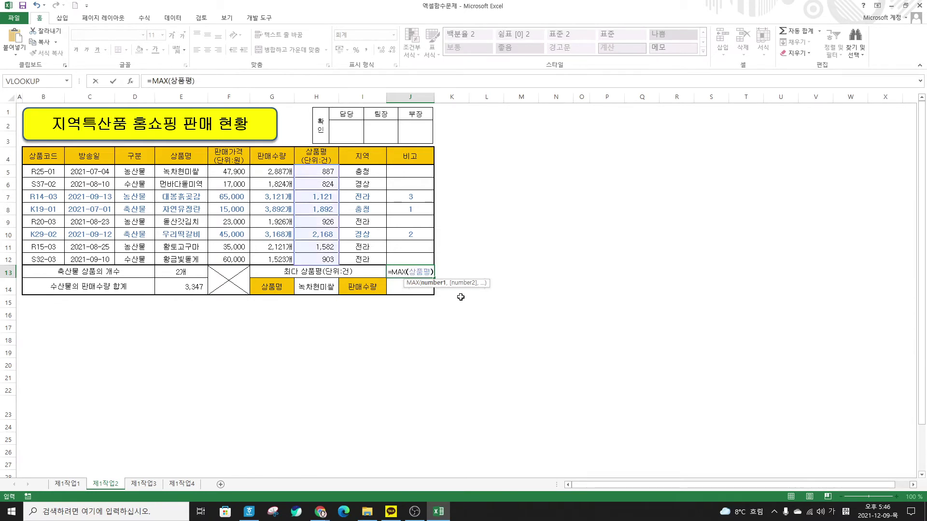
key("Return")
Reopen the MAX formula in J13, reselect H5:H12 as its argument, and confirm it.
left_click(415, 272)
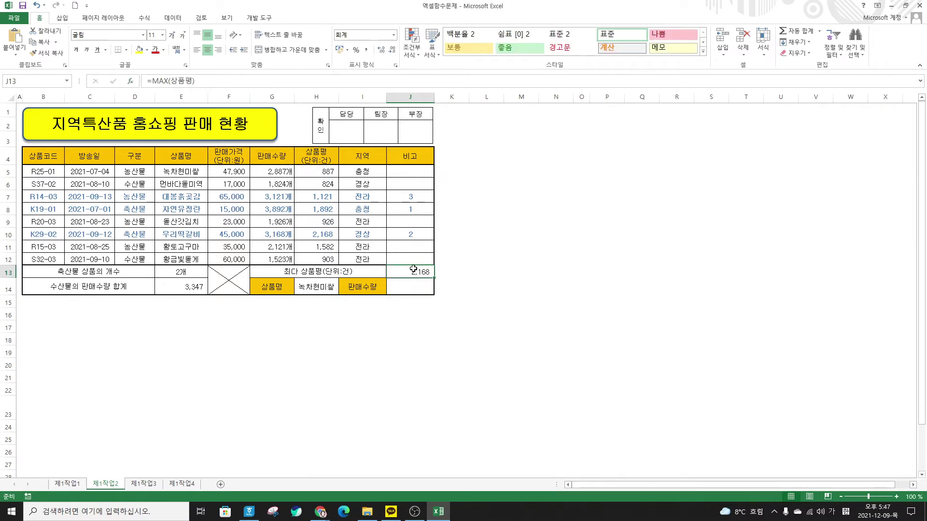
double_click(420, 271)
double_click(420, 272)
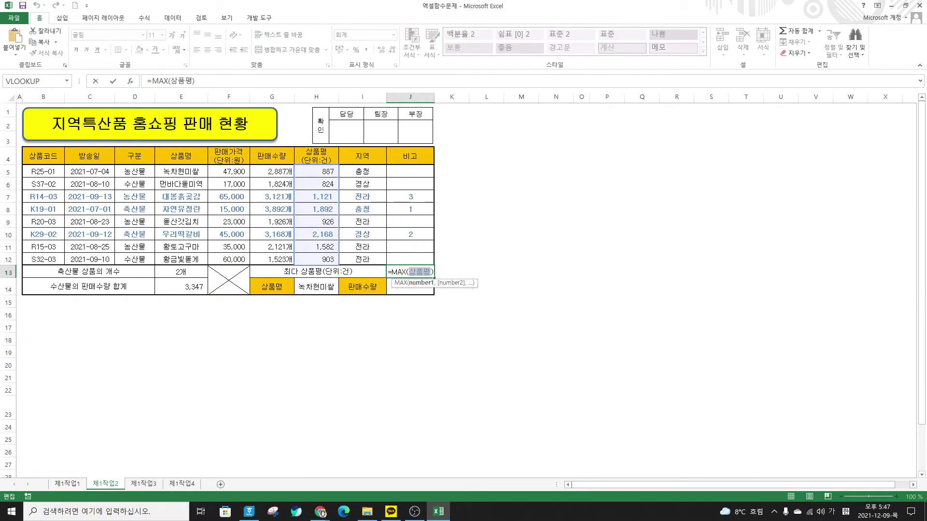
left_click_drag(323, 171, 318, 254)
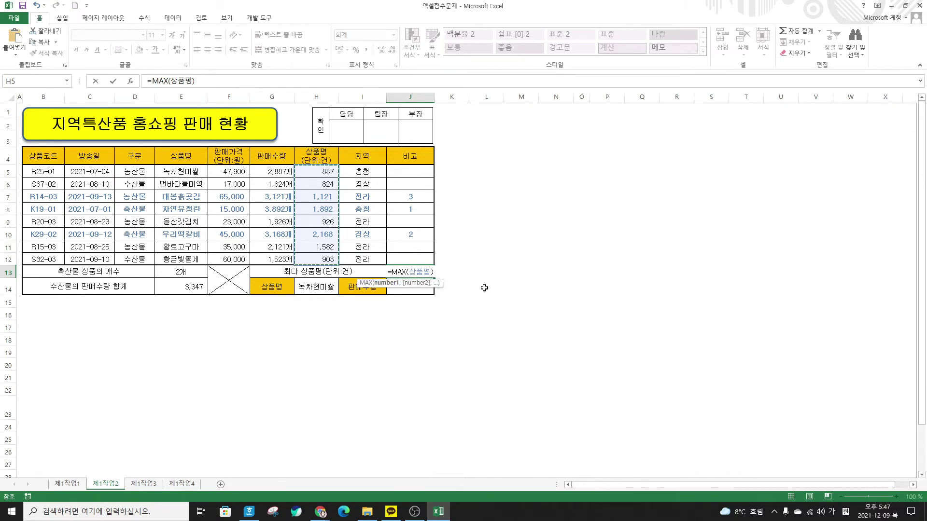
key("Return")
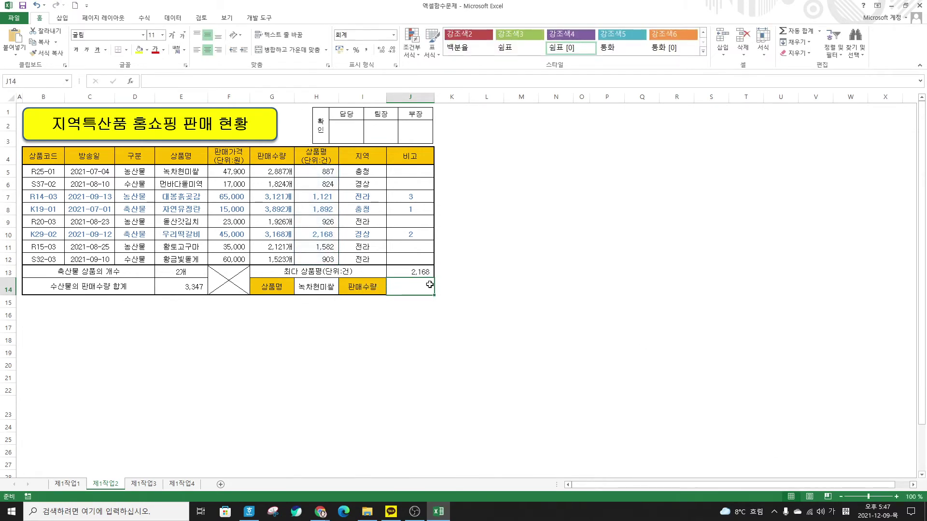
Start a VLOOKUP formula in J14 for the 판매수량 value and open its function arguments.
type("=")
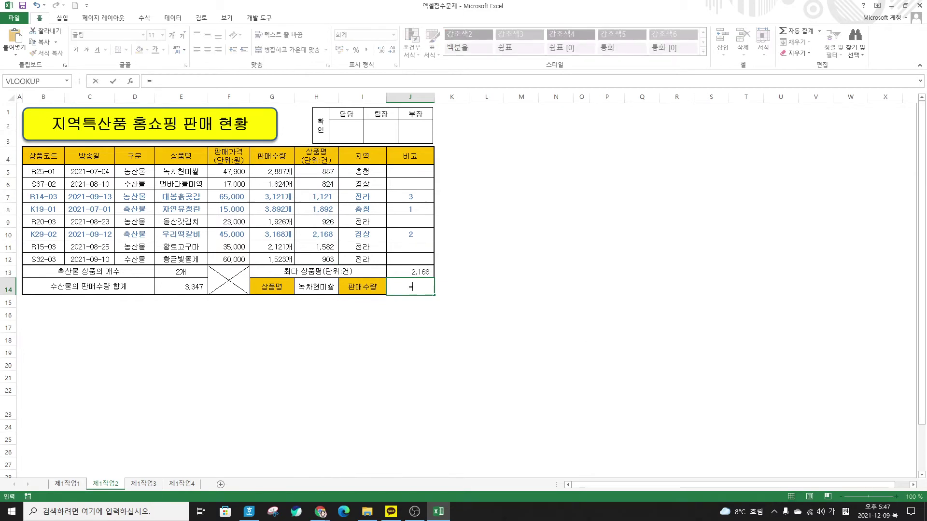
type("VLOL")
key("BackSpace")
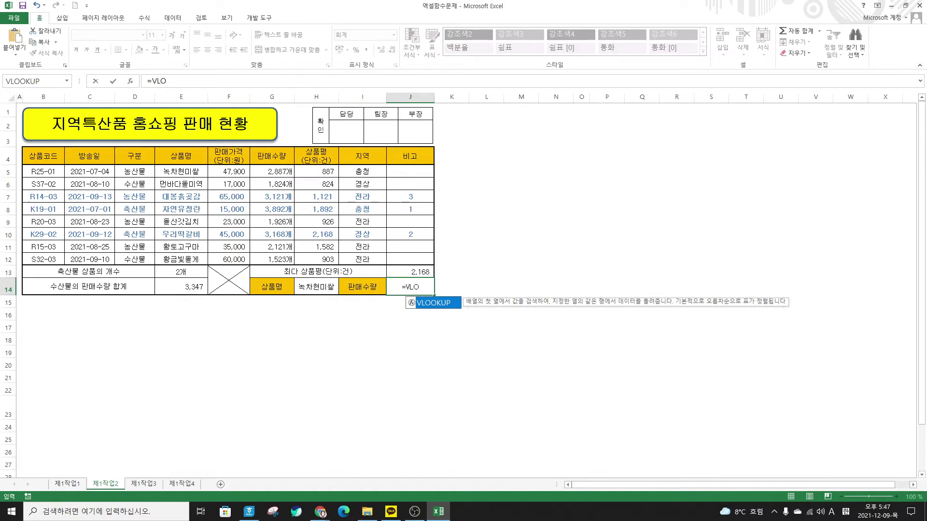
double_click(436, 303)
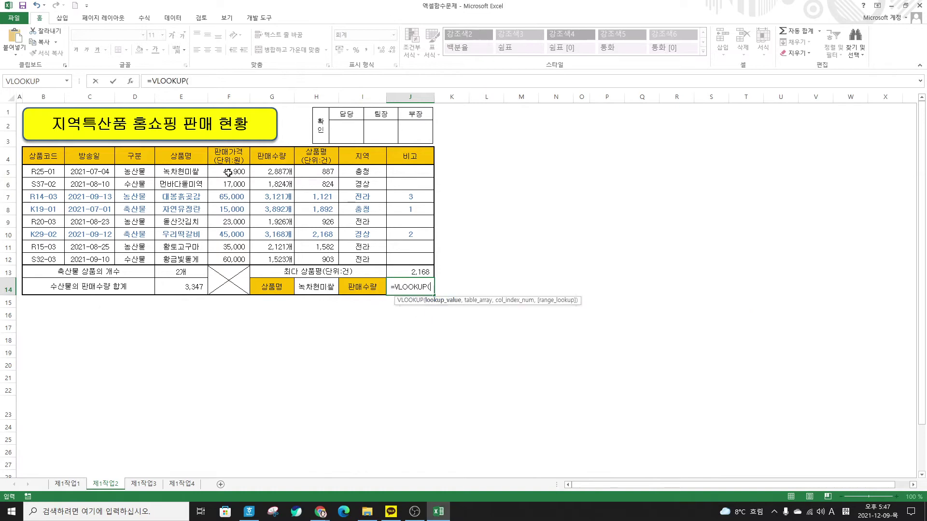
left_click(130, 81)
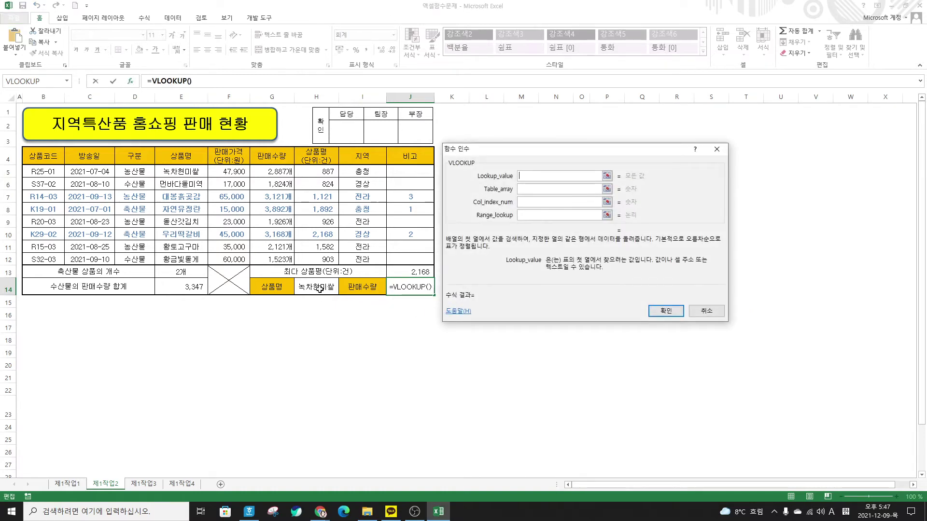
Set the VLOOKUP Lookup_value to H14 and the Table_array to E4:H12.
left_click(319, 288)
key("Tab")
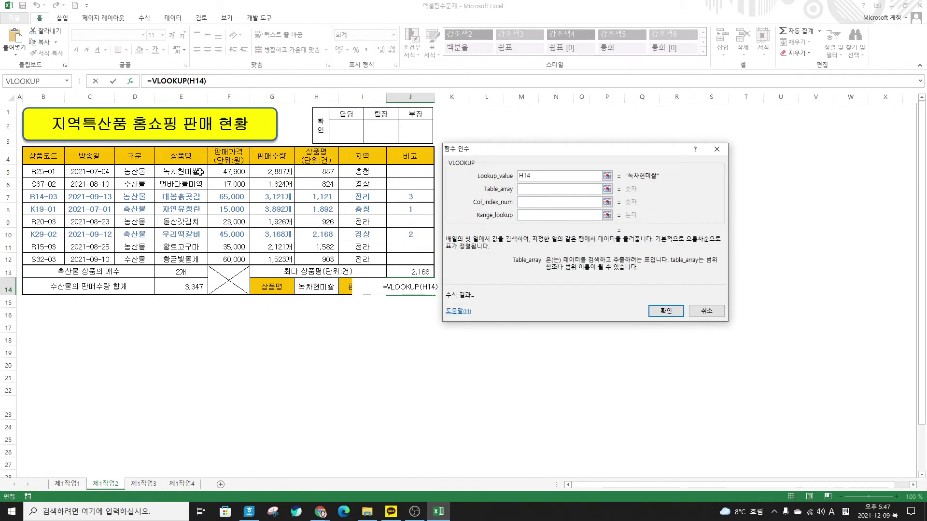
left_click_drag(183, 155, 323, 256)
left_click(521, 213)
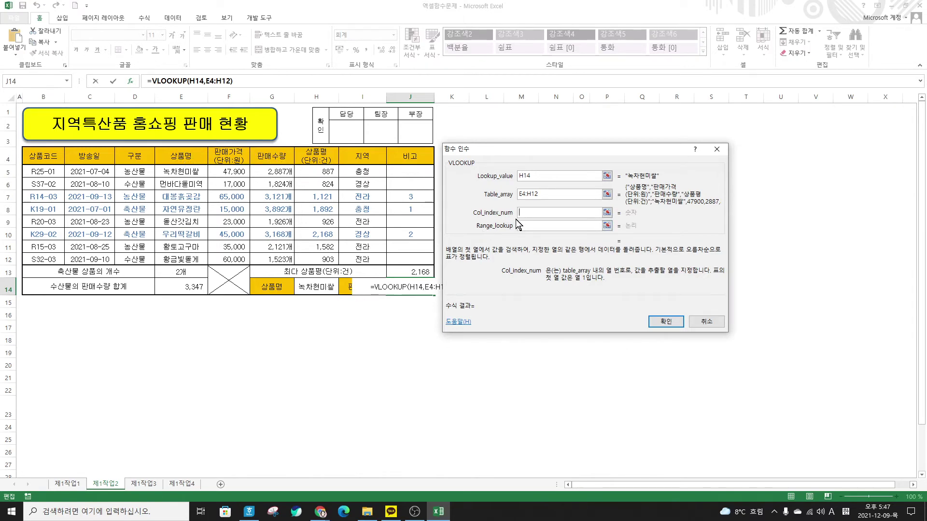
Set the Col_index_num to 3 and the Range_lookup to 0, and complete the VLOOKUP formula.
type("3")
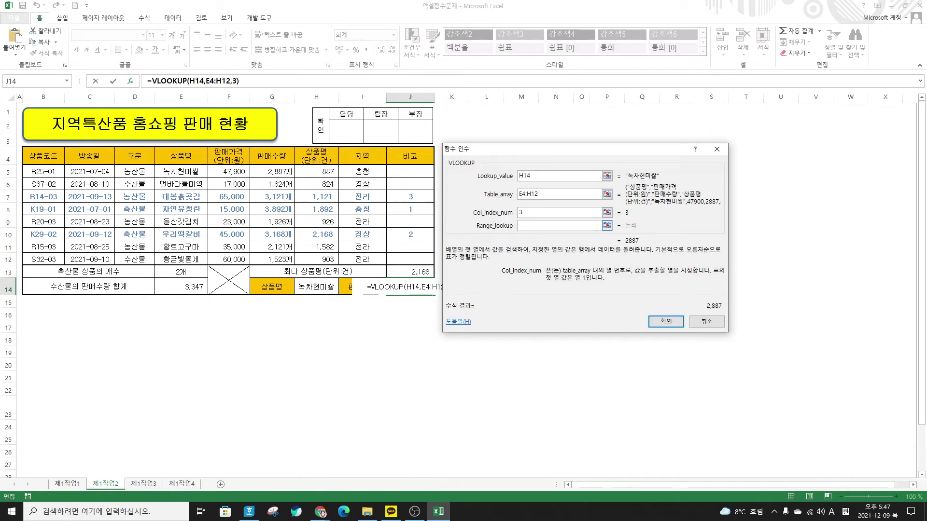
key("Tab")
type("0")
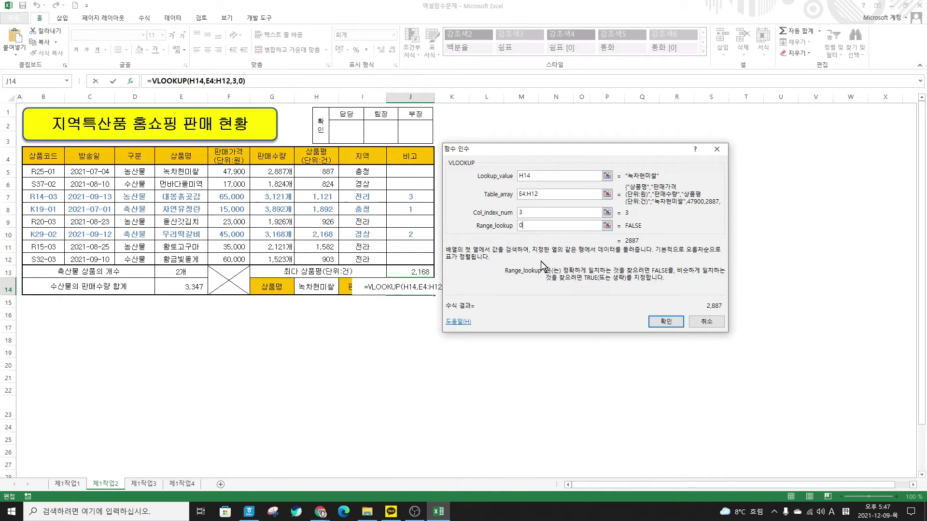
left_click(667, 322)
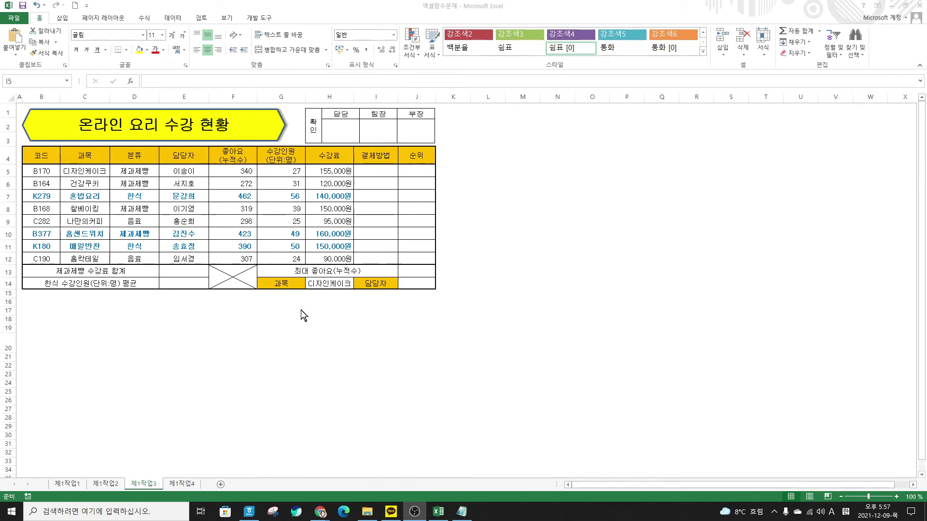
Start a CHOOSE formula in the first 결제방법 cell, I5, on the 제1작업3 sheet and open its function arguments.
left_click(379, 177)
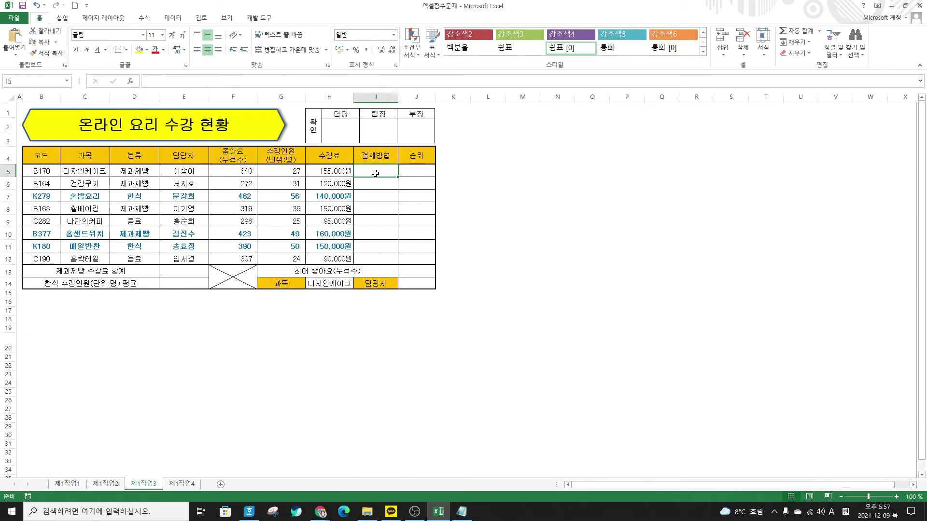
type("=MI")
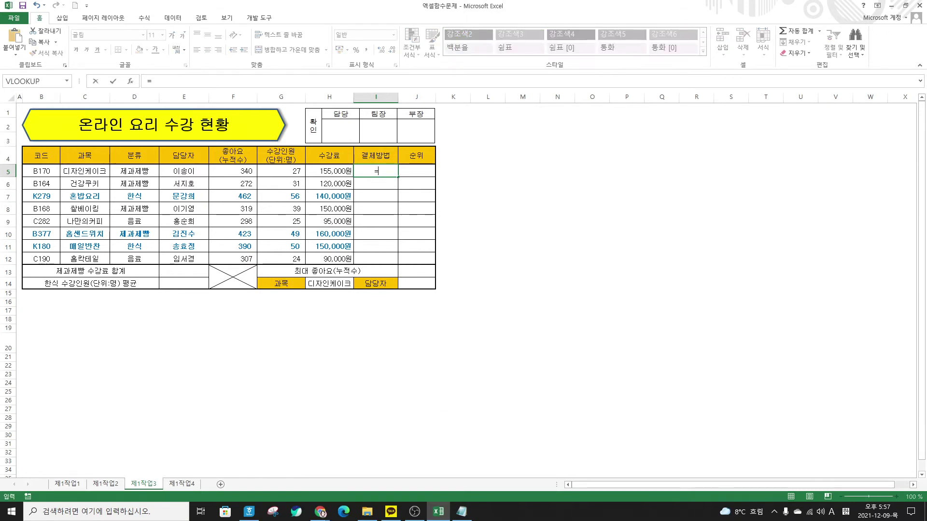
key("BackSpace")
key("BackSpace")
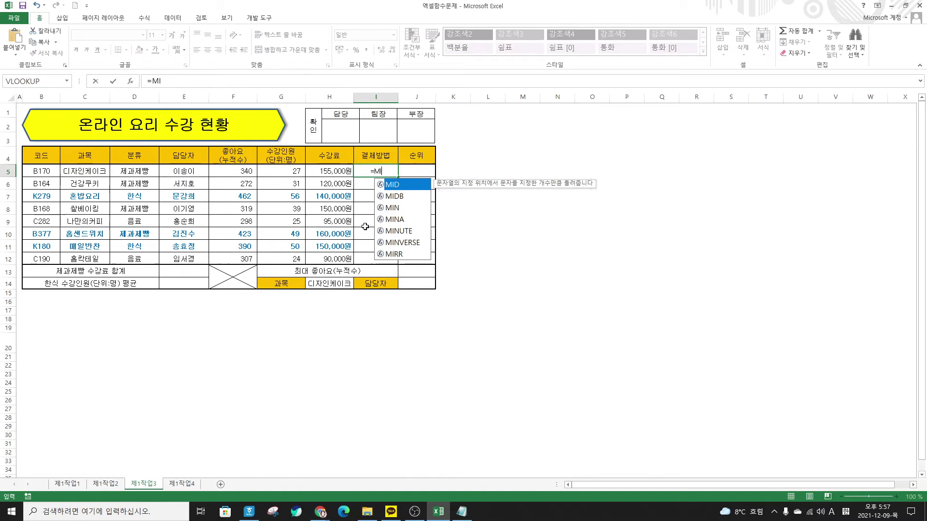
type("C")
type("HI")
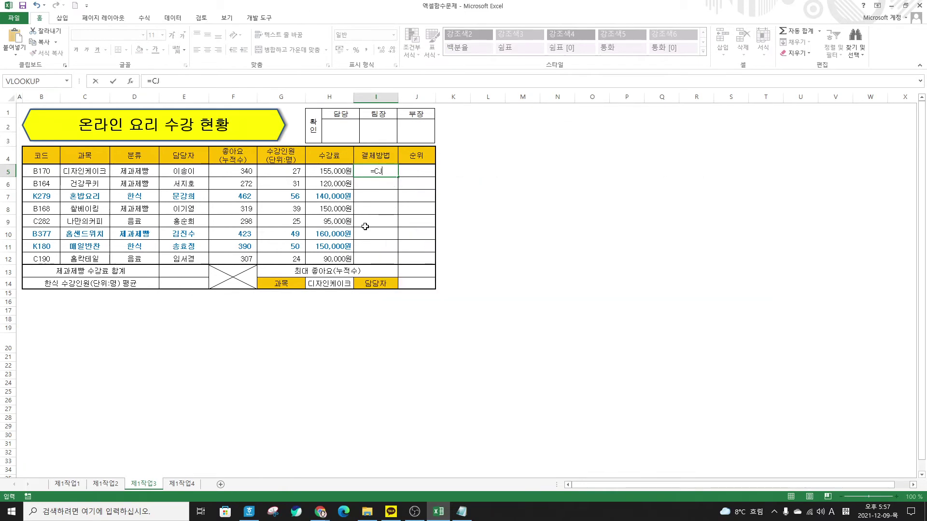
key("BackSpace")
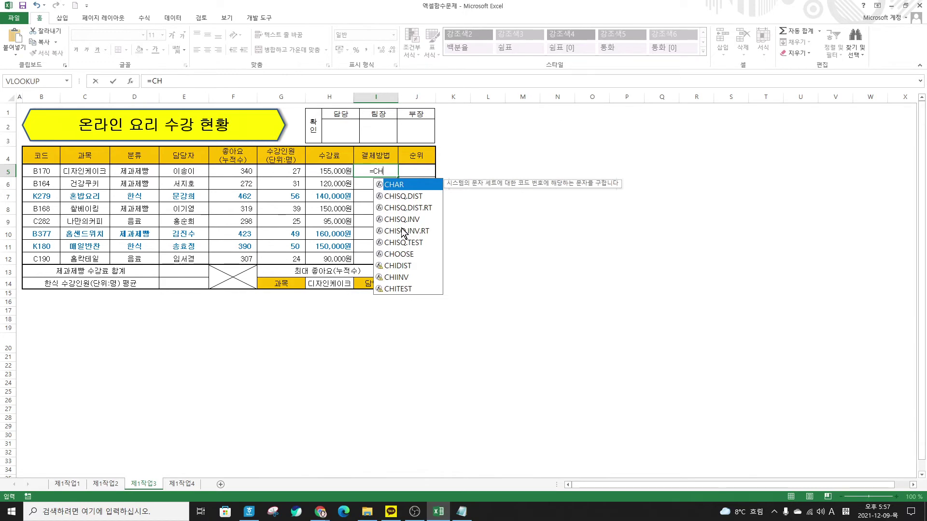
type("O")
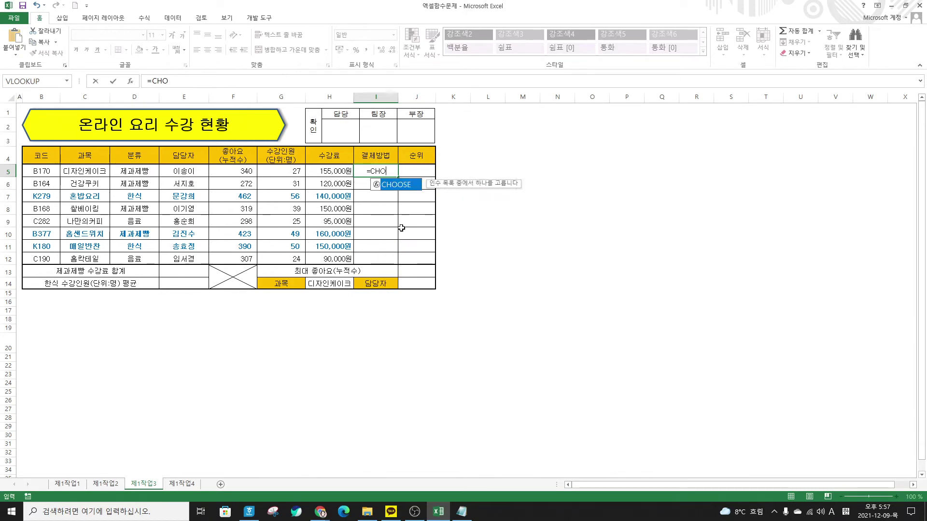
double_click(397, 185)
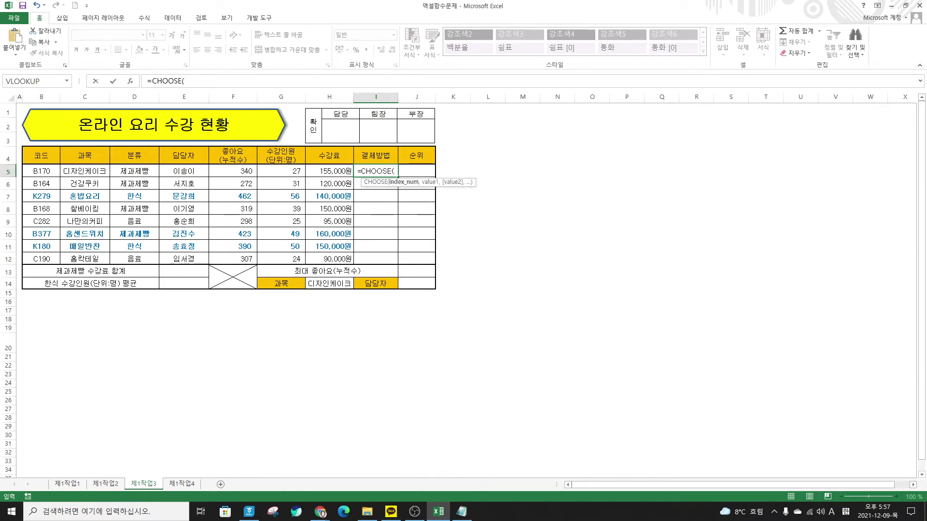
left_click(131, 81)
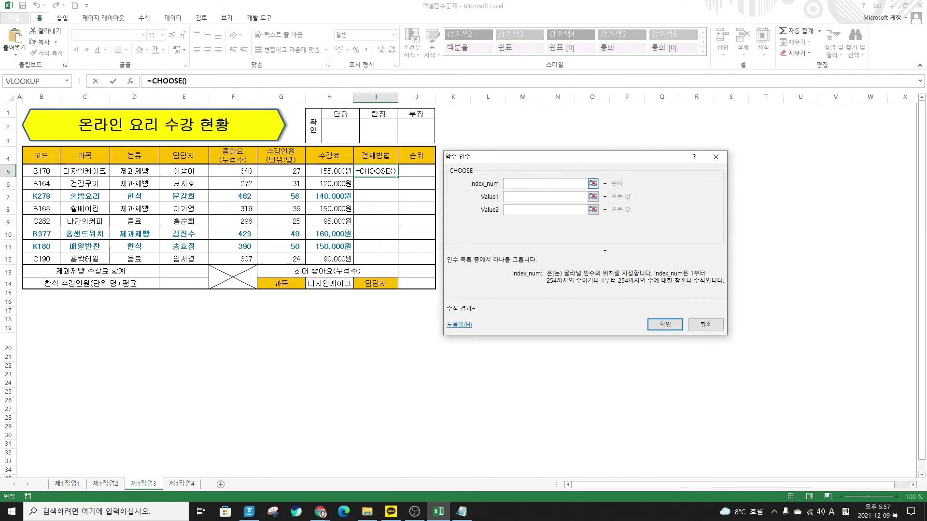
Nest a MID function as the Index_num of CHOOSE and open the function arguments of MID.
type("MID(")
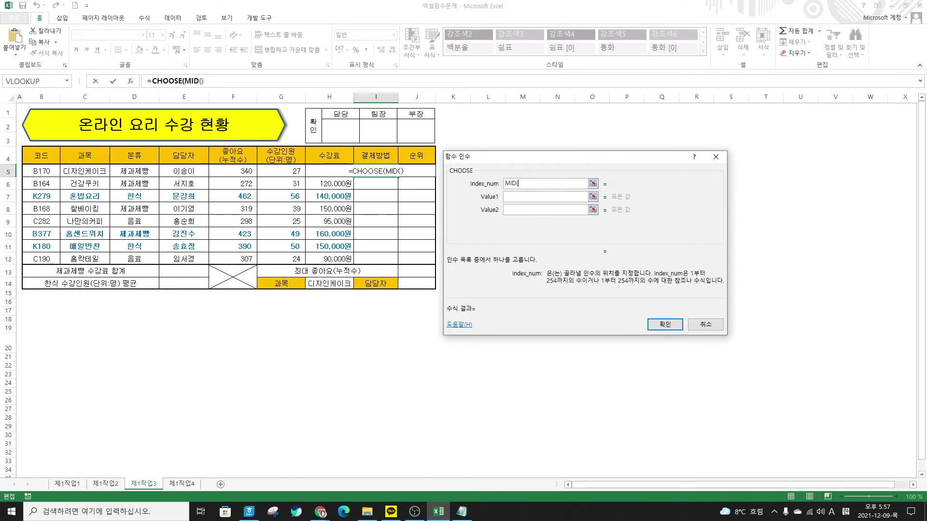
left_click(194, 81)
left_click(41, 171)
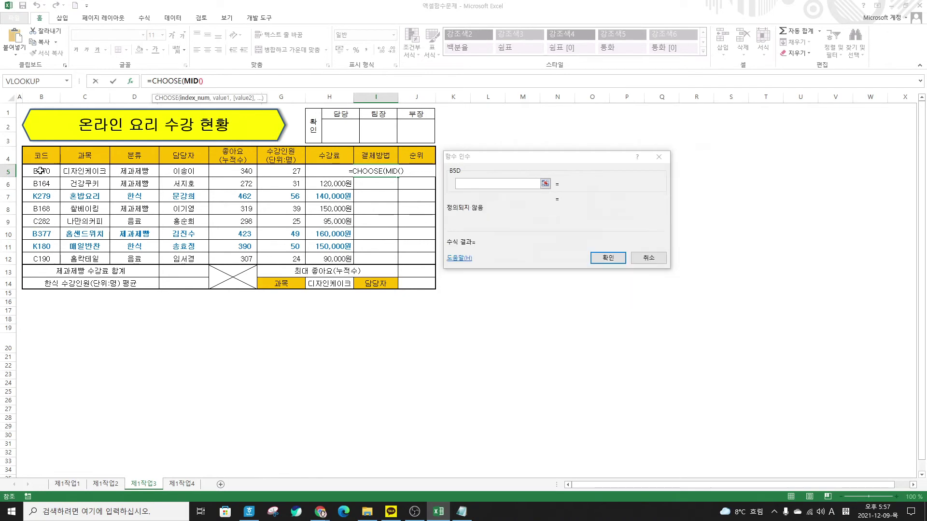
key("BackSpace")
key("BackSpace")
key("BackSpace")
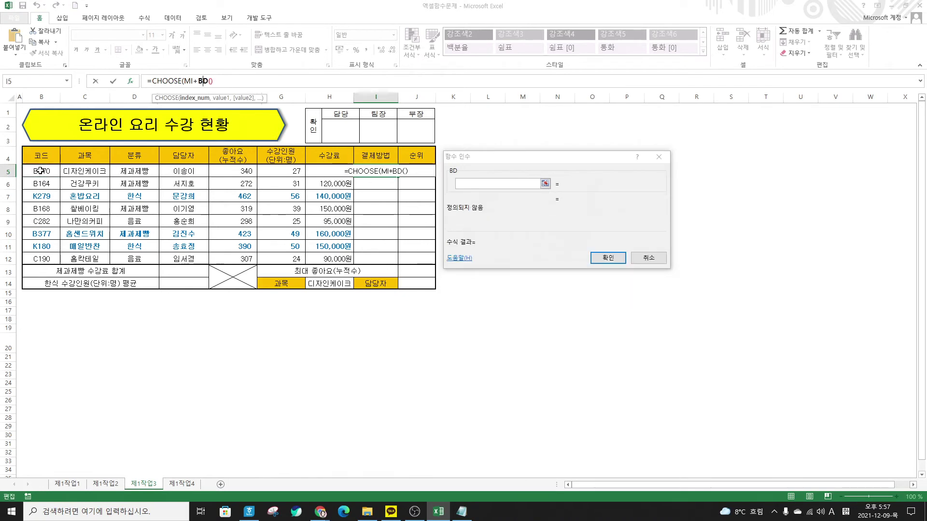
left_click(515, 183)
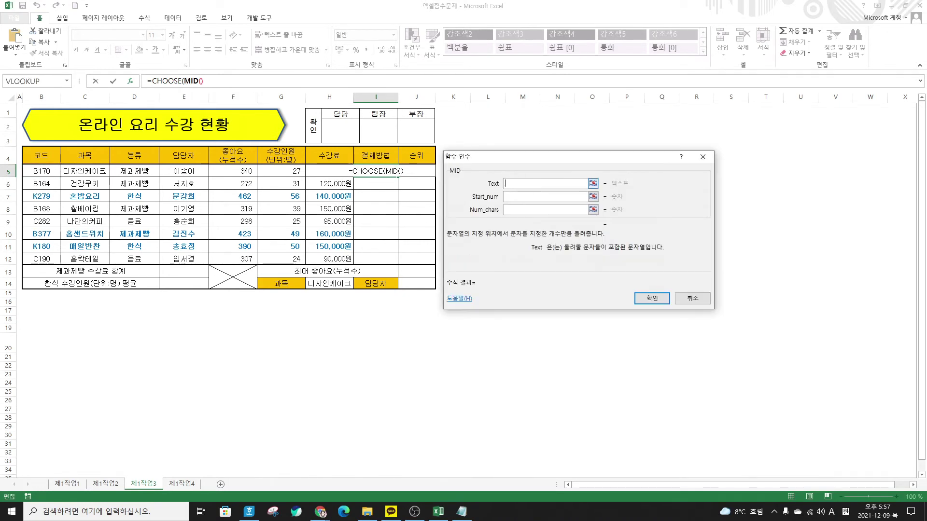
Set the MID arguments to Text B5, Start_num 2 and Num_chars 1.
left_click_drag(506, 159, 199, 144)
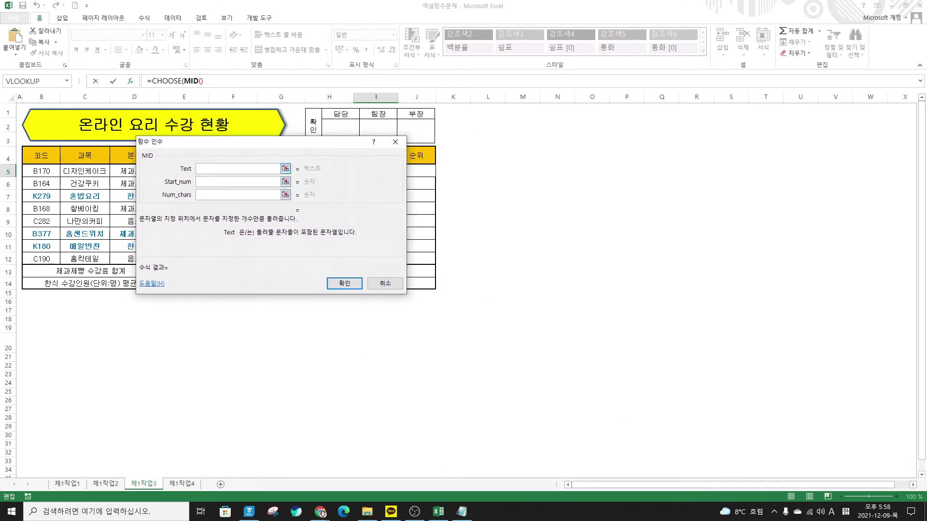
left_click(57, 172)
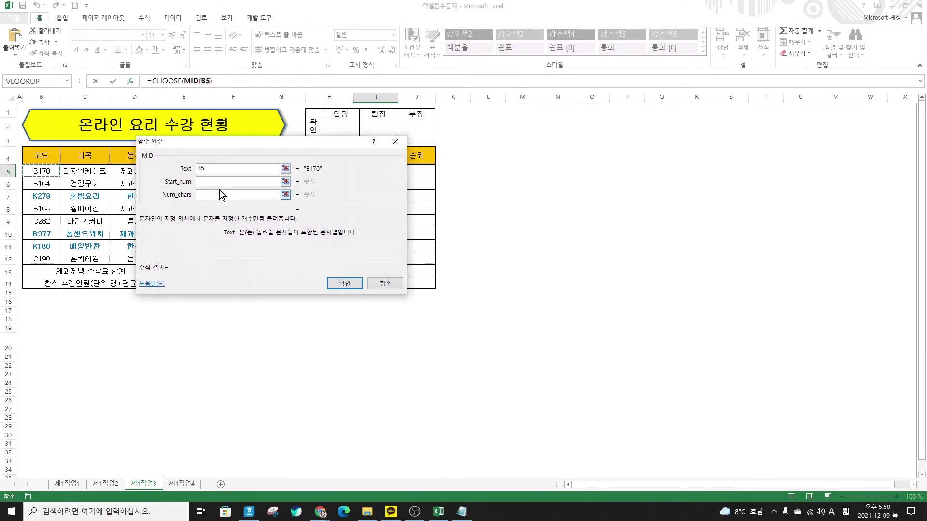
key("Tab")
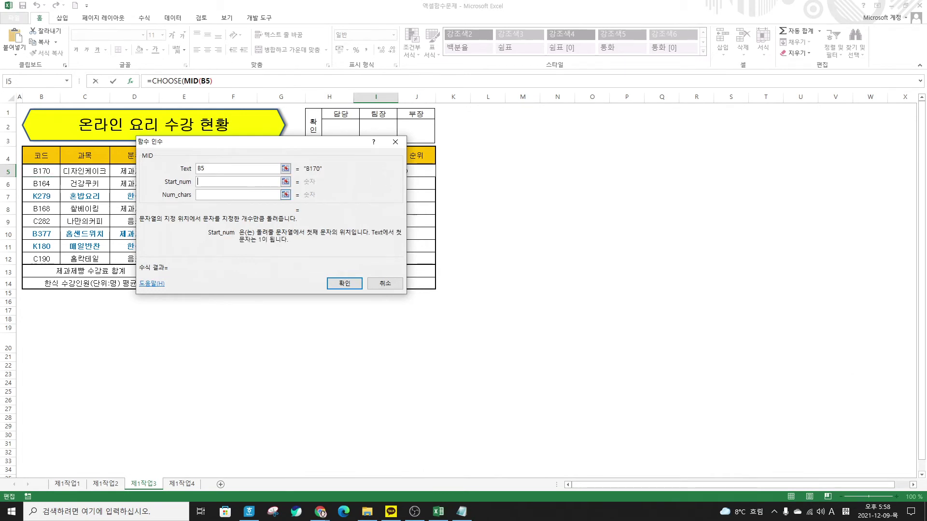
type("2")
key("Tab")
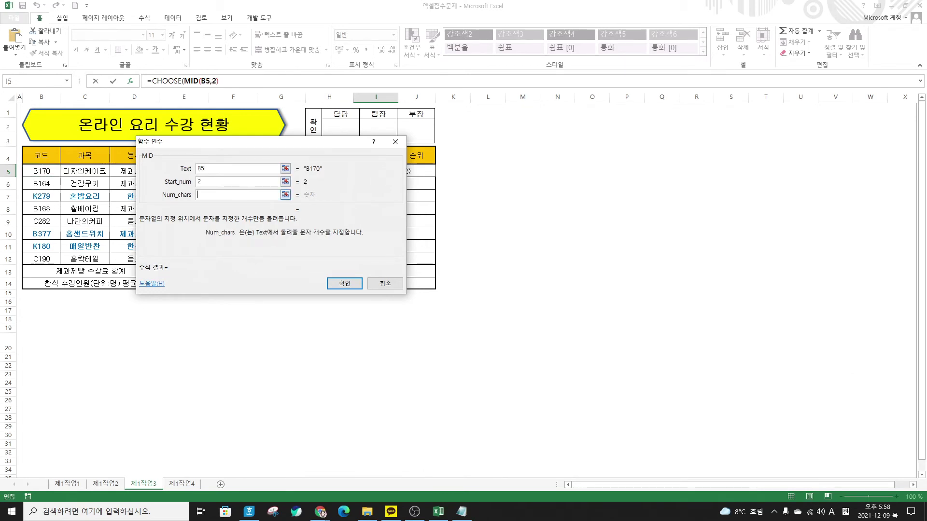
type("1")
Return to the CHOOSE function arguments and set Value1 to "카드".
left_click(164, 80)
left_click_drag(235, 148, 560, 137)
left_click(558, 170)
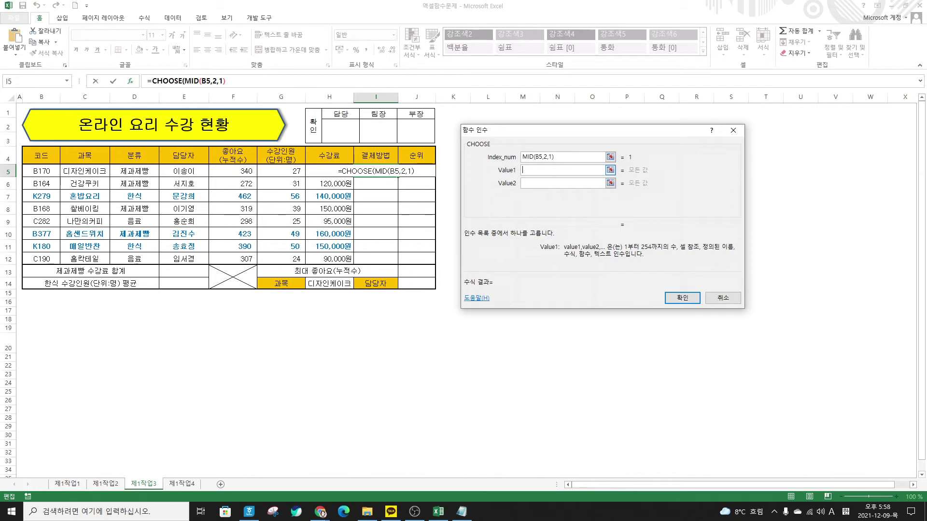
key("Hangul")
type("칸")
type("드")
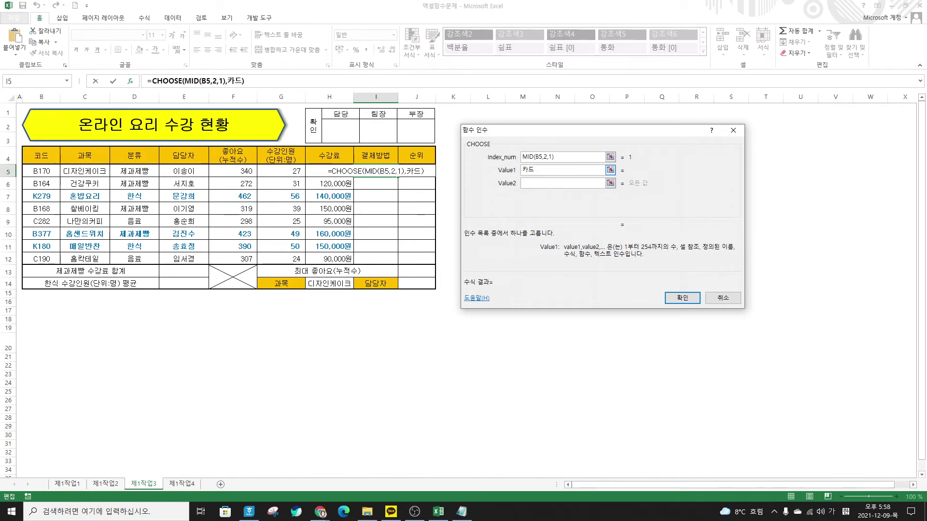
Set Value2 to "현금" and Value3 to "쿠폰", and complete the CHOOSE formula.
left_click(562, 183)
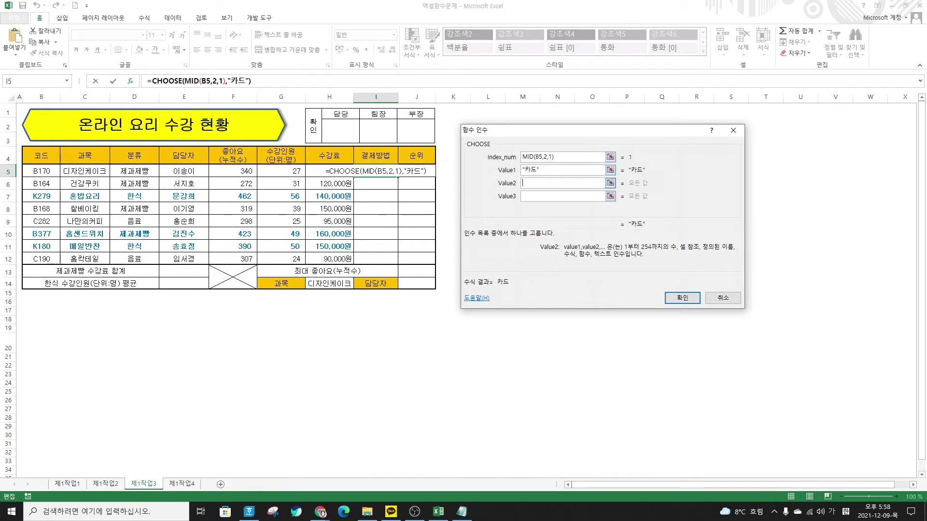
type("\"")
type("현그")
type("\"")
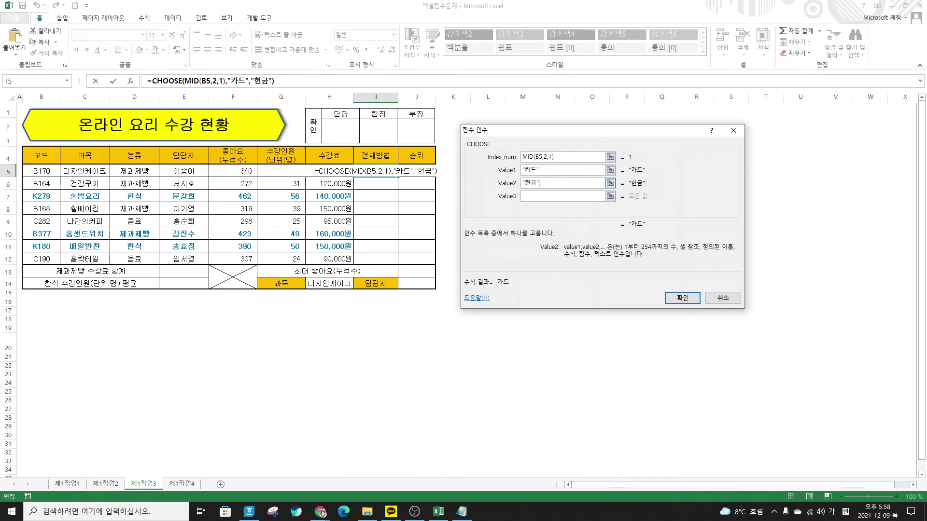
key("Tab")
type("쿠폰\"")
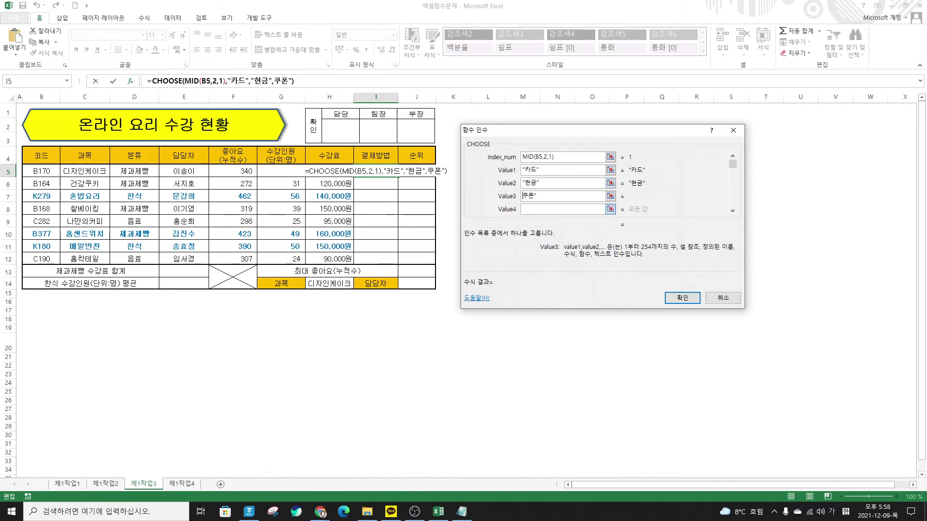
key("Home")
type("\"")
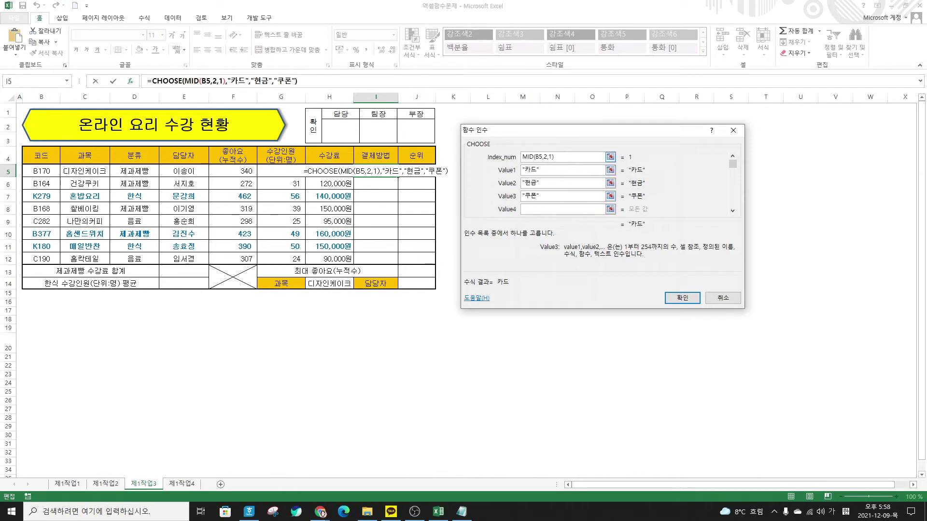
left_click(680, 297)
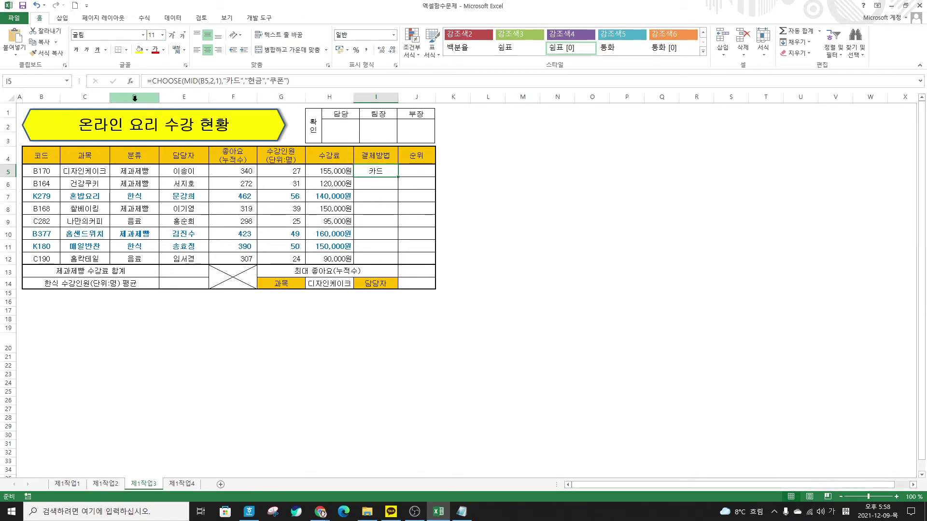
Fill the CHOOSE formula from I5 down to I12 without formatting.
left_click(130, 81)
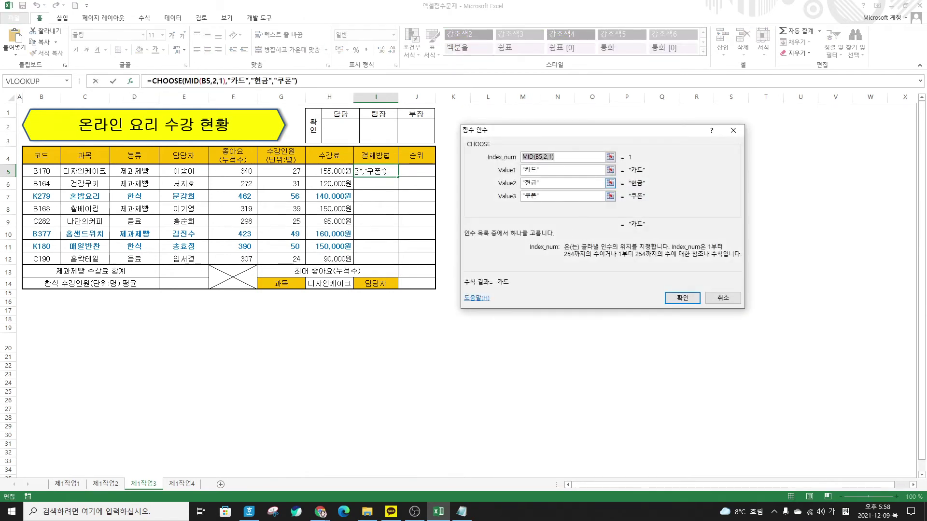
left_click(682, 298)
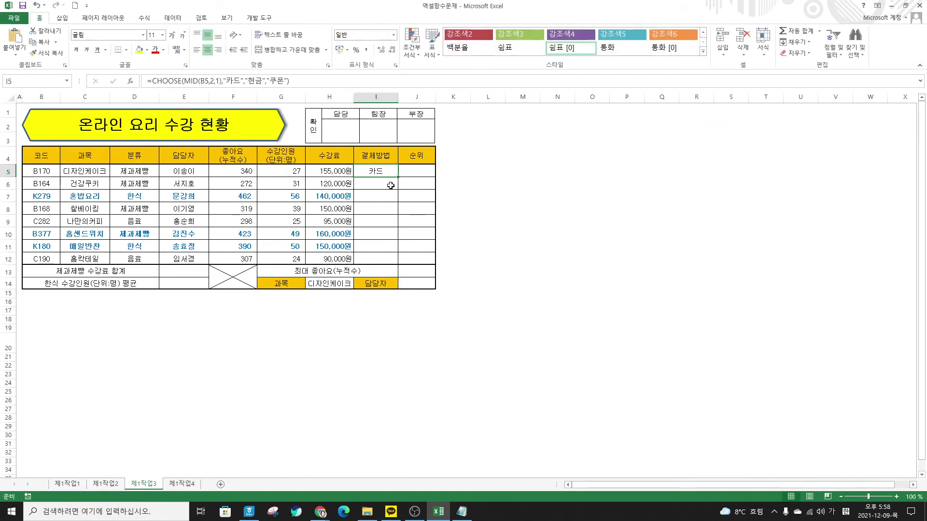
left_click_drag(399, 176, 398, 264)
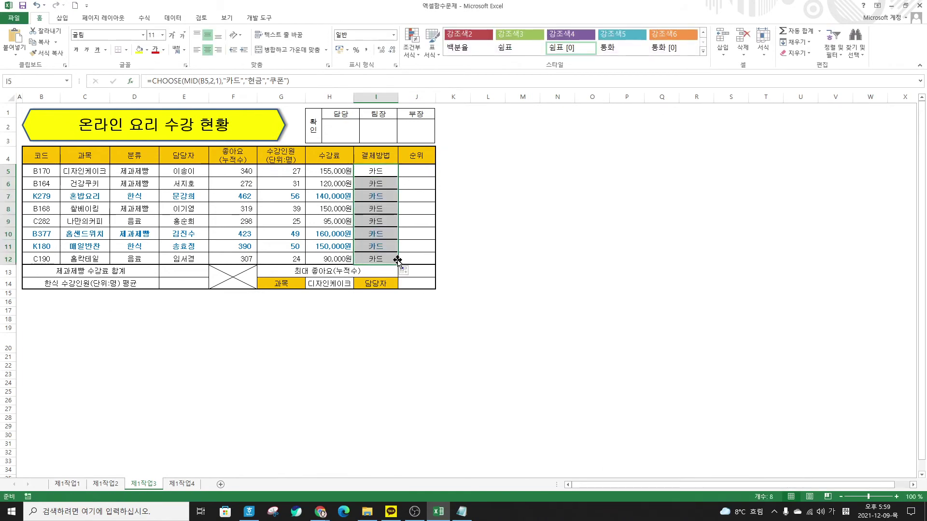
left_click(403, 271)
left_click(421, 303)
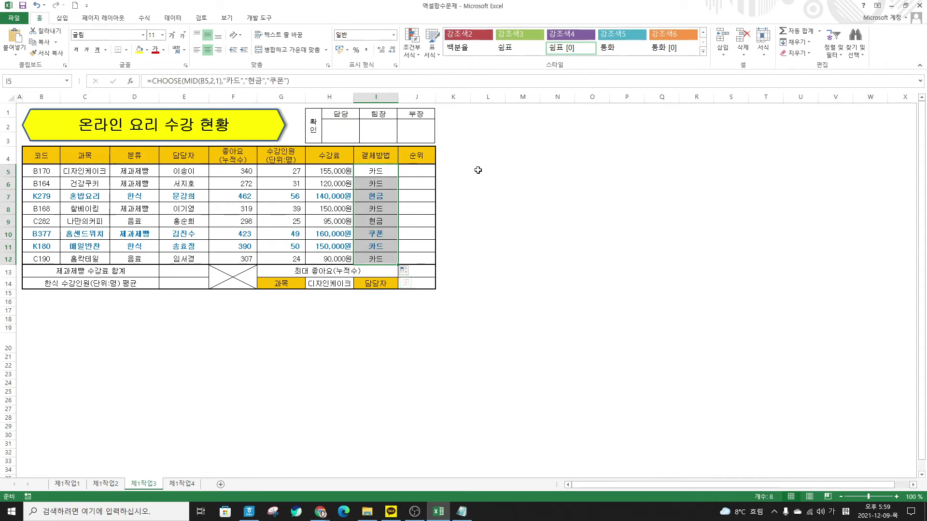
Start an IF formula in the empty cell L5 beside the table and open its function arguments.
left_click(485, 171)
type("=ㅑ")
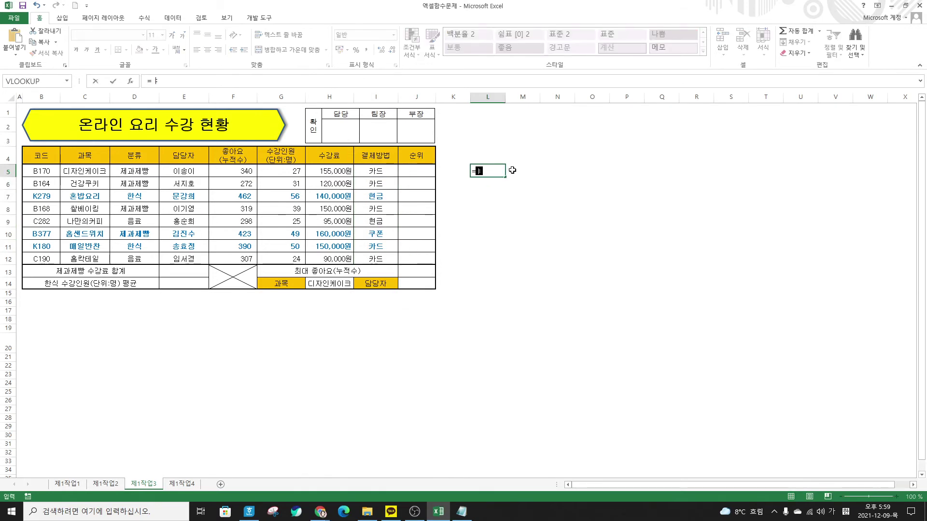
type("if")
key("Tab")
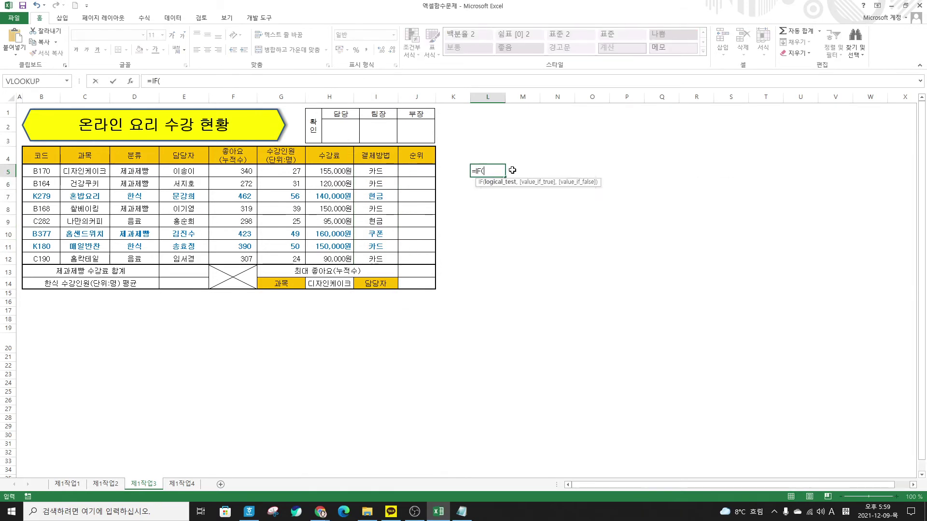
left_click(131, 81)
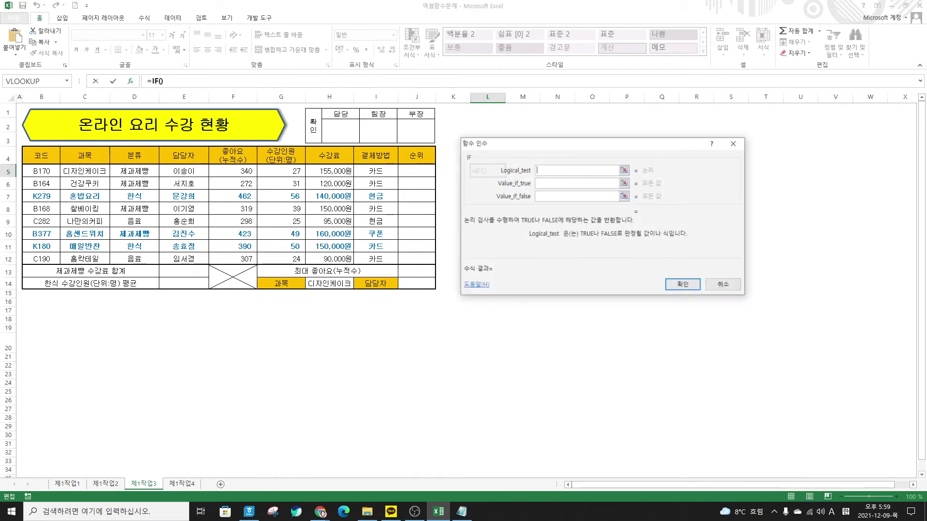
Set the Logical_test of IF to MID(B5,2,1)="1".
left_click(541, 176)
type("MID")
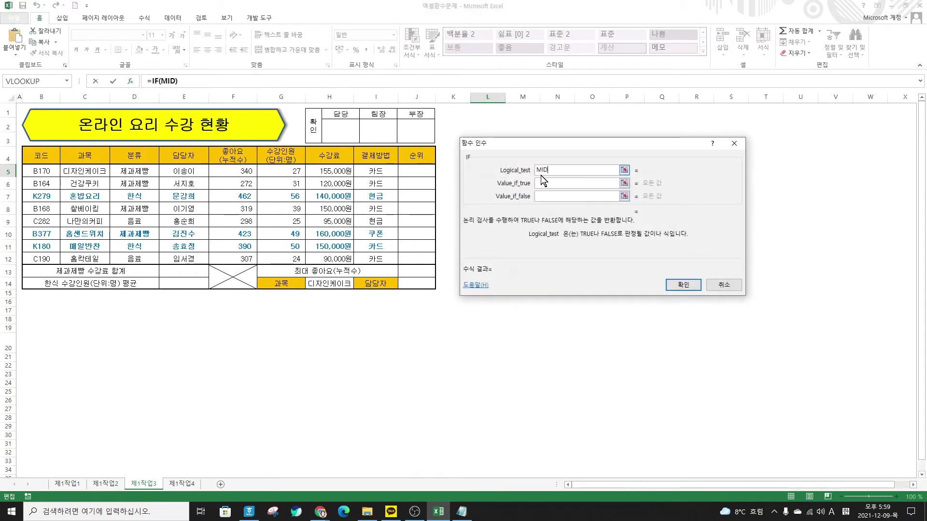
type("(")
left_click(53, 172)
type(",2,1)")
left_click(160, 81)
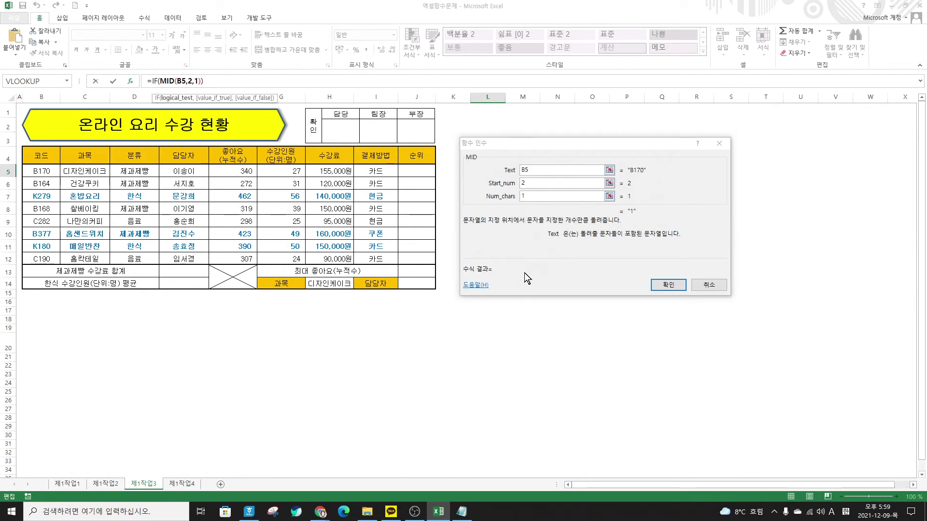
key("Left")
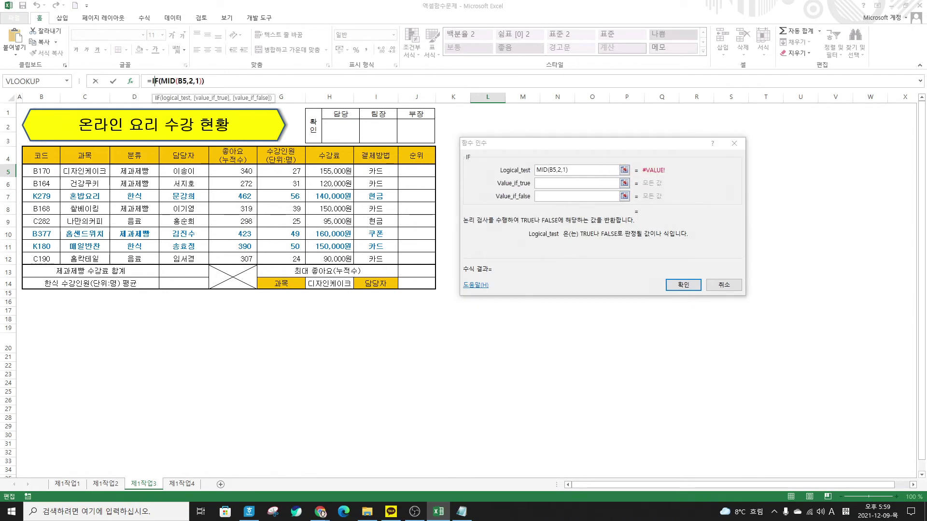
left_click(594, 173)
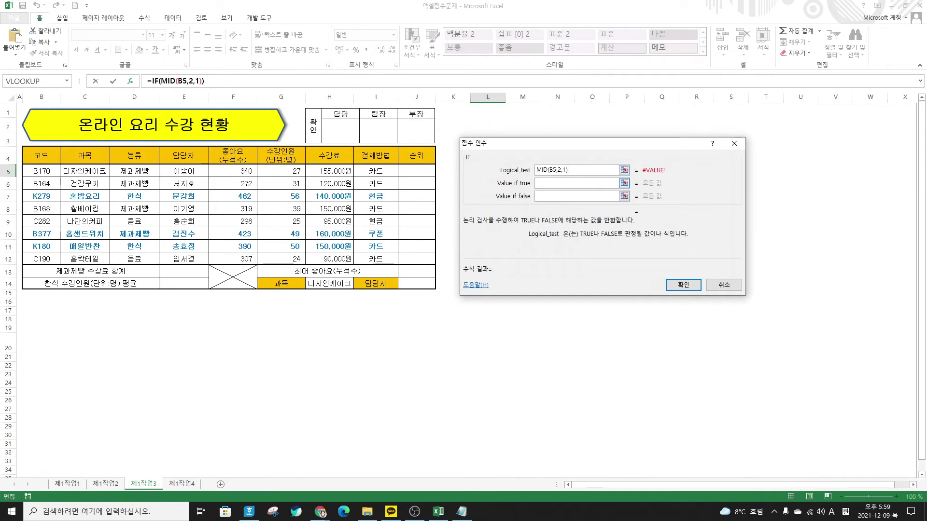
type("=\"1\"")
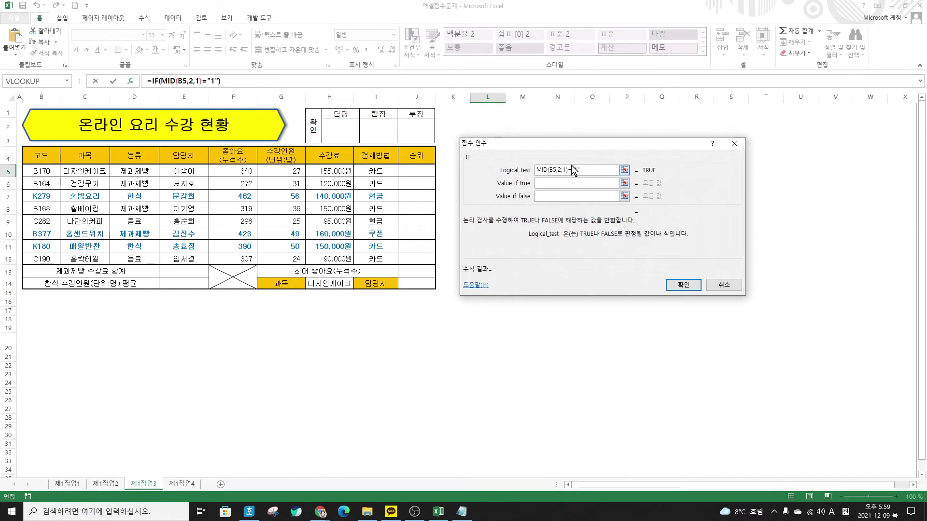
Set the Value_if_true of IF to "카드".
left_click(576, 183)
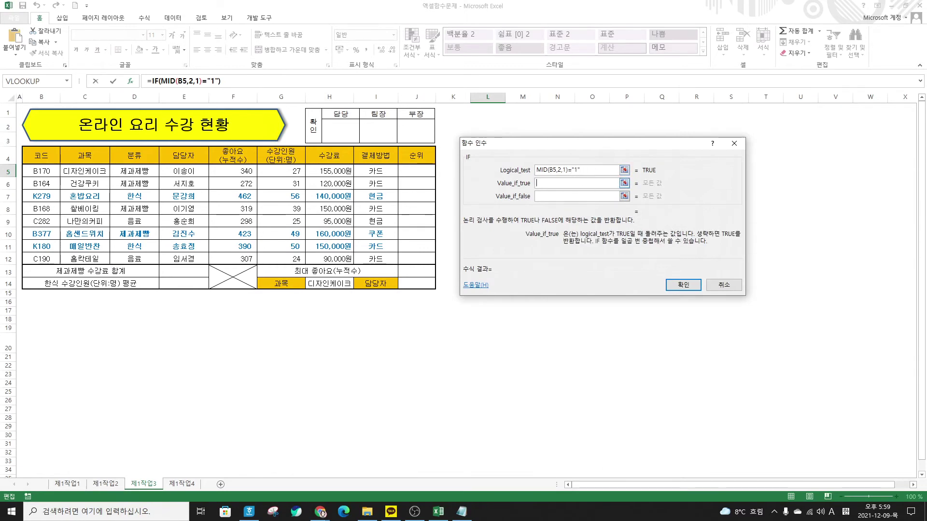
type("\"카드\"")
left_click(577, 196)
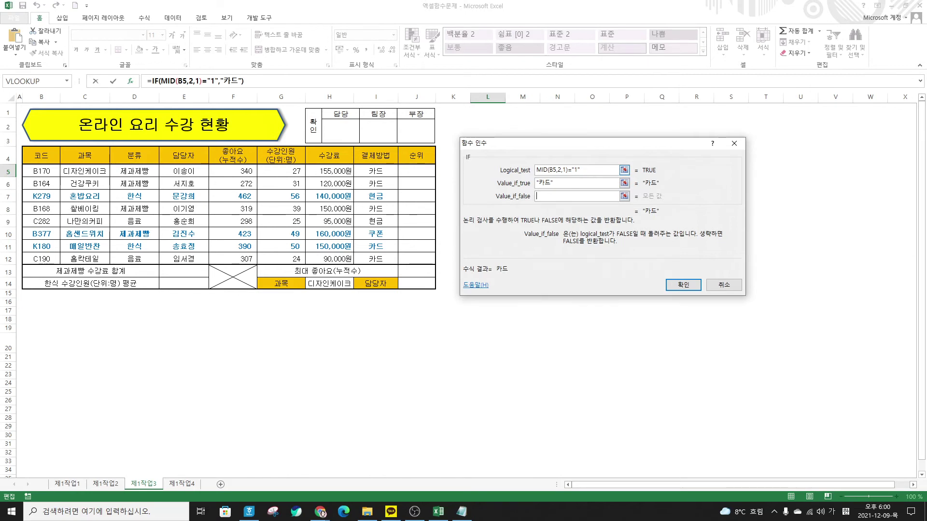
Copy the Logical_test expression, nest a second IF as the Value_if_false, and open the nested IF's arguments.
key("shift+Tab")
key("shift+Tab")
key("ctrl+c")
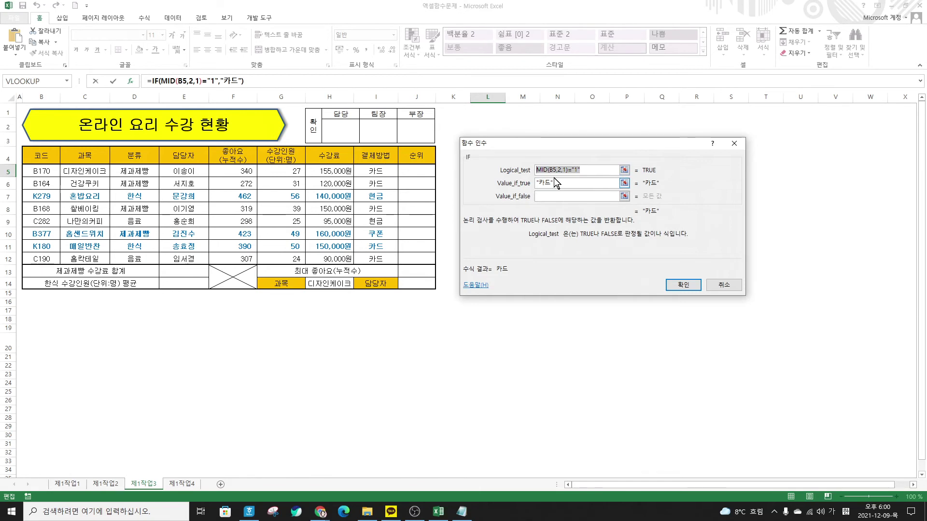
left_click(546, 197)
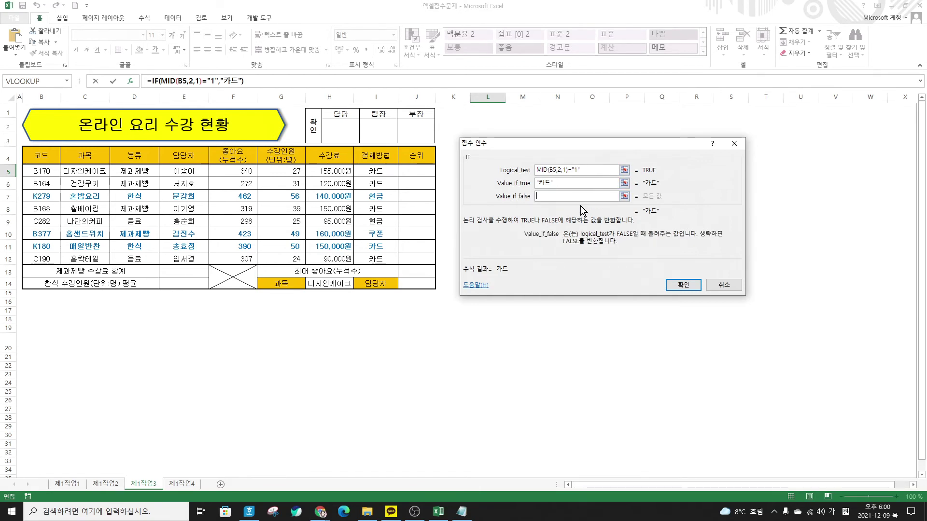
type("ㅑ")
key("BackSpace")
key("Hangul")
type("IF(")
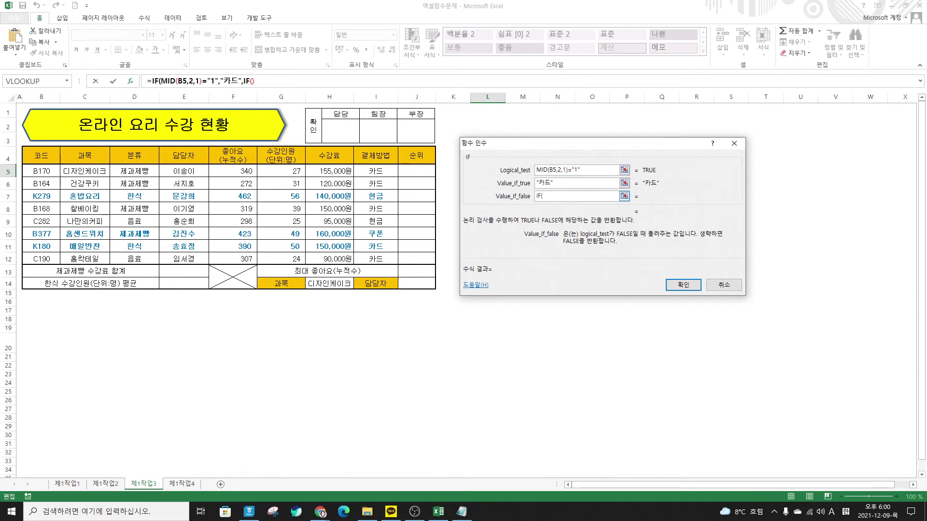
left_click(238, 81)
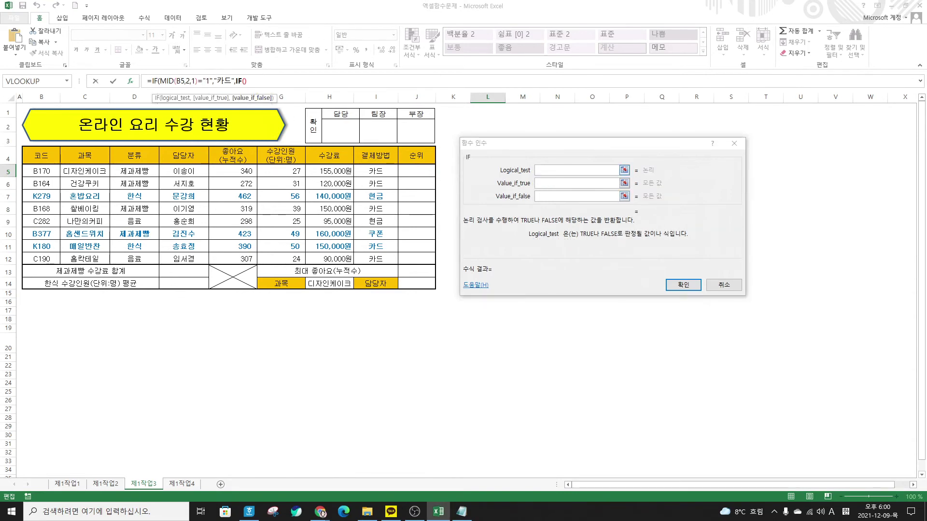
Paste the copied expression as the nested IF's Logical_test and change it to MID(B5,2,1)="2".
key("ctrl+v")
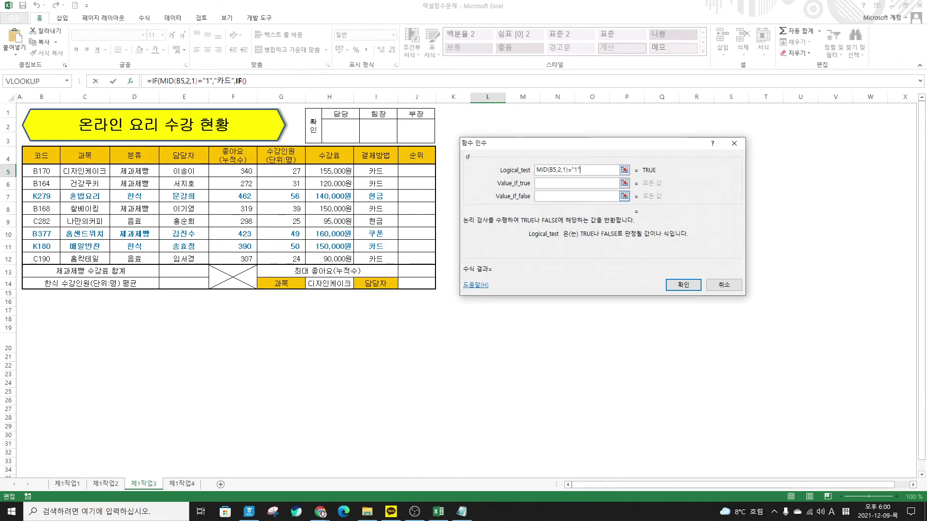
key("BackSpace")
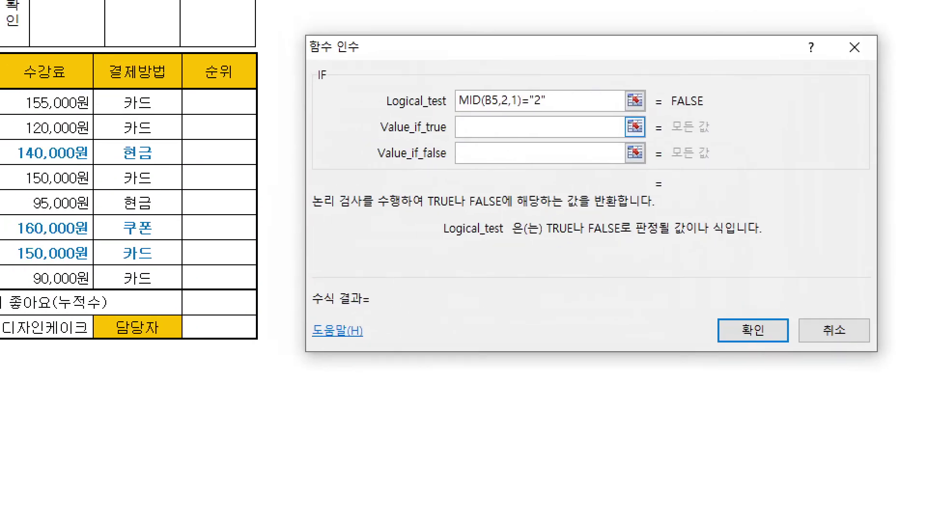
left_click(548, 191)
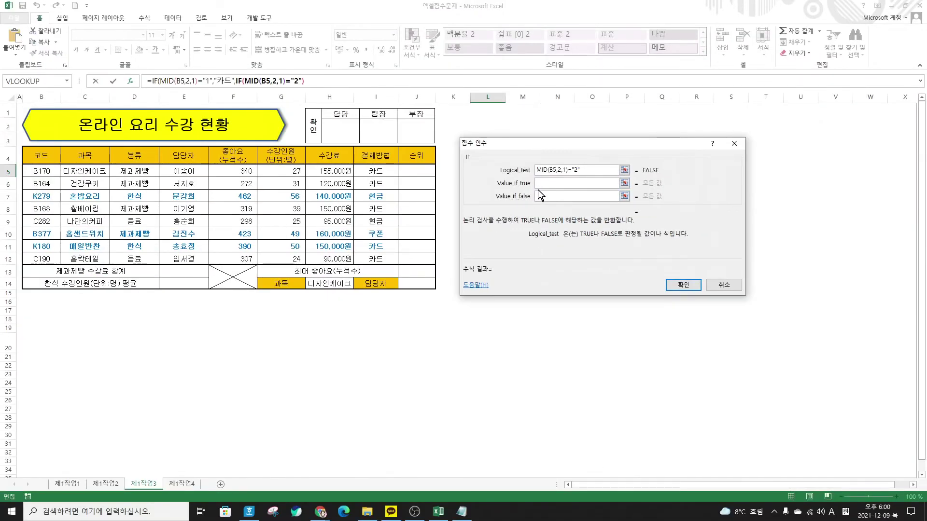
Set the nested IF's Value_if_true to "현금" and its Value_if_false to "쿠폰".
left_click(477, 152)
type("\"gus")
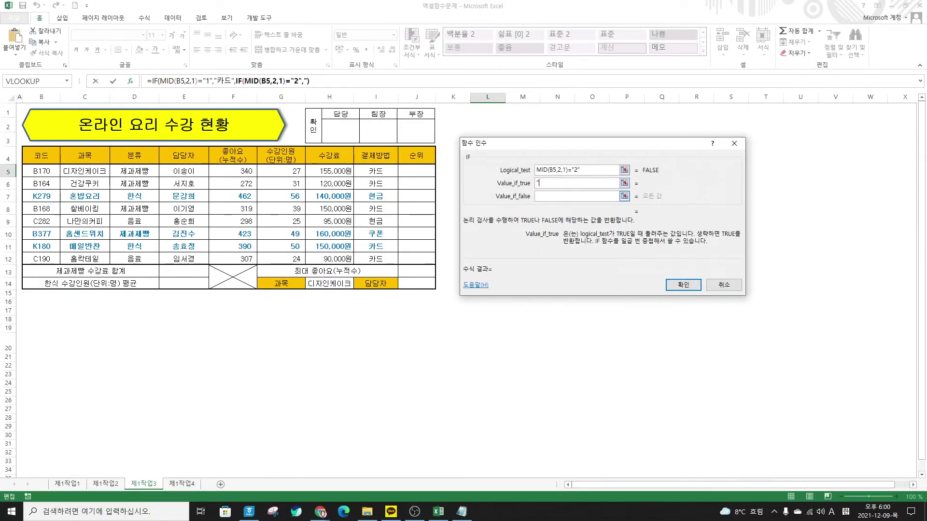
key("BackSpace")
key("BackSpace")
key("BackSpace")
type("현금\"")
left_click(566, 193)
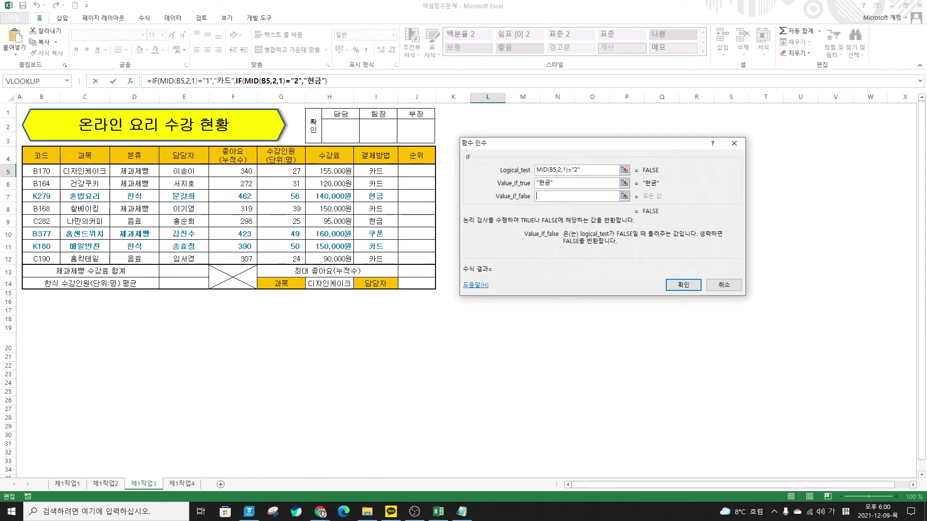
type("\"ㅋㅜ폰\"")
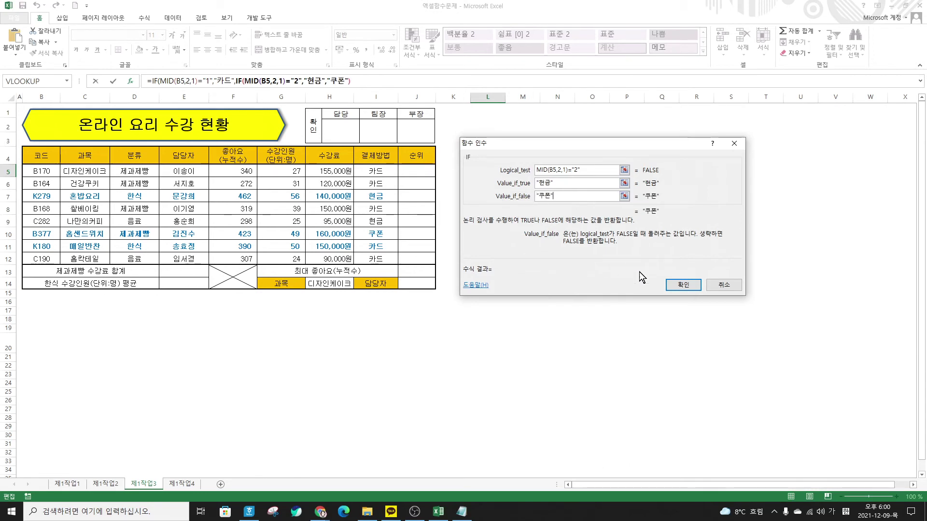
Enter the nested IF formula in L5, accept the closing-parenthesis correction, and fill it down to L12.
left_click(682, 286)
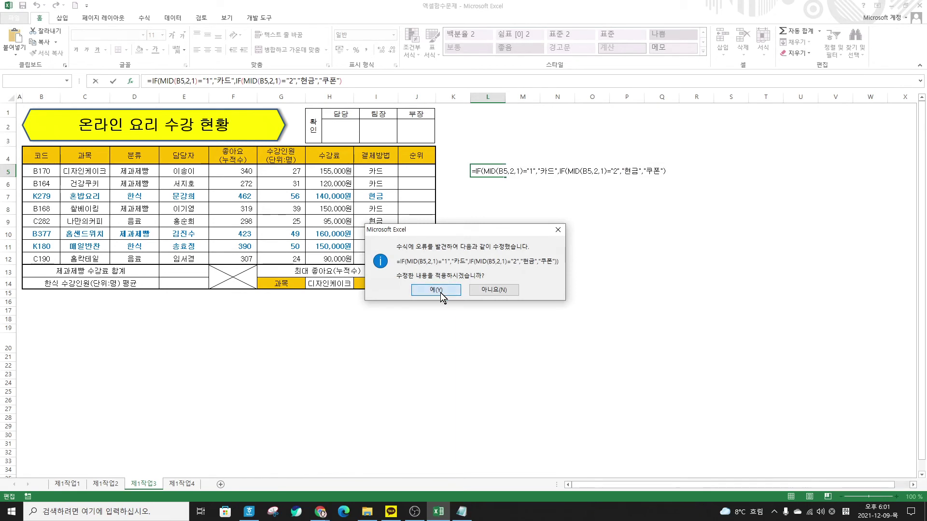
left_click(440, 293)
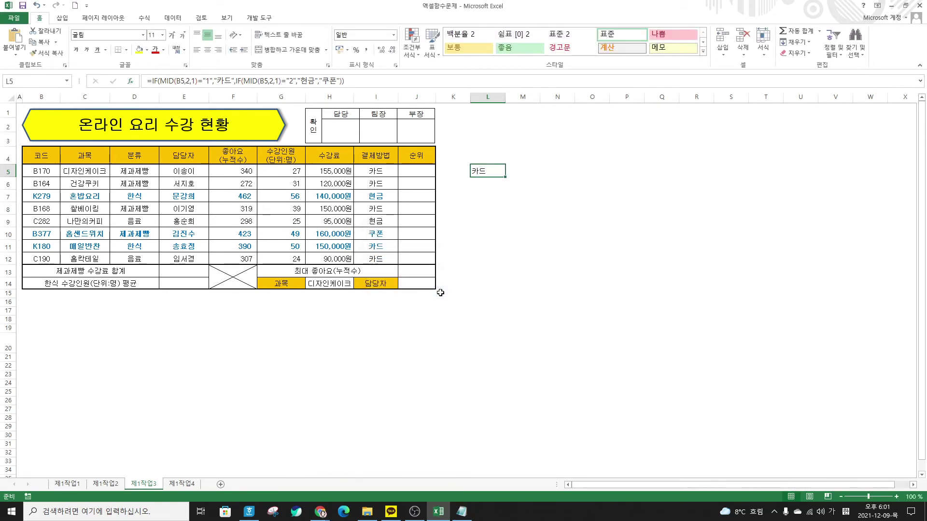
left_click_drag(505, 178, 506, 269)
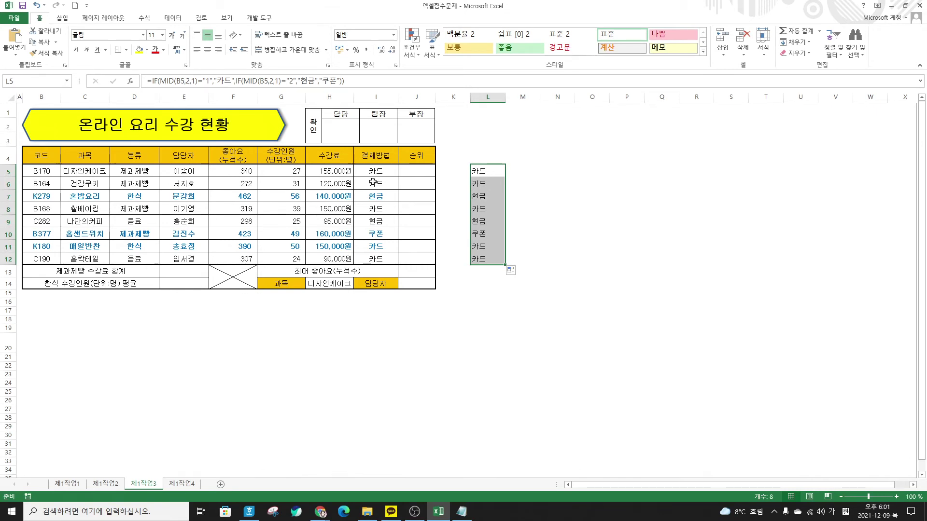
left_click(483, 185)
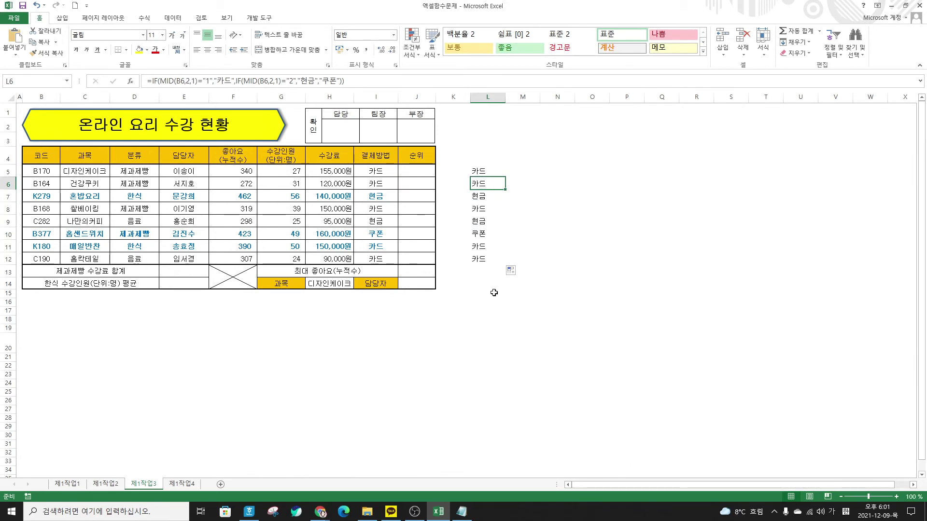
left_click_drag(480, 172, 480, 259)
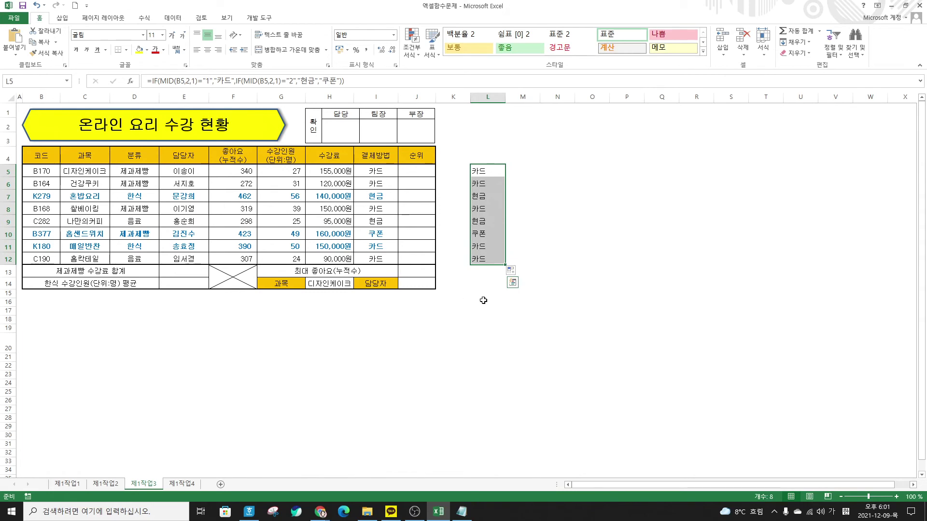
Enter the label SUMPRODUCT in cell M4.
left_click(537, 173)
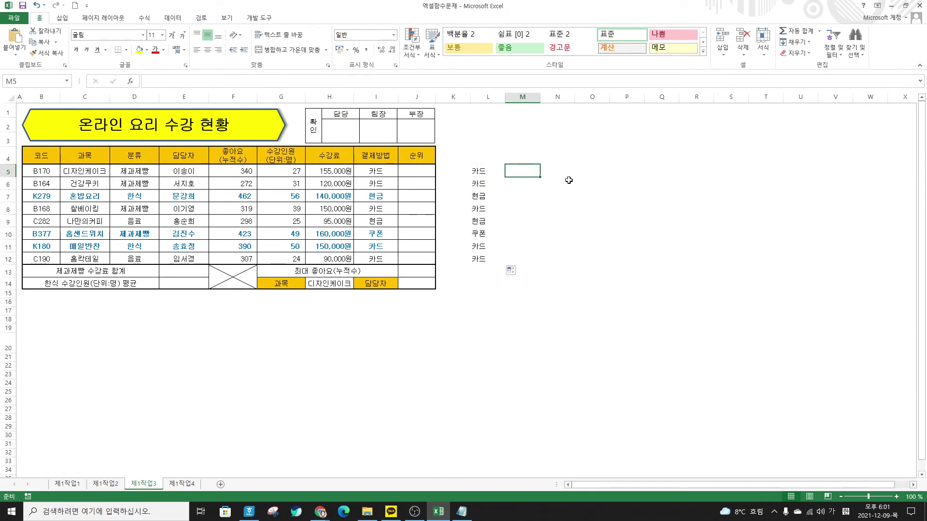
key("Up")
type("녀")
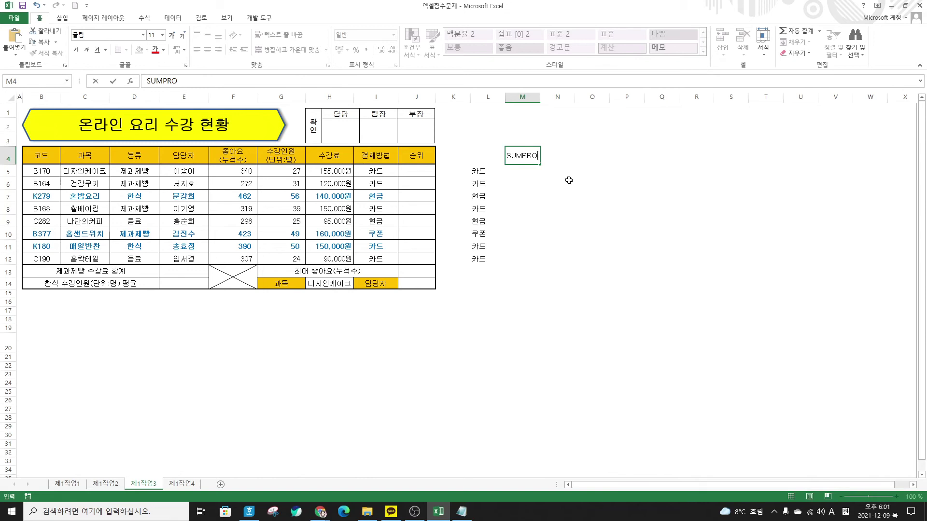
key("Return")
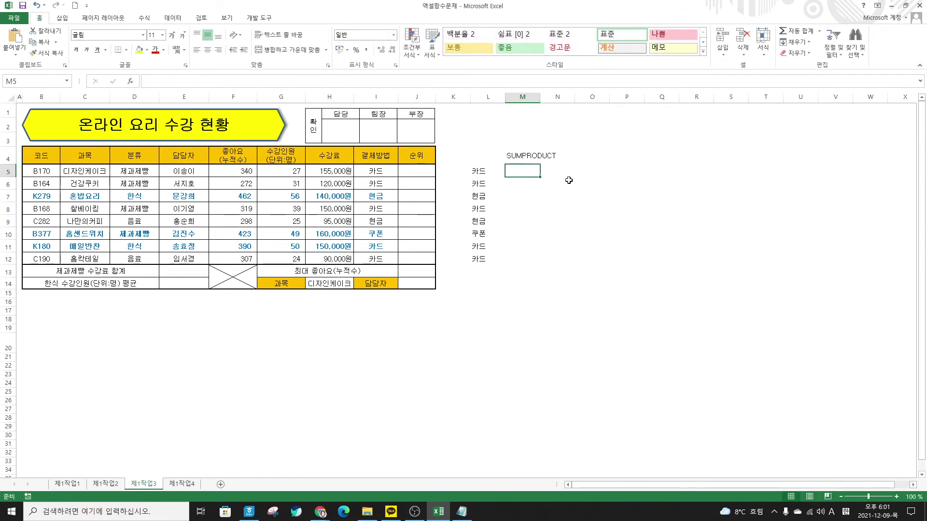
In M5, calculate SUMPRODUCT with G5:G12 as Array1 and H5:H12 as Array2, and format the result with thousands separators.
type("=")
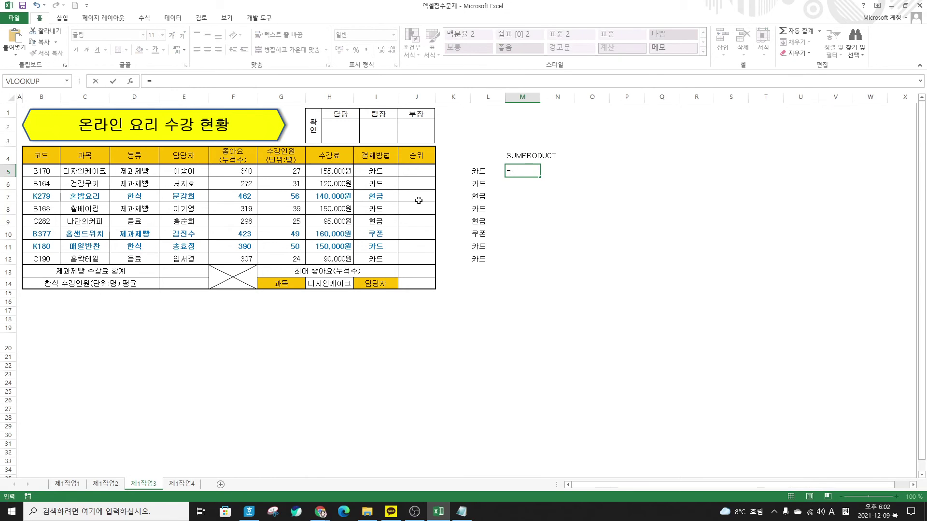
type("SU")
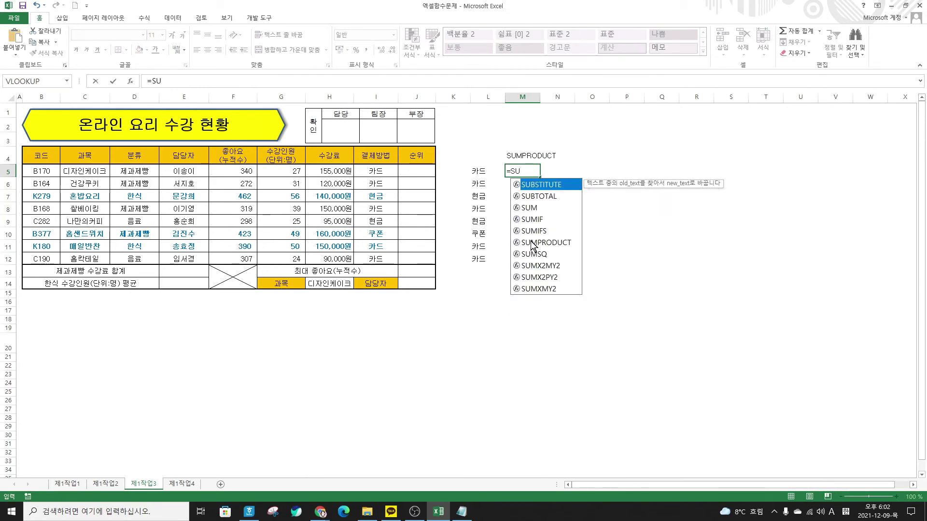
double_click(533, 243)
left_click(131, 81)
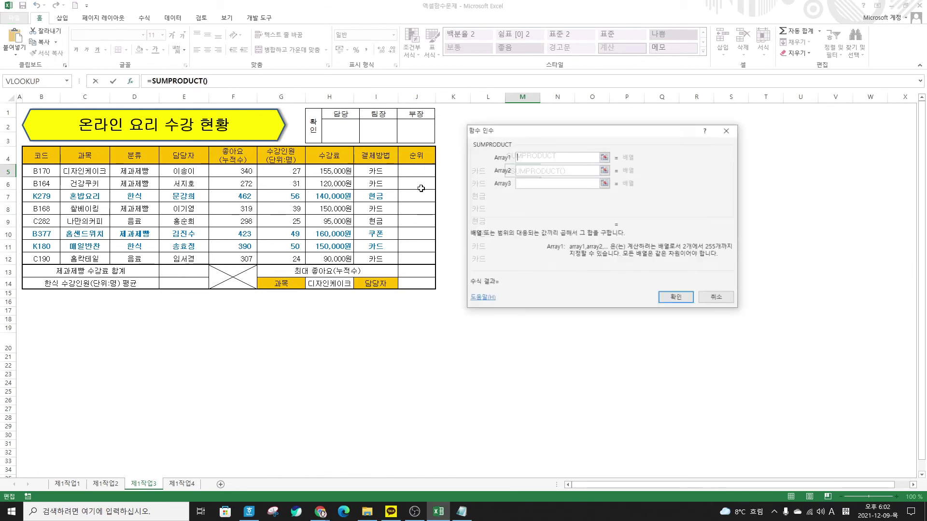
left_click_drag(519, 133, 554, 190)
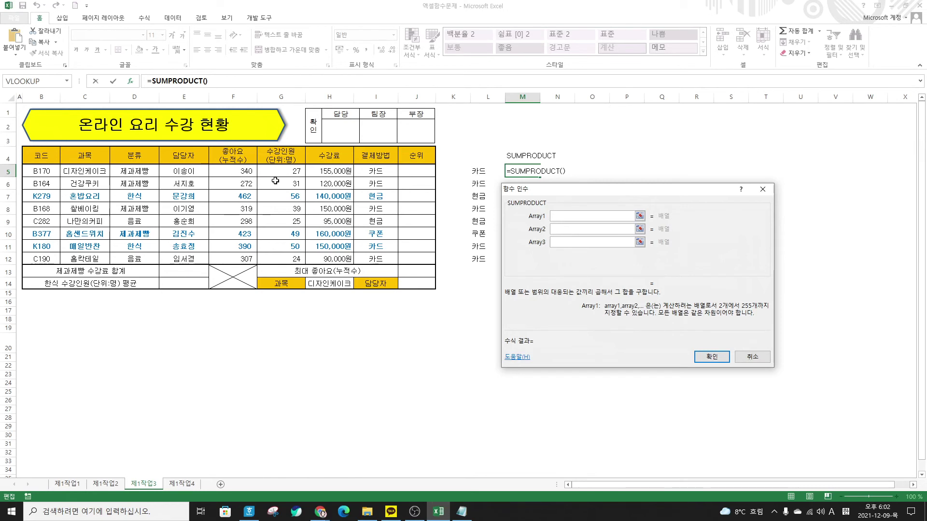
left_click_drag(278, 175, 285, 261)
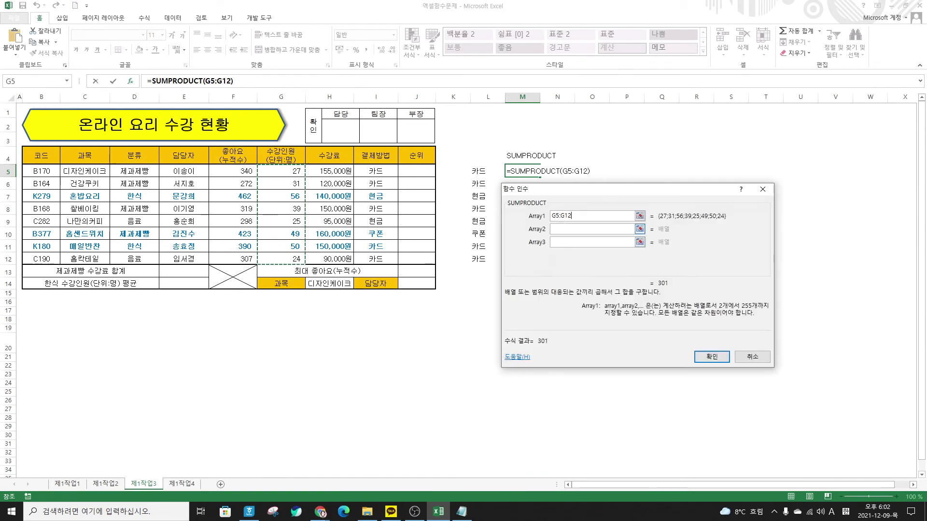
left_click(555, 228)
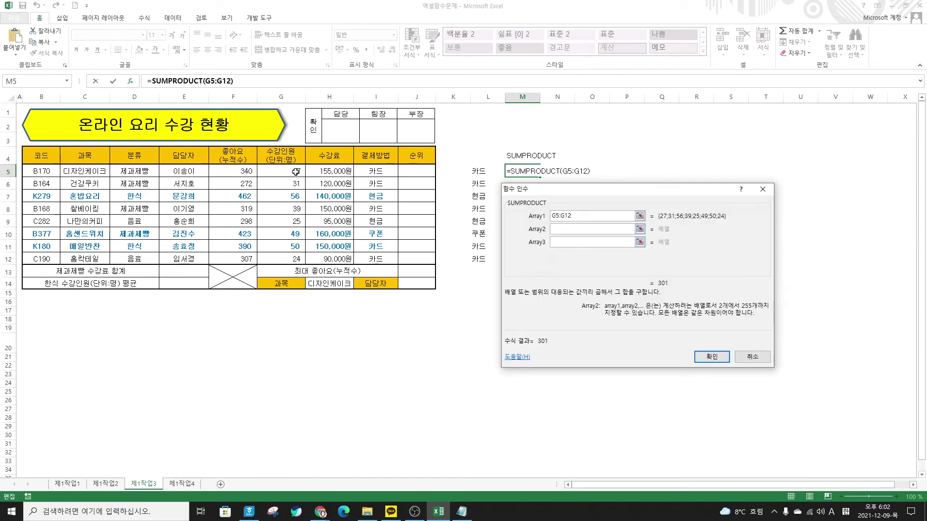
left_click_drag(333, 172, 343, 260)
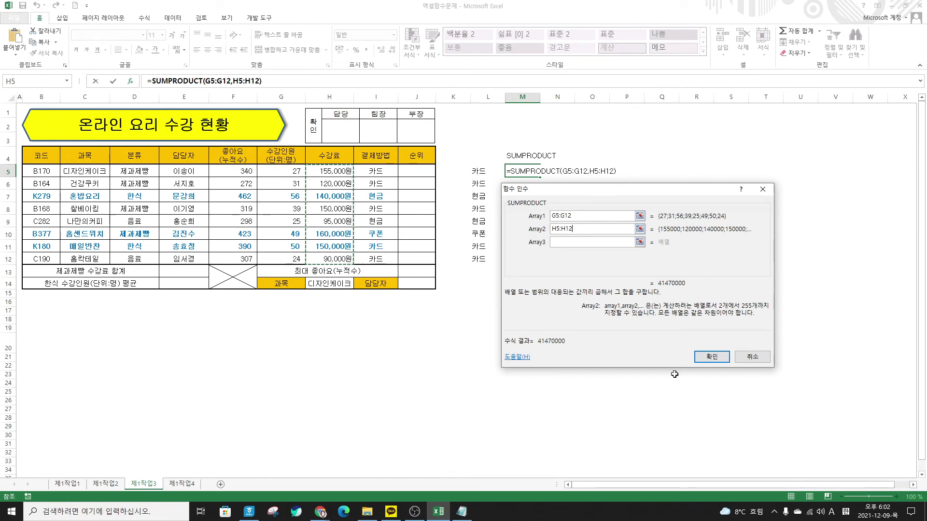
left_click(706, 357)
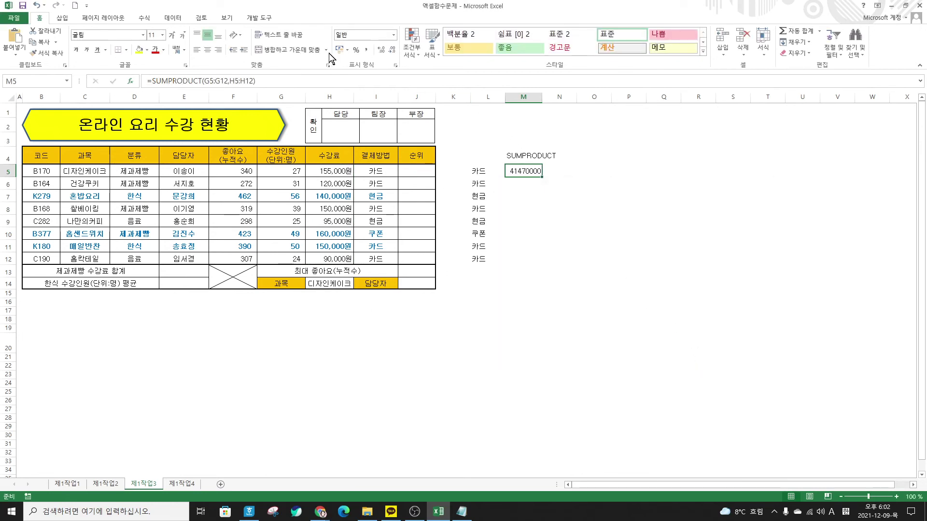
left_click(365, 50)
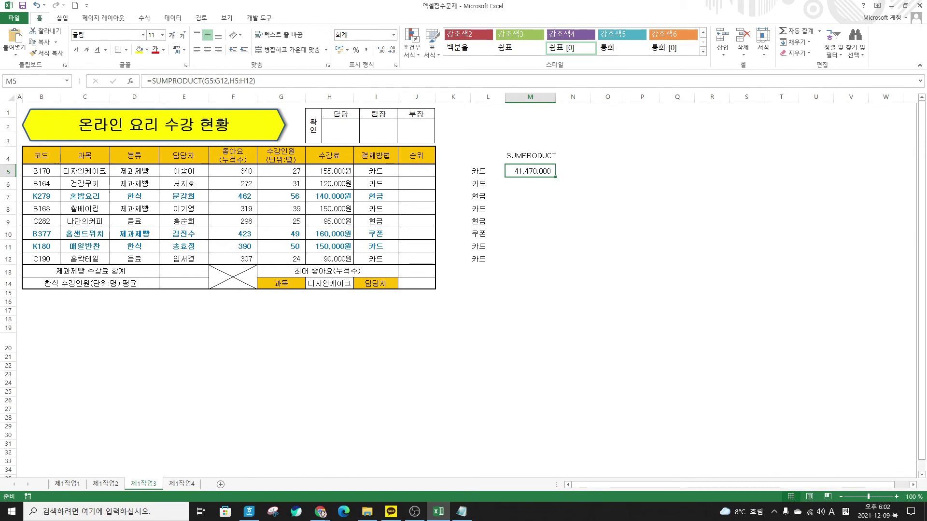
Switch to Notepad, insert 합계 before 계산 in the note's first line, and return to Excel.
left_click(462, 512)
left_click_drag(591, 210, 607, 197)
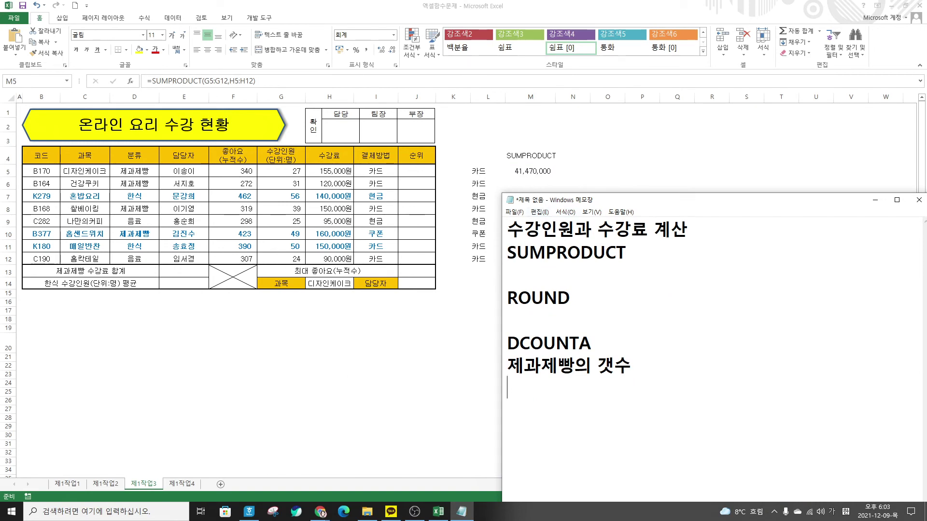
left_click(655, 229)
type("합계")
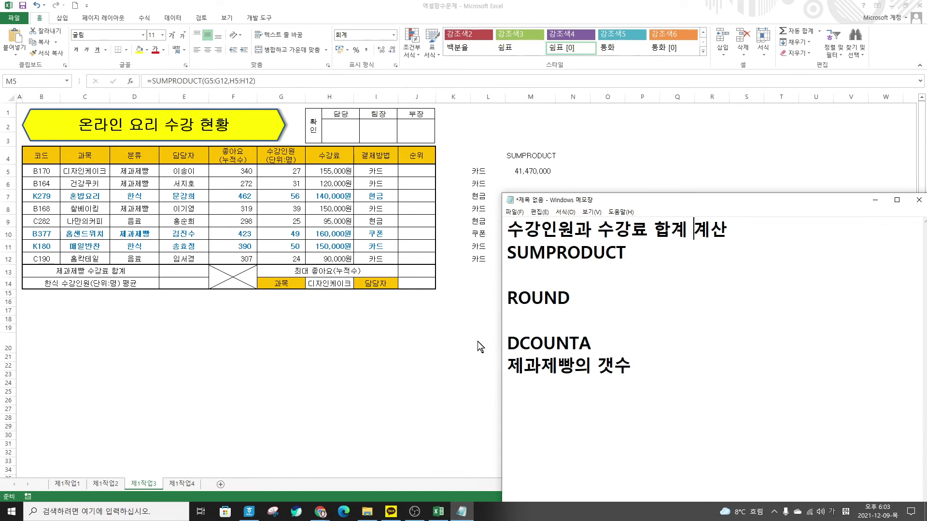
key("alt+Tab")
In M8, count the 제과제빵 entries using DCOUNTA with Database B4:H12, Field 3 and Criteria D4:D5.
left_click(530, 206)
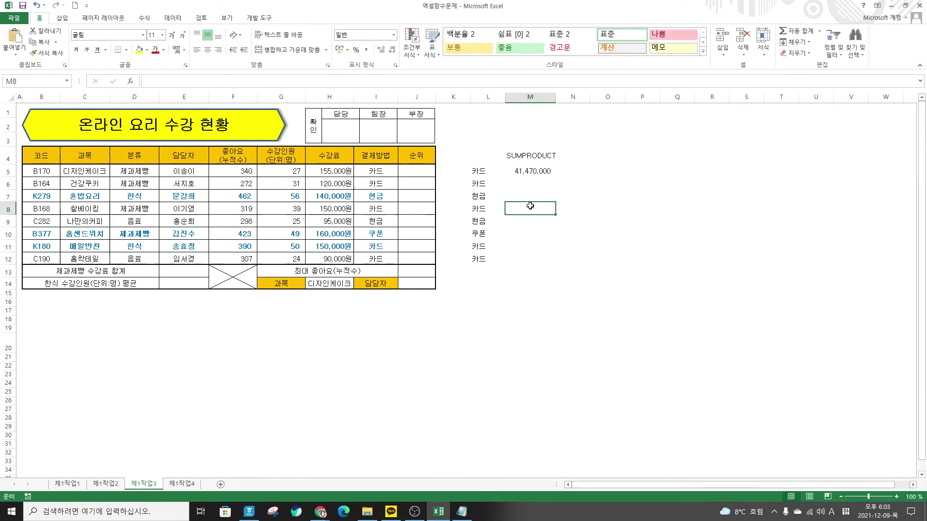
type("=DCO")
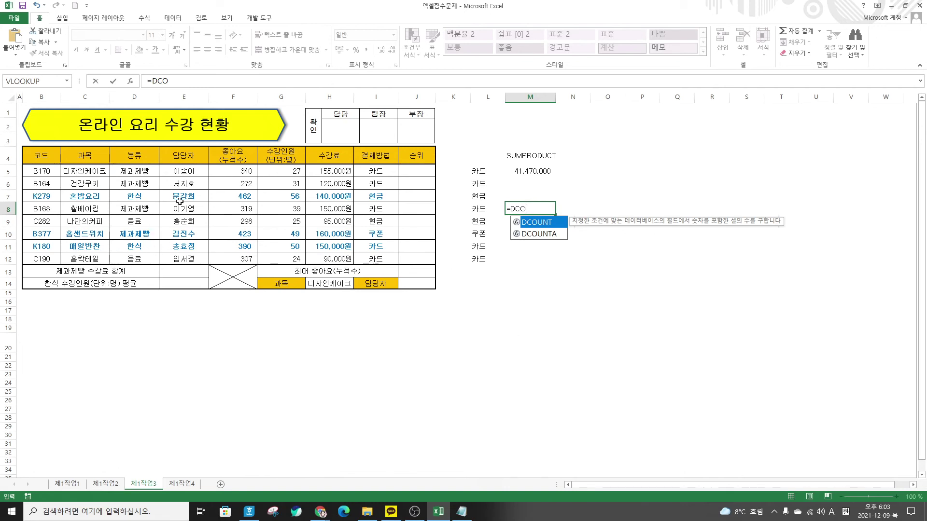
double_click(541, 235)
left_click(130, 81)
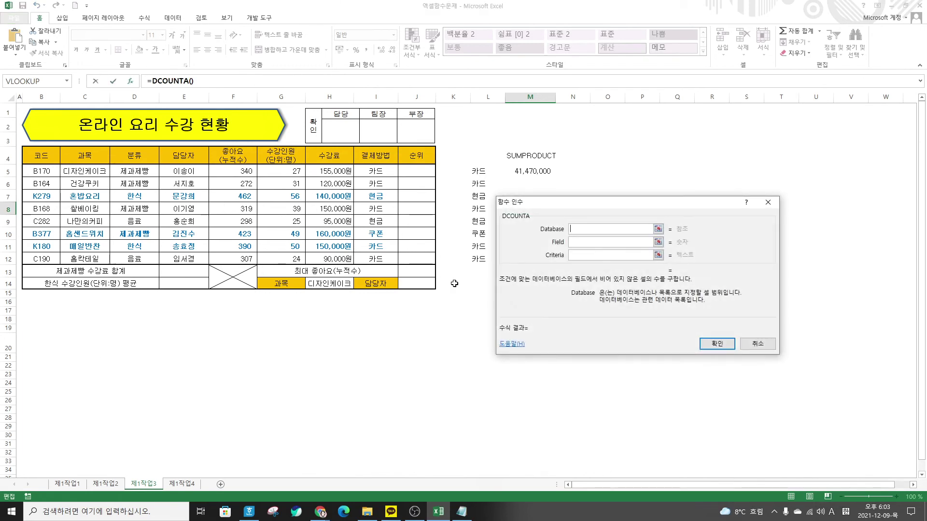
left_click_drag(566, 207, 566, 234)
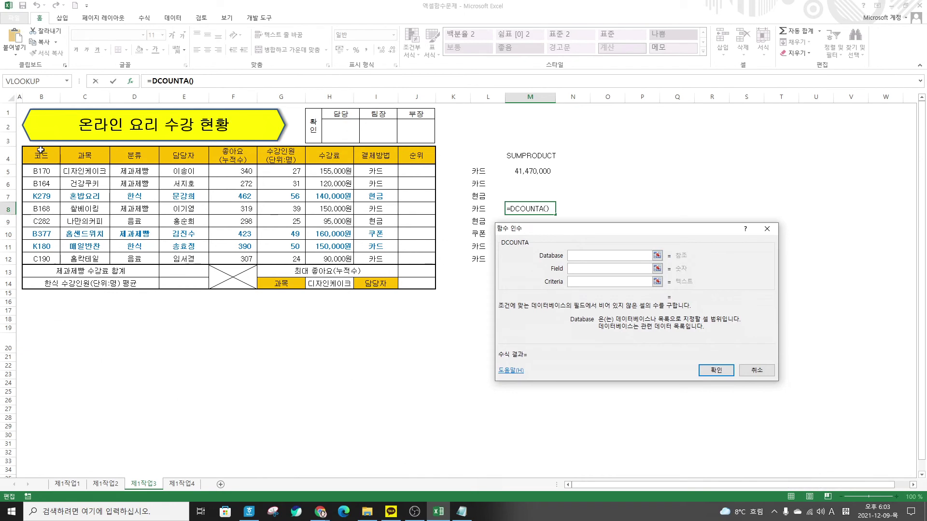
left_click_drag(41, 150, 327, 259)
left_click(584, 280)
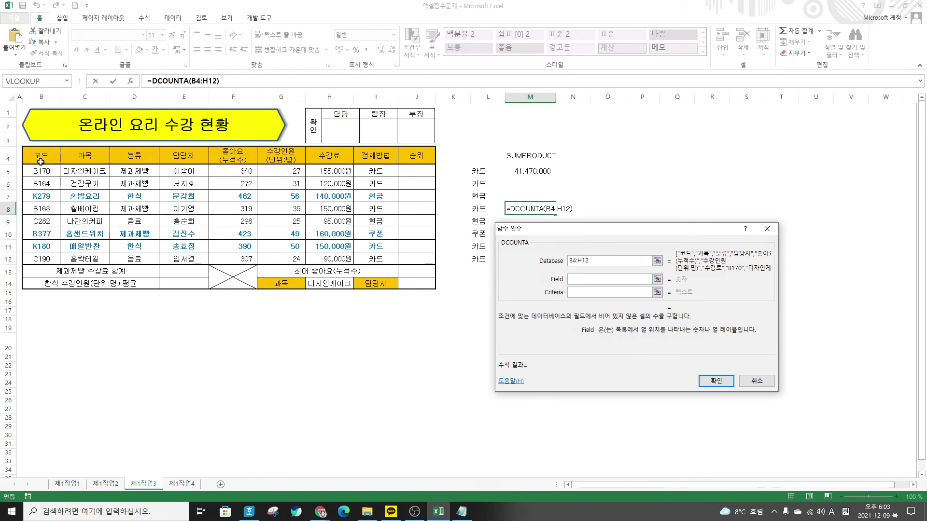
type("3")
key("Tab")
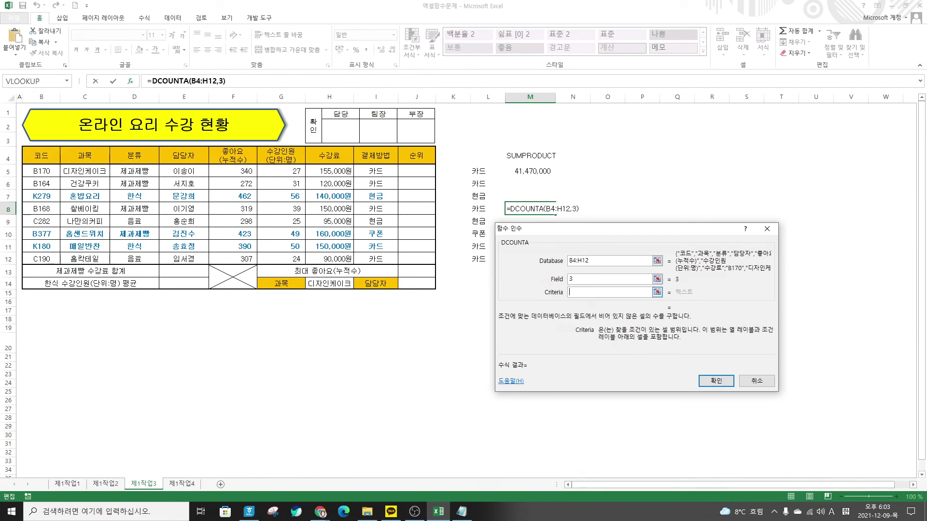
left_click(129, 158)
left_click_drag(130, 158, 145, 170)
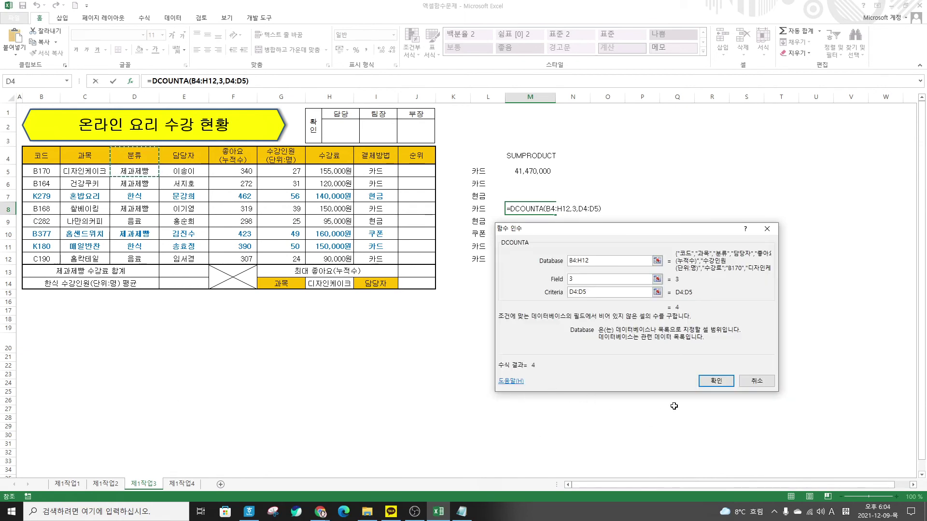
left_click(714, 382)
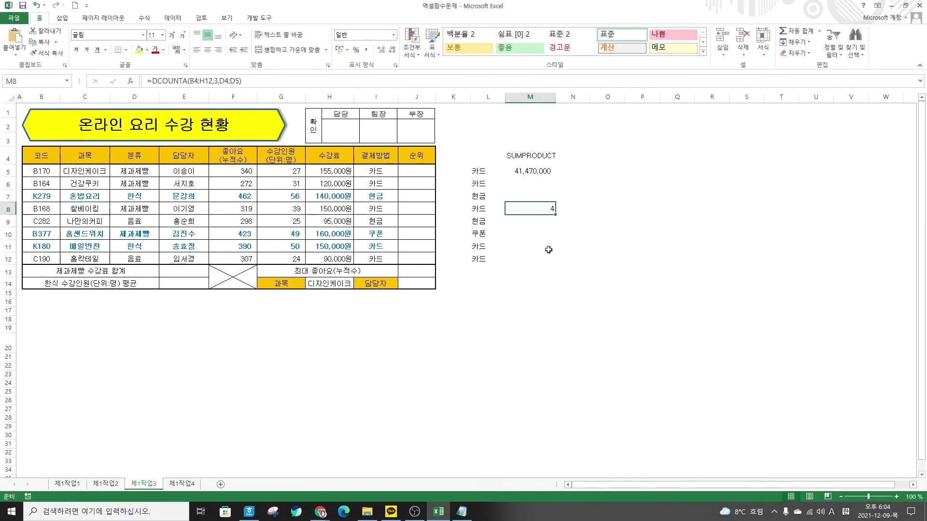
Enter the label DCOUNTA in cell M7, above the count.
left_click(528, 195)
type("DCO")
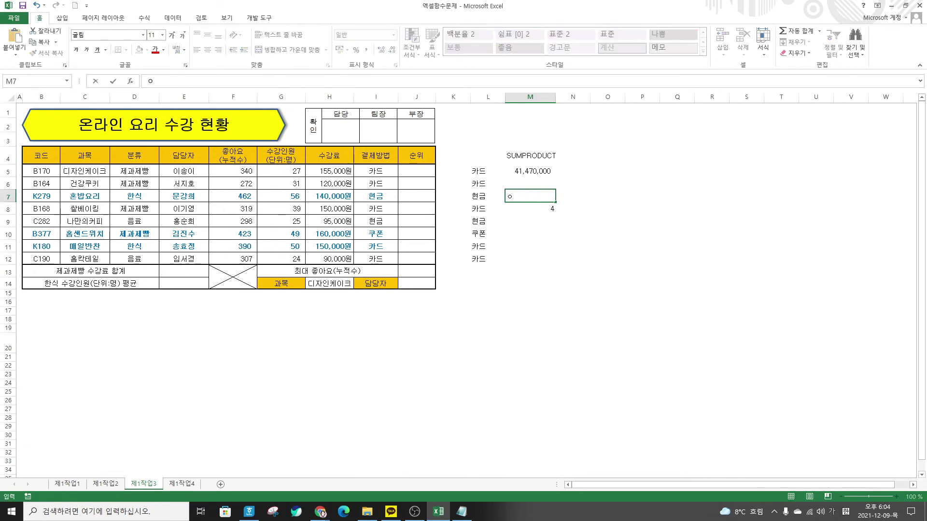
type("UNTA")
left_click(532, 239)
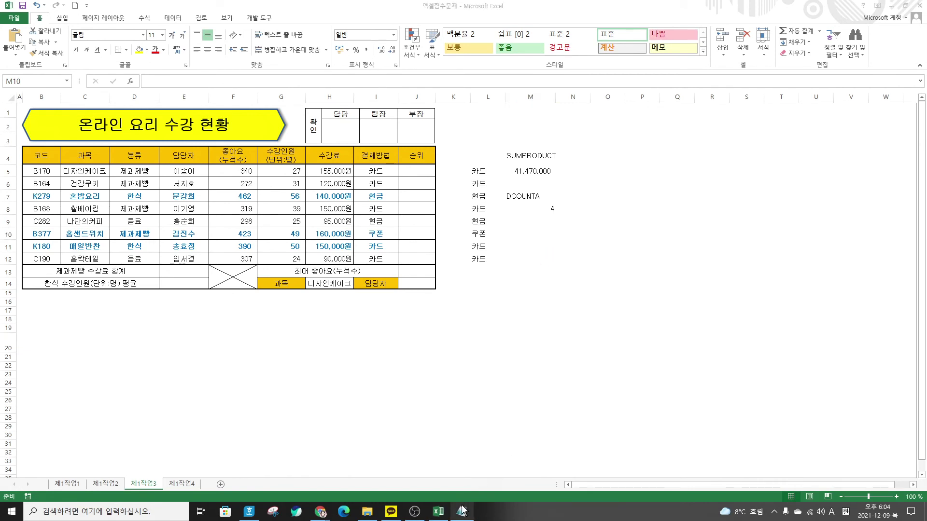
Switch to Notepad, highlight the ROUND entry in the function notes, and return to Excel.
left_click(462, 512)
left_click_drag(570, 298, 507, 298)
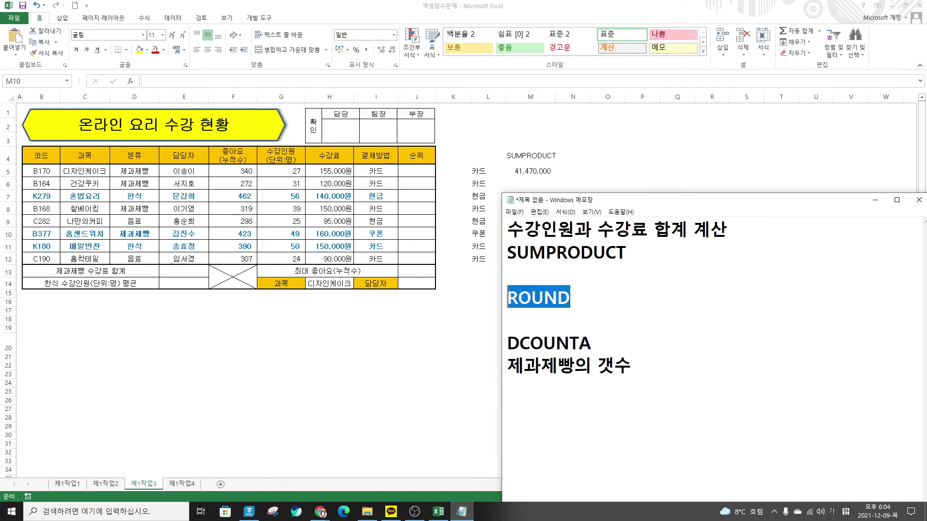
key("alt+Tab")
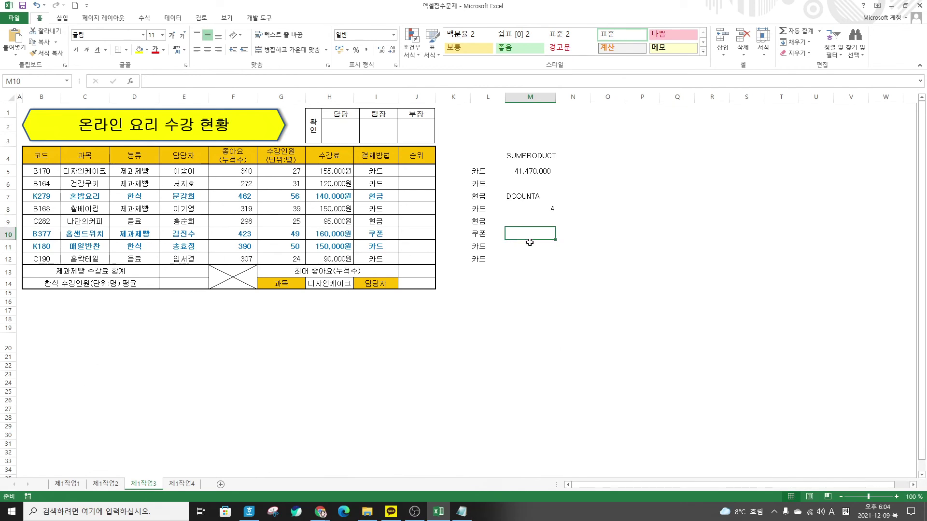
In E13, total the 제과제빵 course fees using DSUM with Database B4:H12, Field 7 and Criteria D4:D5.
left_click(187, 274)
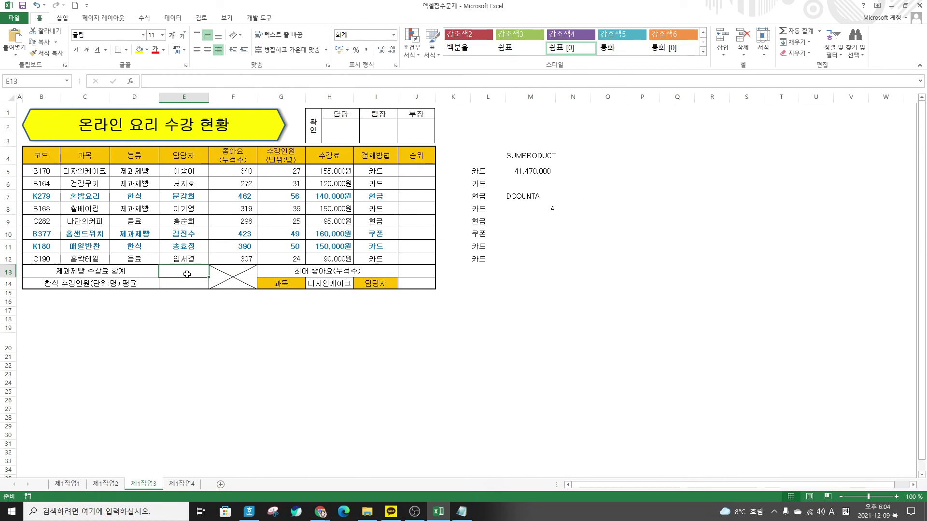
type("=DSUM")
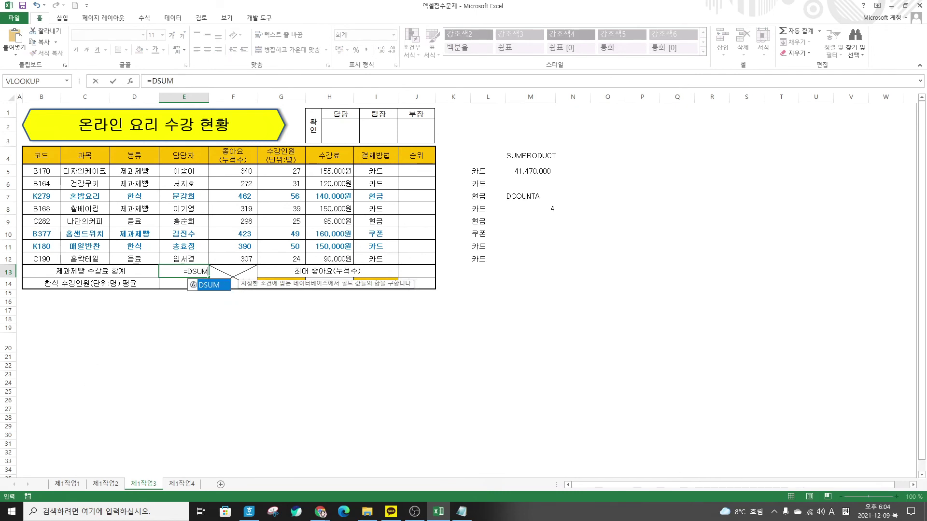
key("Tab")
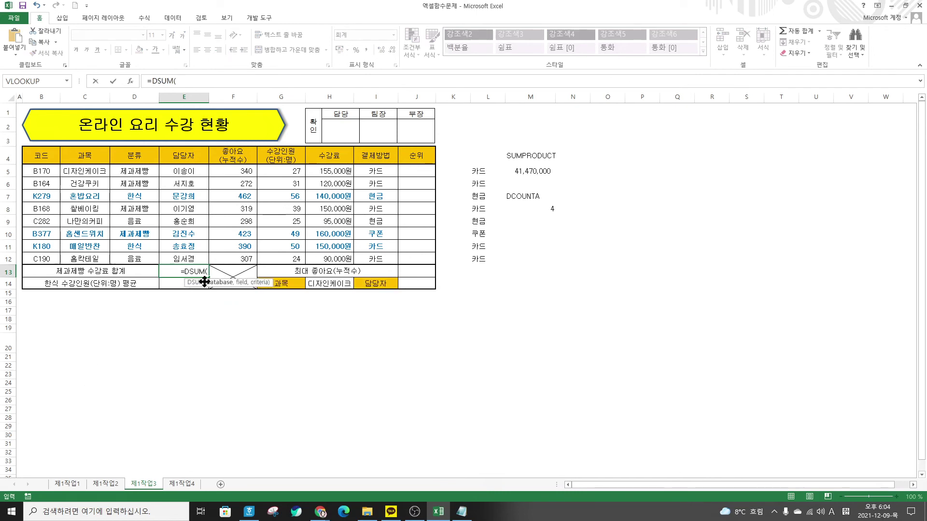
left_click(130, 80)
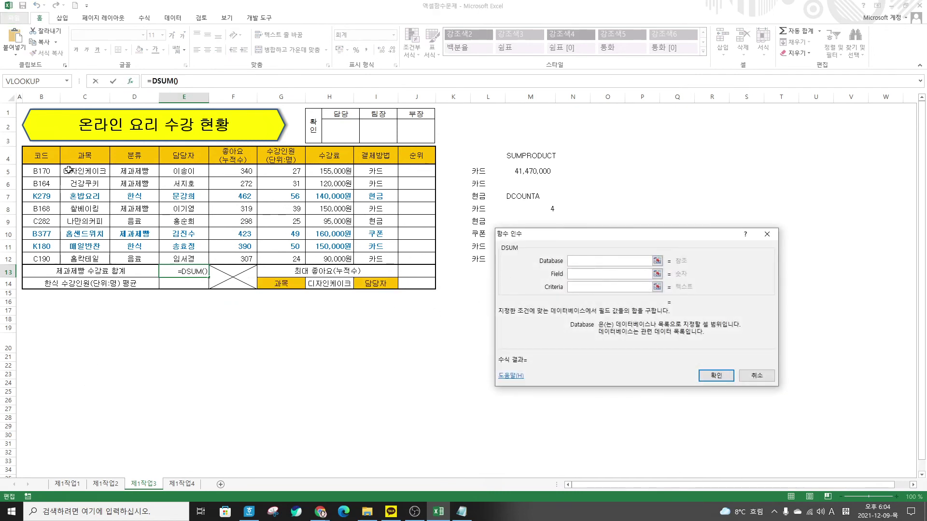
left_click_drag(40, 155, 312, 260)
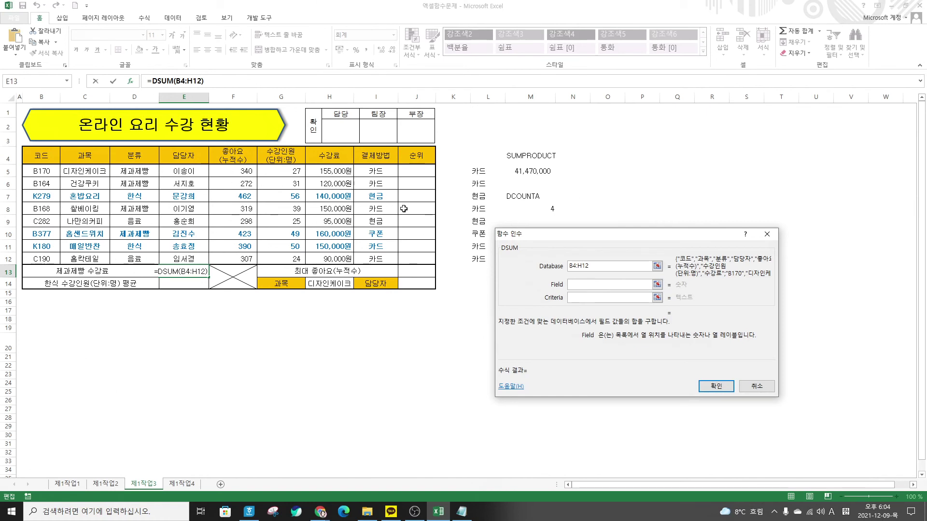
type("7")
key("Tab")
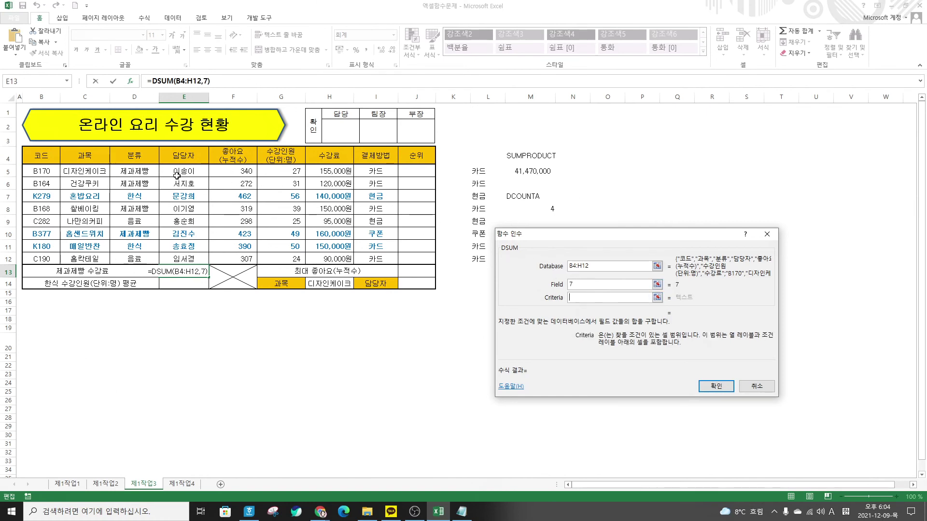
left_click_drag(139, 155, 142, 170)
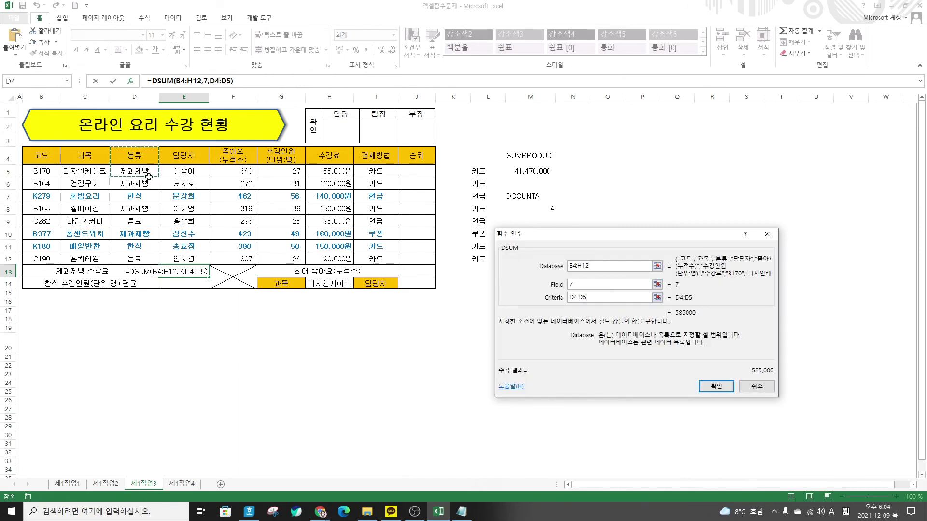
left_click(716, 387)
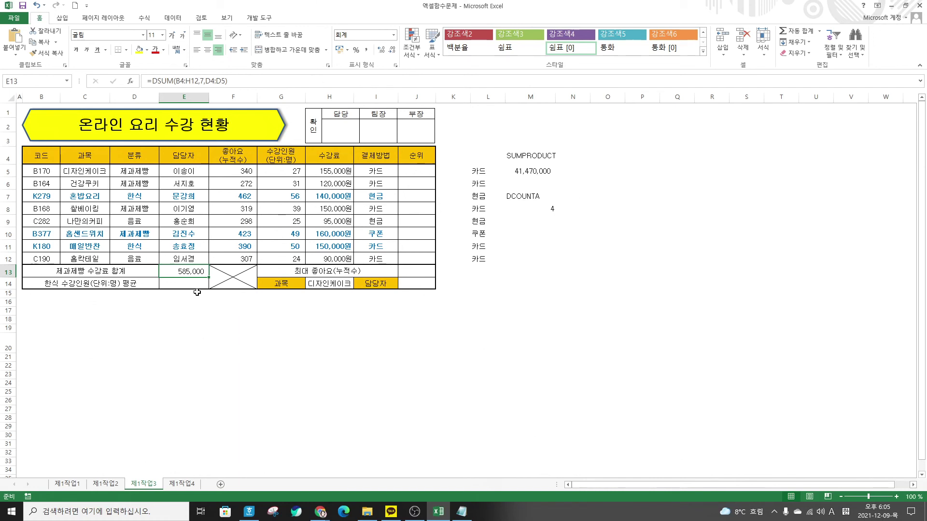
Change the 수강료 values to 200000 in H5 and 2,222,222 in H6.
left_click(343, 172)
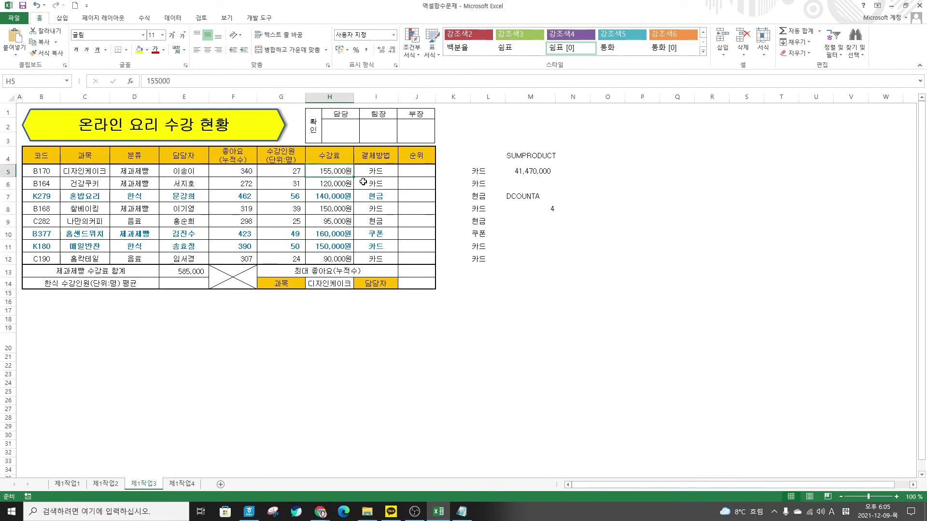
type("200000")
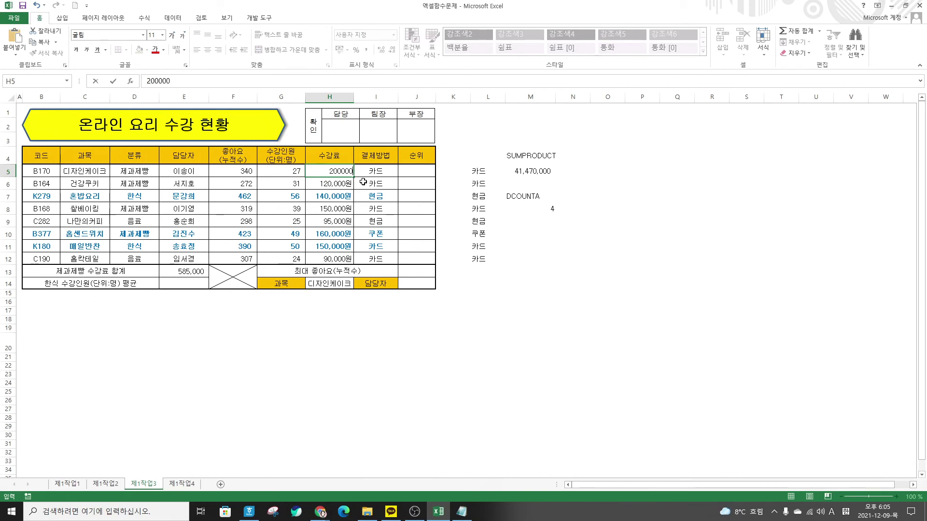
key("Return")
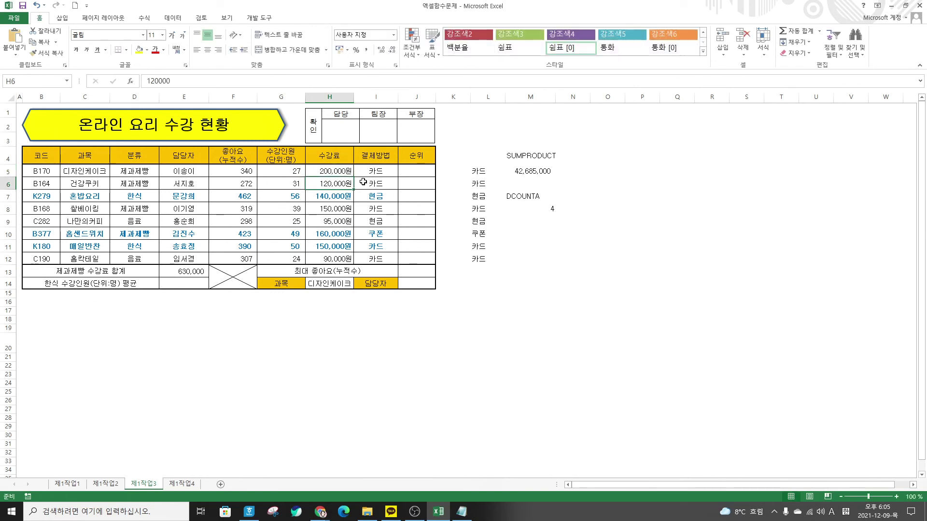
type("2,222,222")
key("Return")
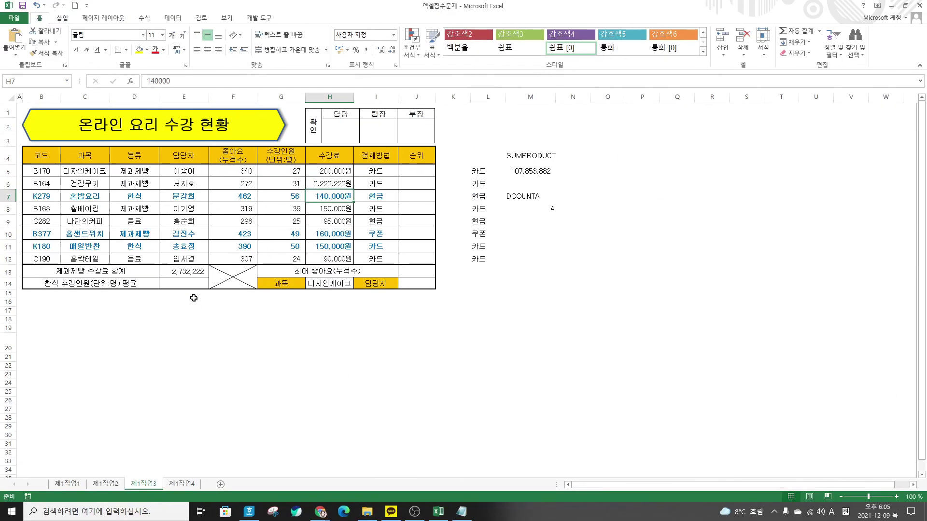
Enter the label ROUND in M10 and the note (반올림) beside it in N10.
left_click(529, 223)
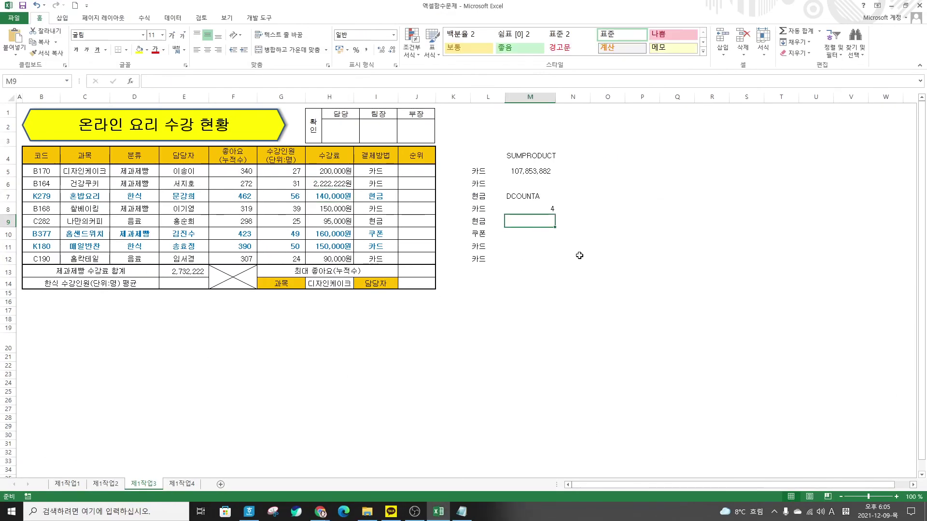
key("Down")
type("RO")
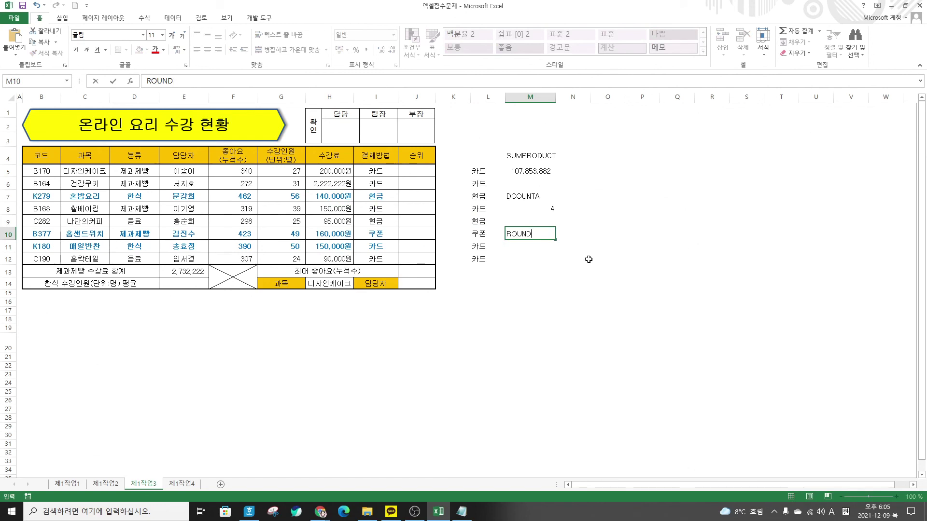
key("Tab")
type("(")
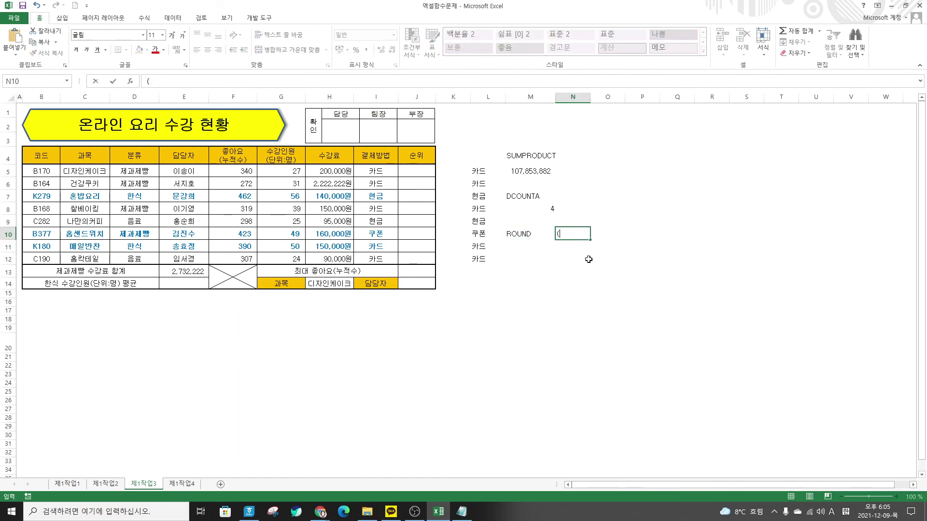
type("반올리, 정수")
key("BackSpace")
key("BackSpace")
key("BackSpace")
key("BackSpace")
key("Return")
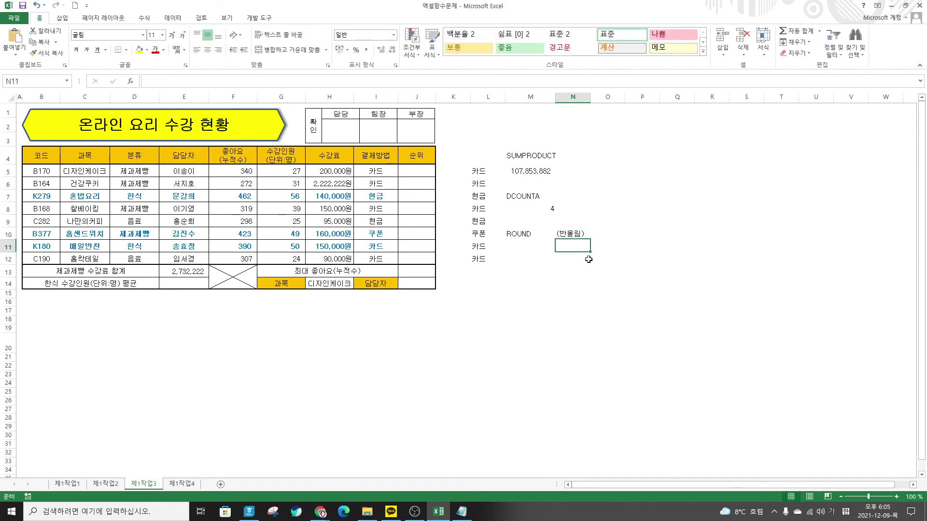
Begin a ROUND formula in M11 that takes the 제과제빵 fee total in E13 as its number.
left_click(525, 248)
type("=")
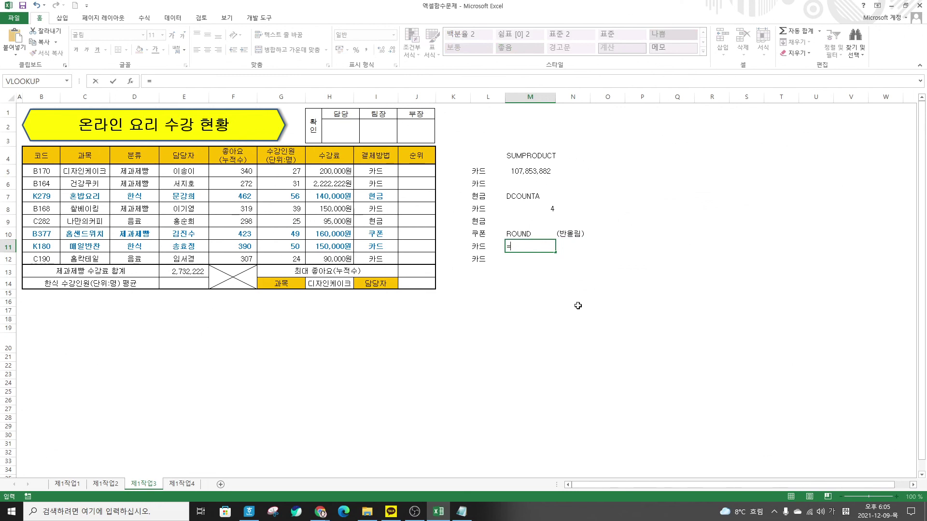
type("ㄱ")
key("BackSpace")
type("RO")
left_click(539, 274)
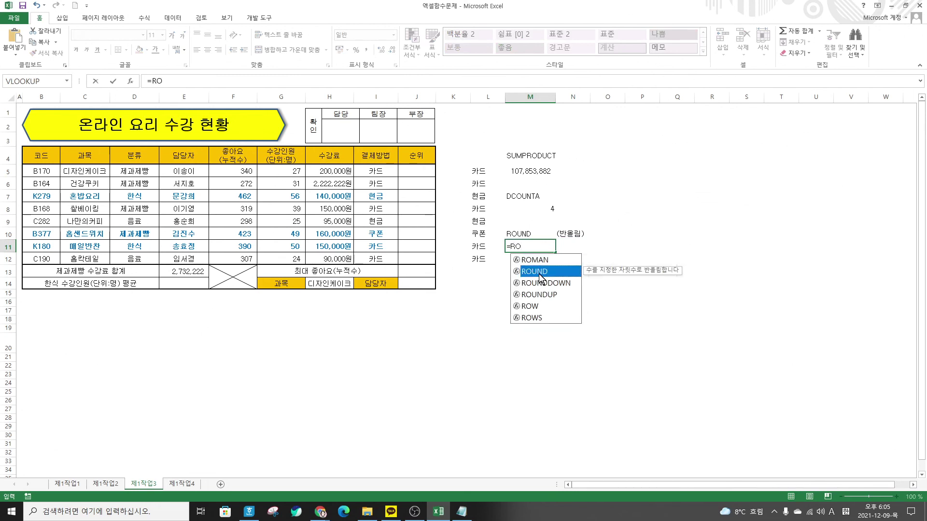
double_click(539, 274)
left_click(178, 275)
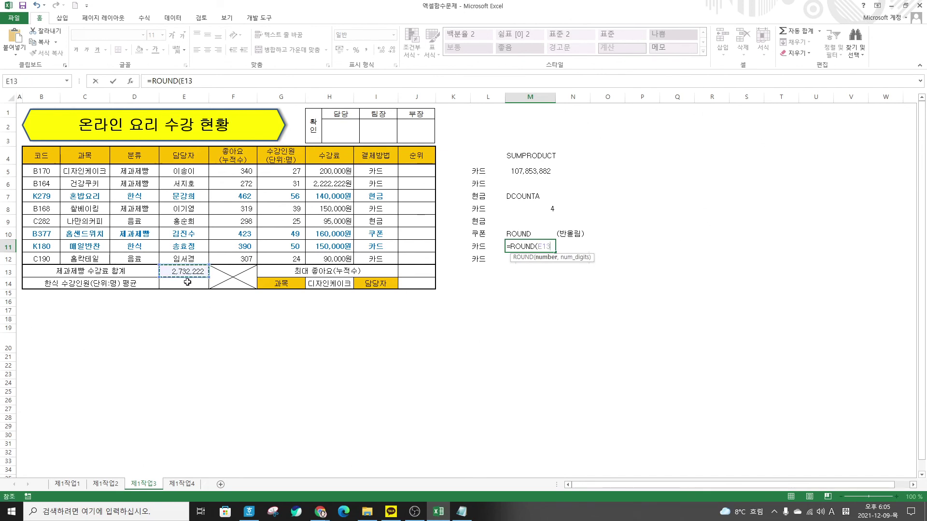
Set the ROUND formula's Num_digits to -3 to round to thousands, and complete the formula in M11.
left_click(130, 81)
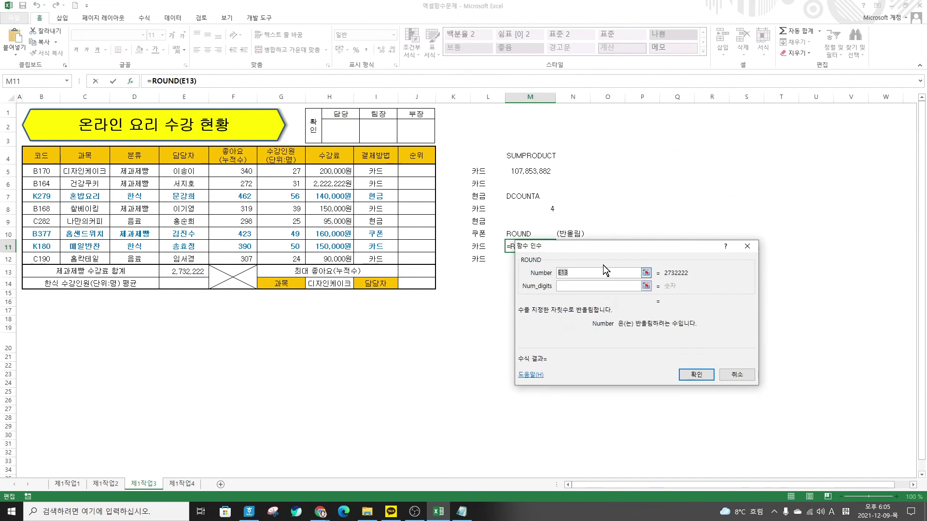
left_click_drag(593, 259, 579, 281)
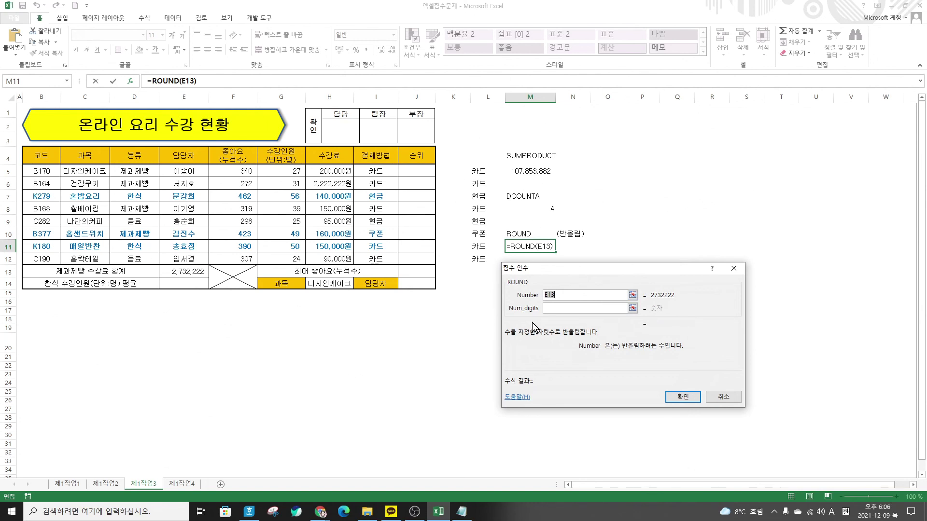
key("Tab")
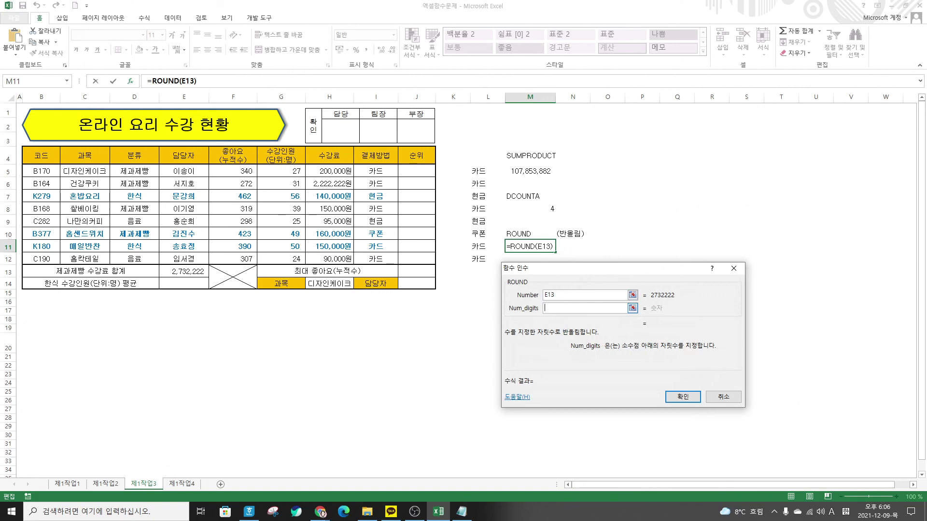
type("-3")
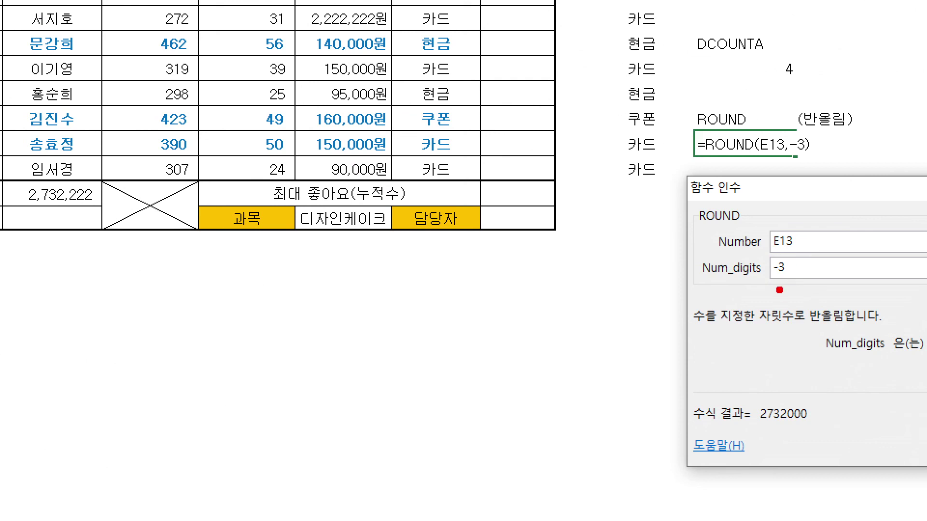
mouse_move(766, 298)
left_mouse_down()
mouse_move(820, 302)
mouse_move(828, 329)
left_mouse_up()
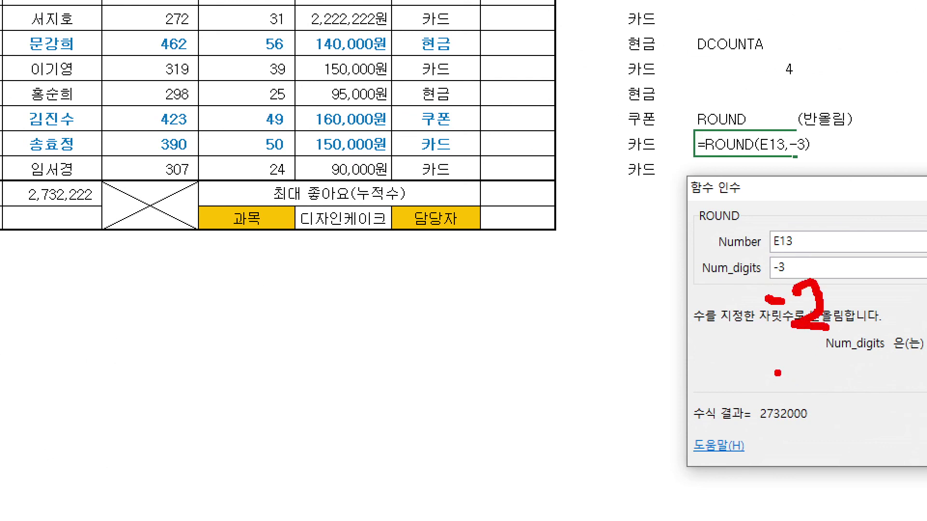
left_click_drag(772, 372, 808, 388)
key("Escape")
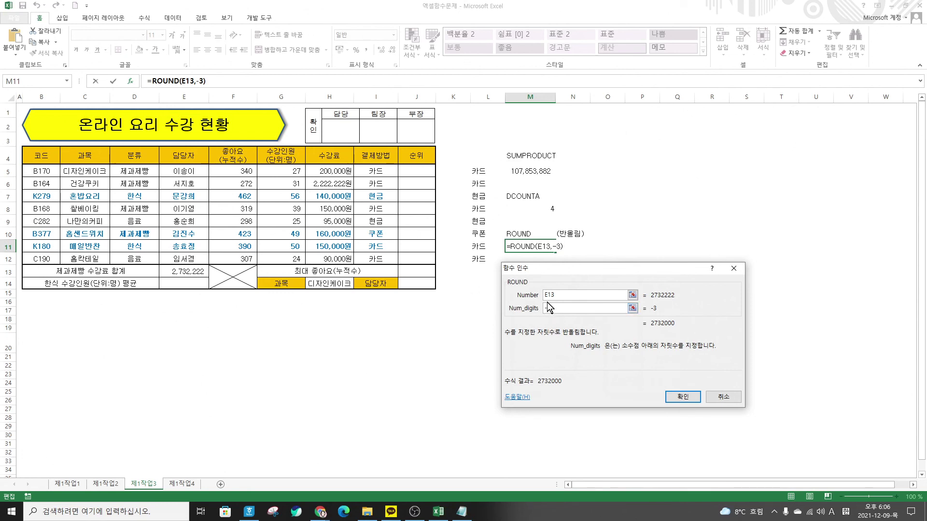
left_click(681, 397)
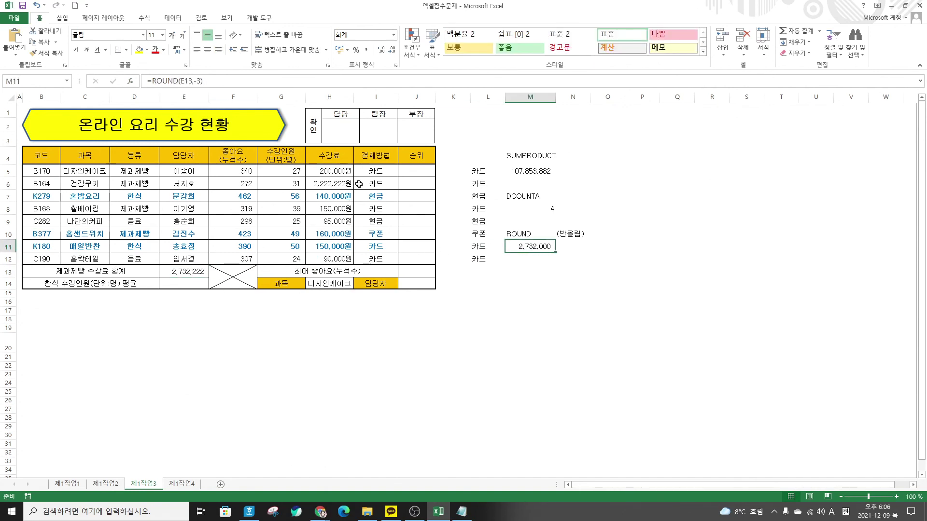
In M13, start a ROUND formula with a nested DSUM function as its Number argument.
left_click(179, 270)
left_click(538, 248)
left_click(523, 268)
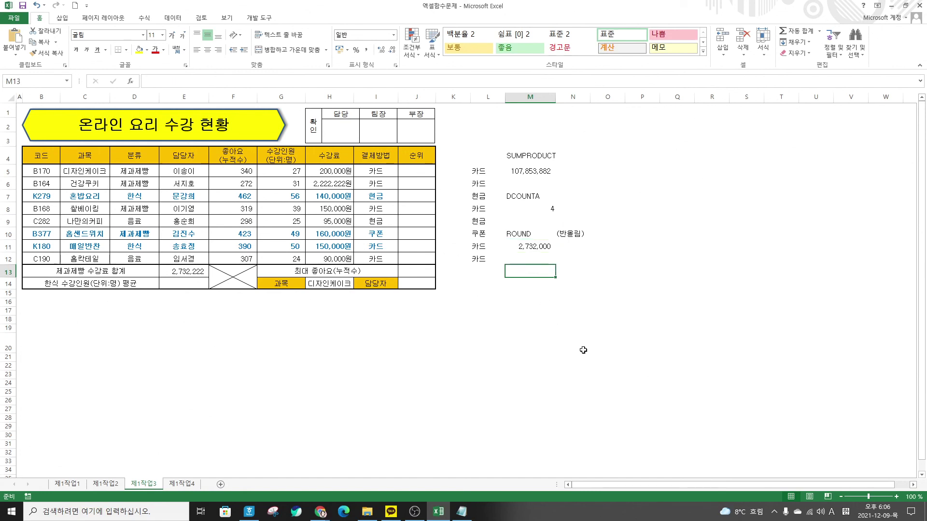
type("=")
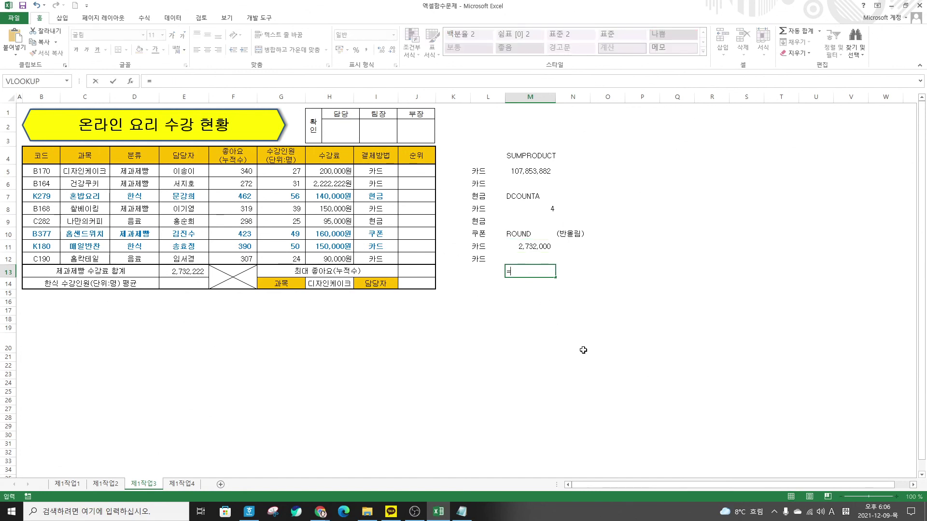
type("ROUND(")
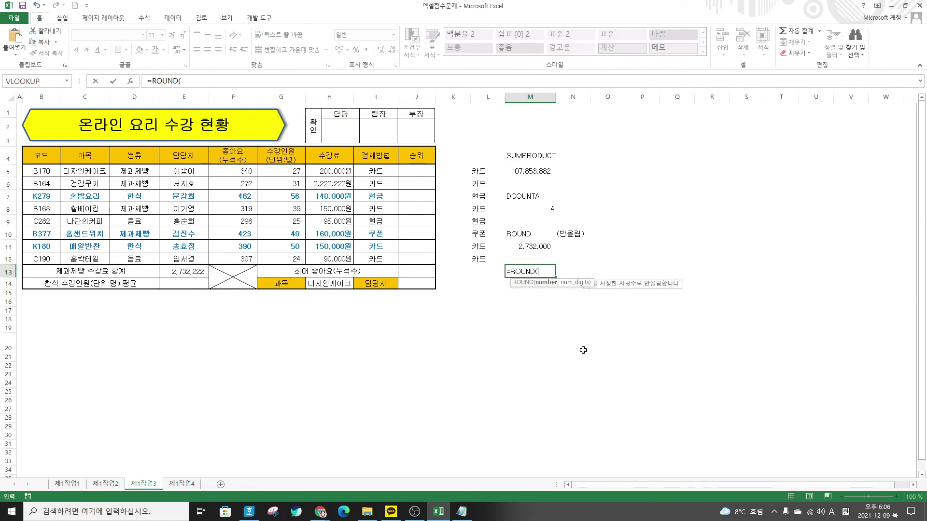
left_click(131, 81)
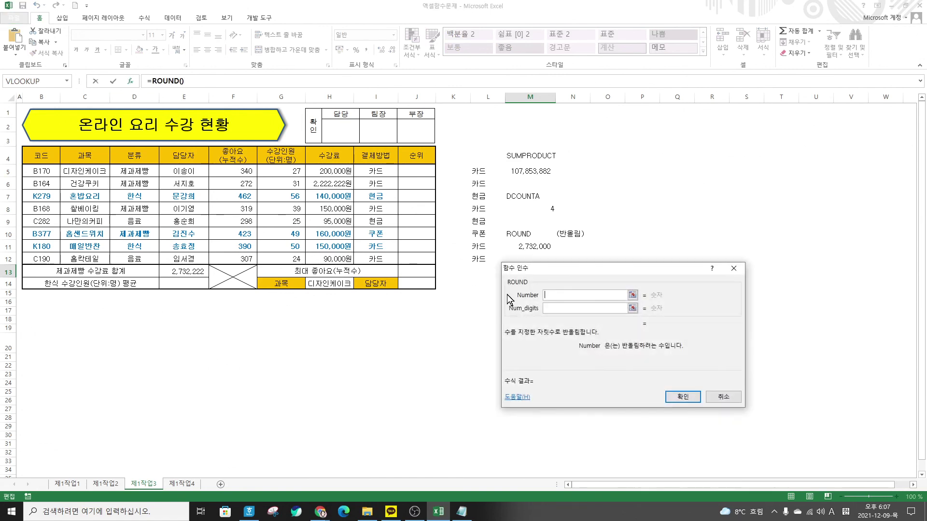
left_click_drag(541, 264, 526, 283)
type("D")
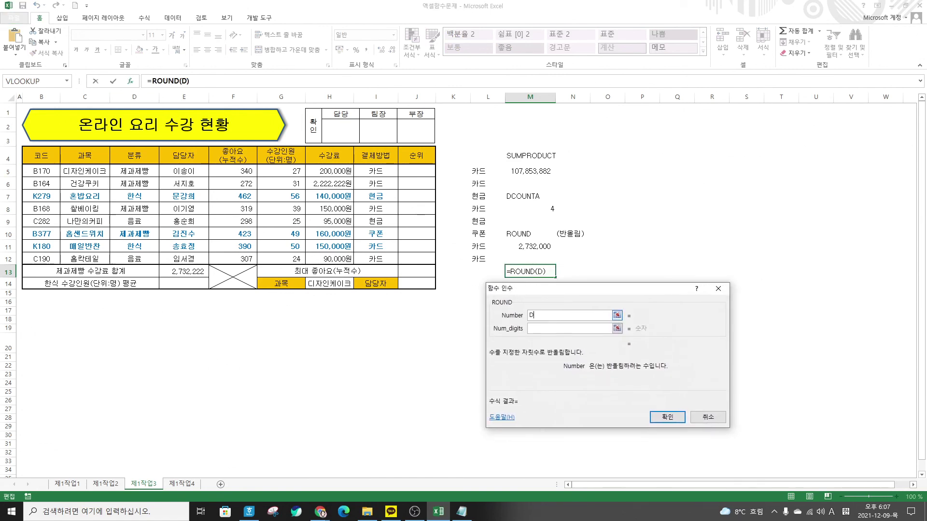
type("SUM(")
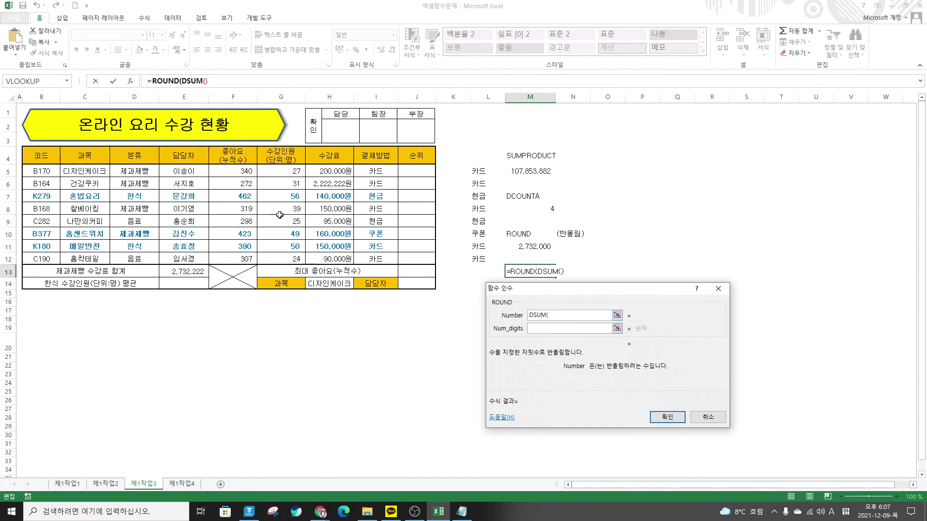
left_click(182, 81)
left_click_drag(47, 157, 338, 259)
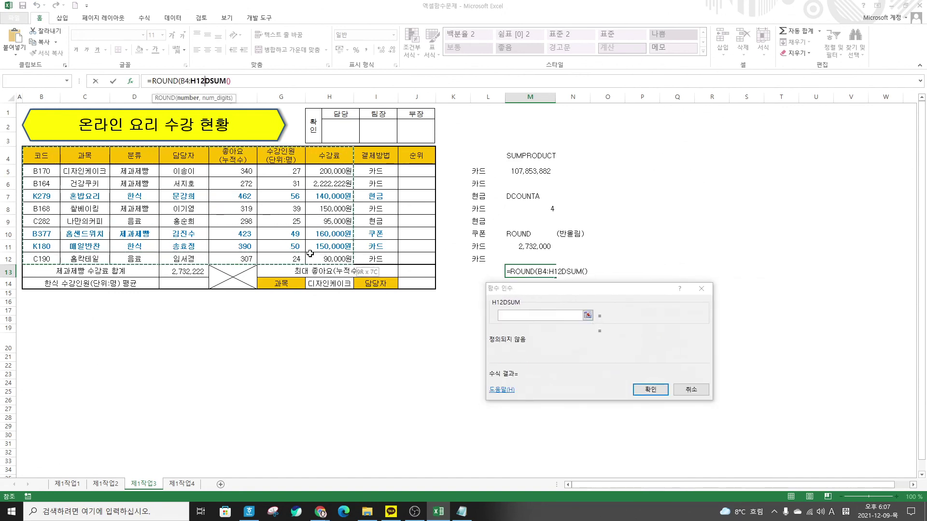
key("BackSpace")
key("BackSpace")
key("BackSpace")
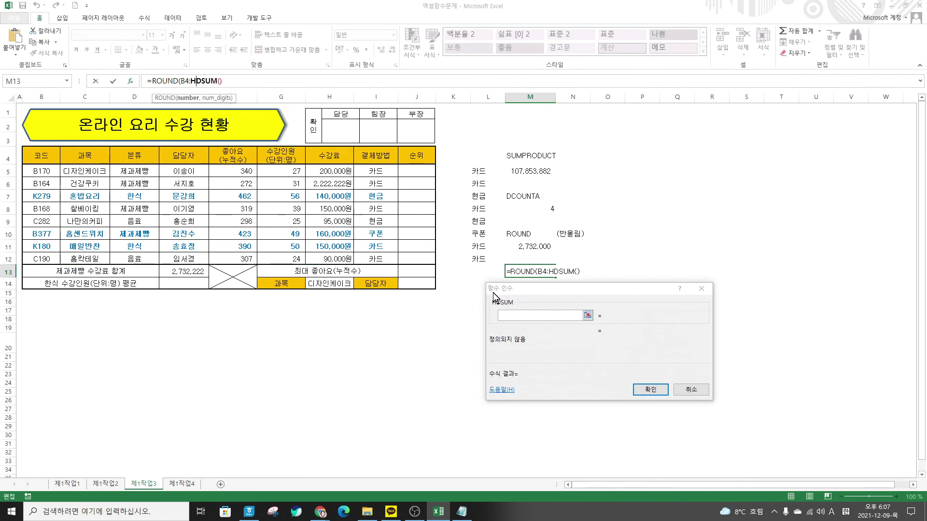
Set the nested DSUM arguments to Database B4:H12, Field 7 and Criteria D4:D5.
left_click_drag(48, 157, 338, 259)
left_click(600, 338)
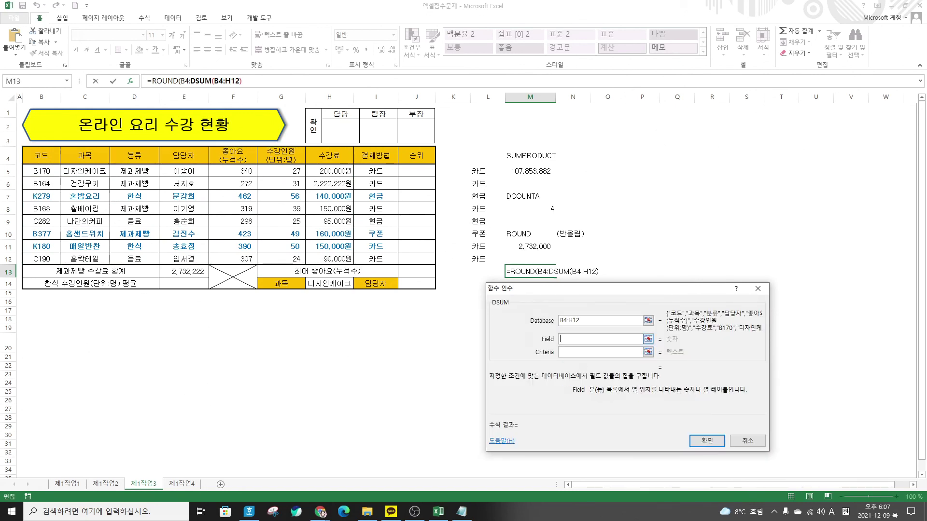
type("7")
left_click(574, 351)
left_click_drag(150, 162, 154, 176)
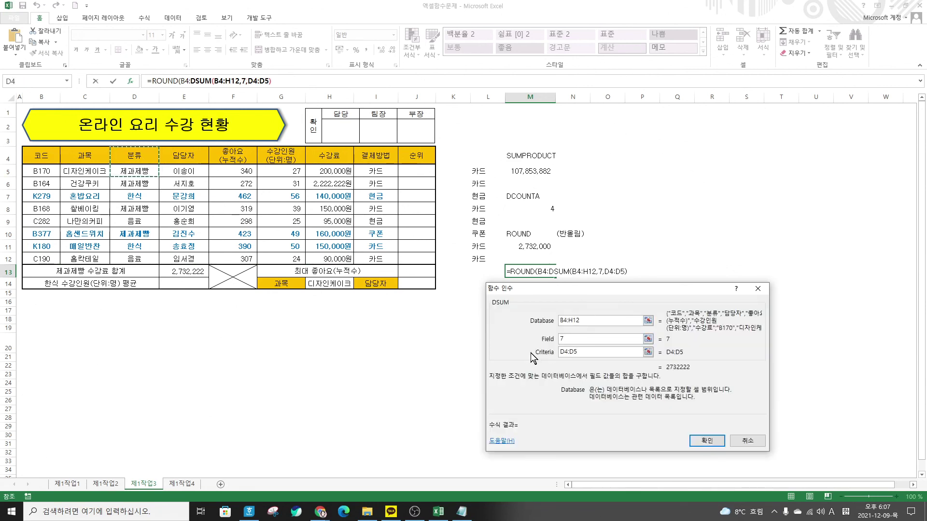
Remove the stray B4: in front of DSUM in the ROUND formula's Number argument.
left_click(166, 79)
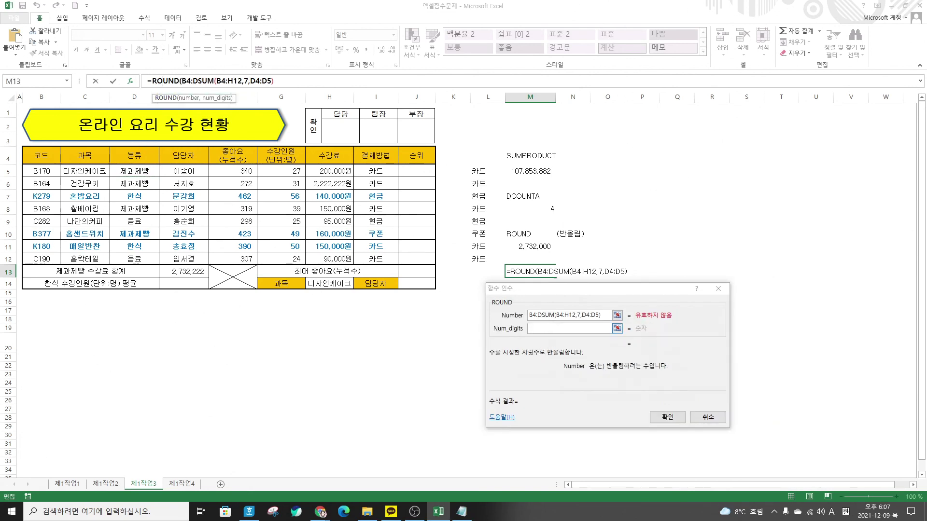
left_click(545, 328)
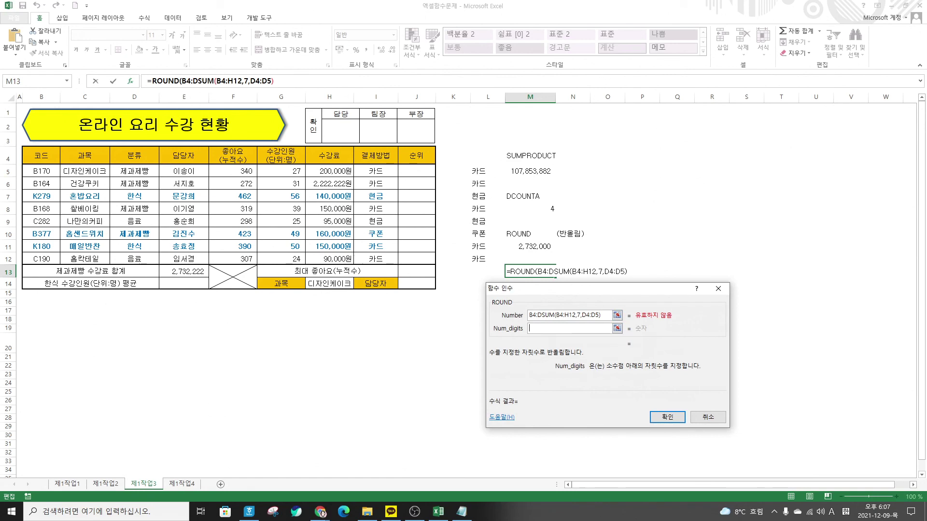
left_click(192, 81)
key("BackSpace")
key("BackSpace")
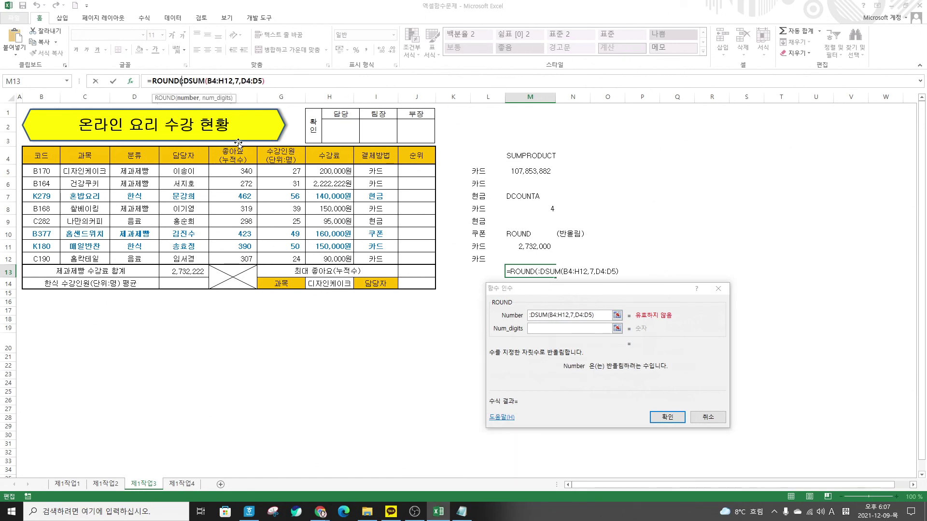
key("Delete")
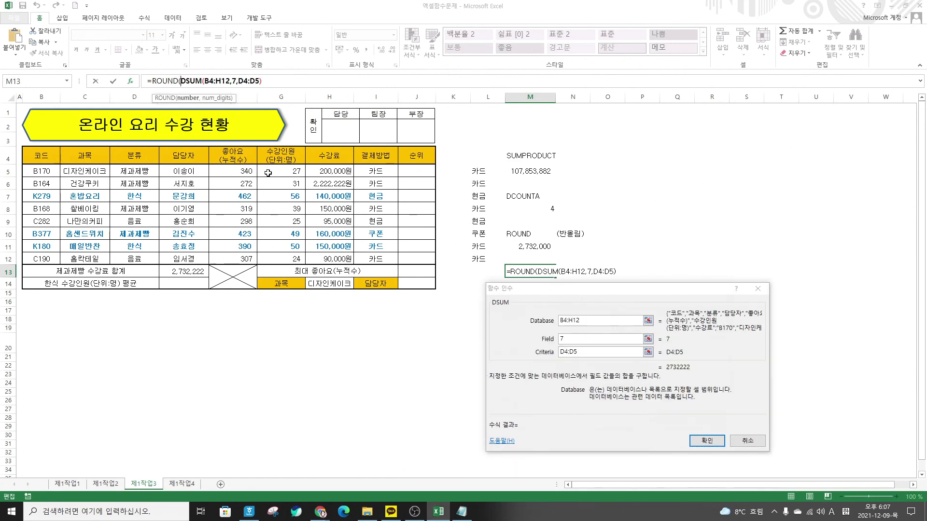
Complete the ROUND formula in M13 with Num_digits -3 and apply the comma style to its result.
key("Left")
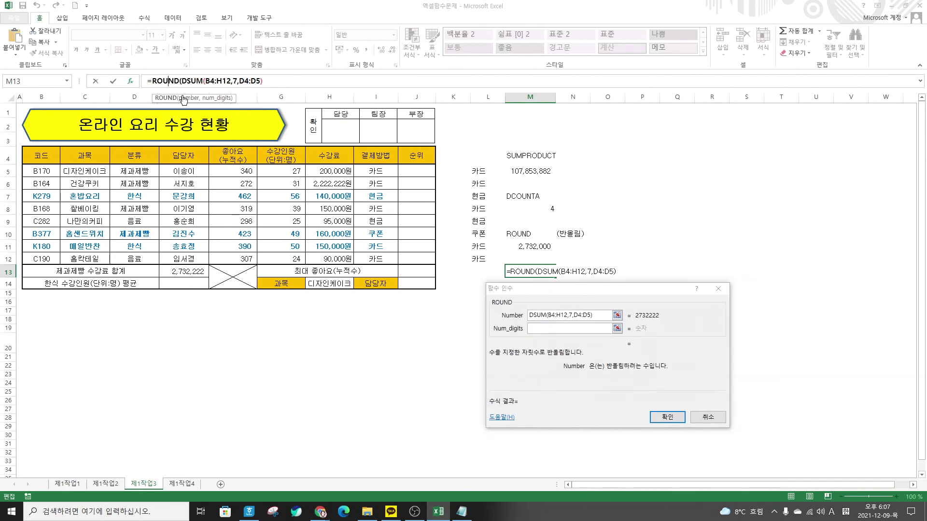
left_click(531, 329)
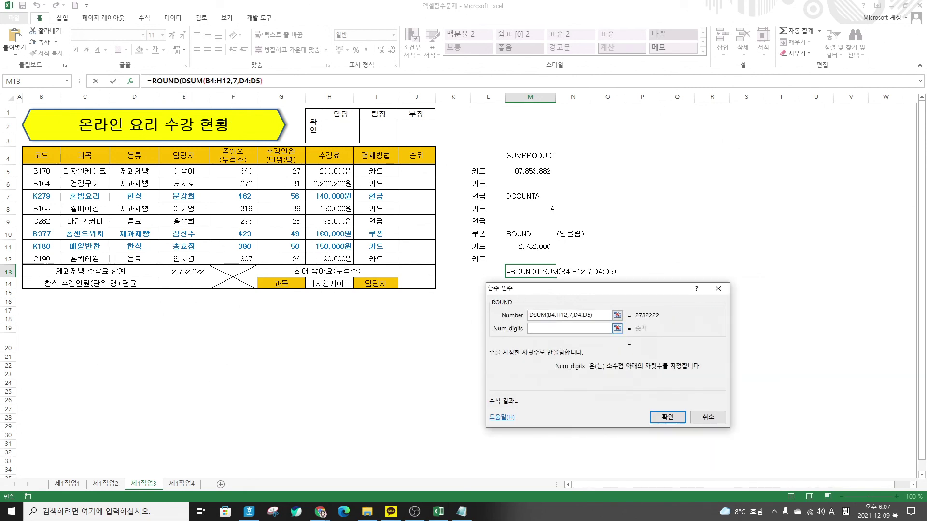
type("-2")
key("BackSpace")
type("3")
left_click(657, 416)
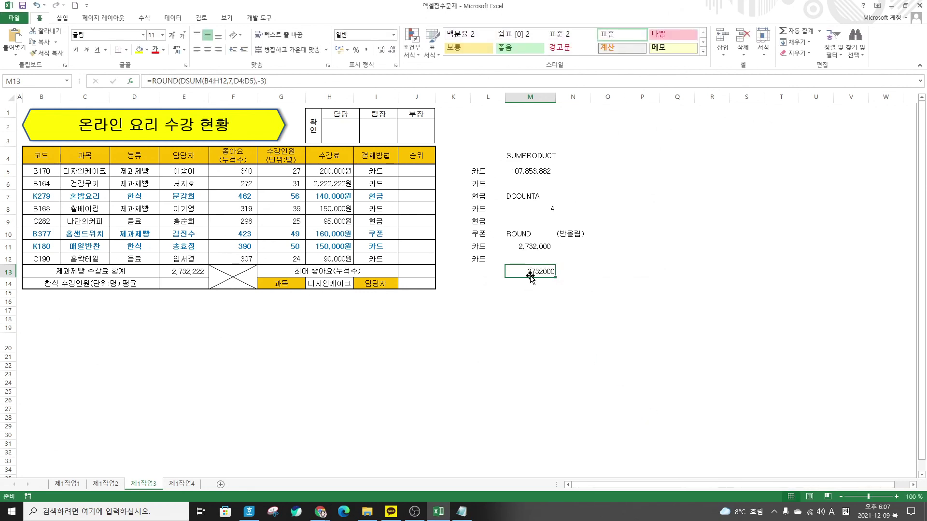
left_click(366, 50)
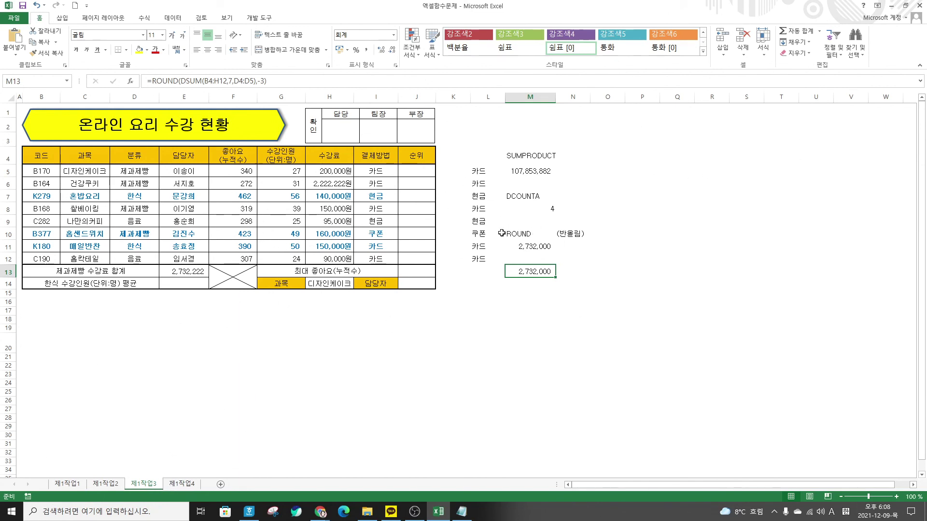
Make the SUMPRODUCT, DCOUNTA and ROUND labels in M4, M7 and M10 bold.
left_click(534, 157)
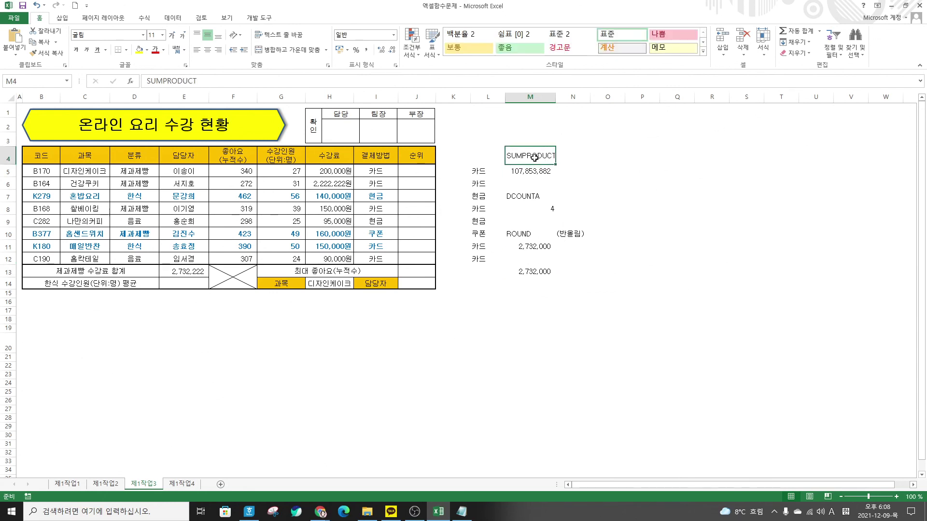
left_click(527, 199, "ctrl")
left_click(528, 236, "ctrl")
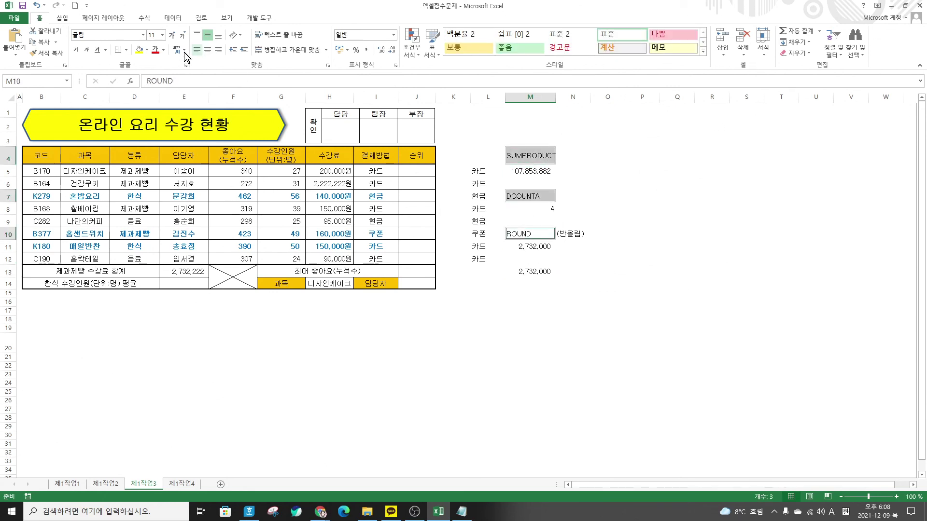
left_click(78, 50)
left_click(609, 259)
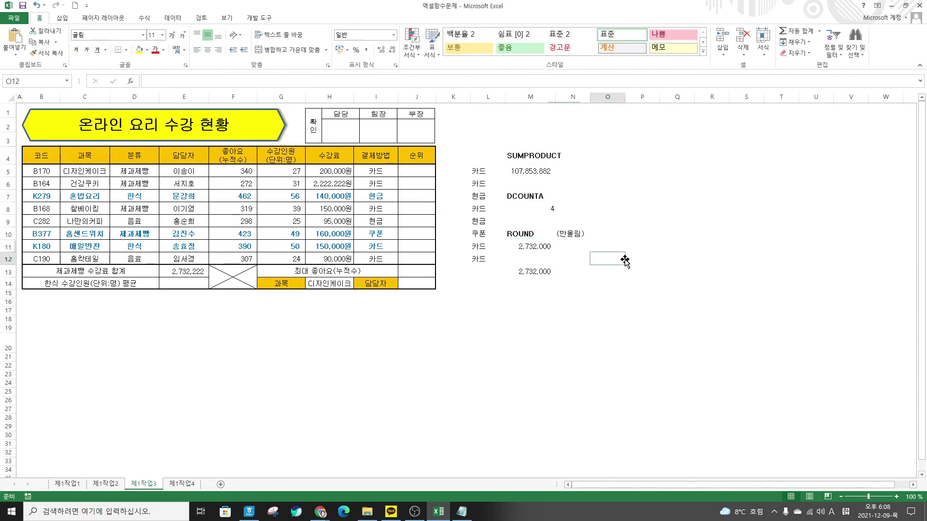